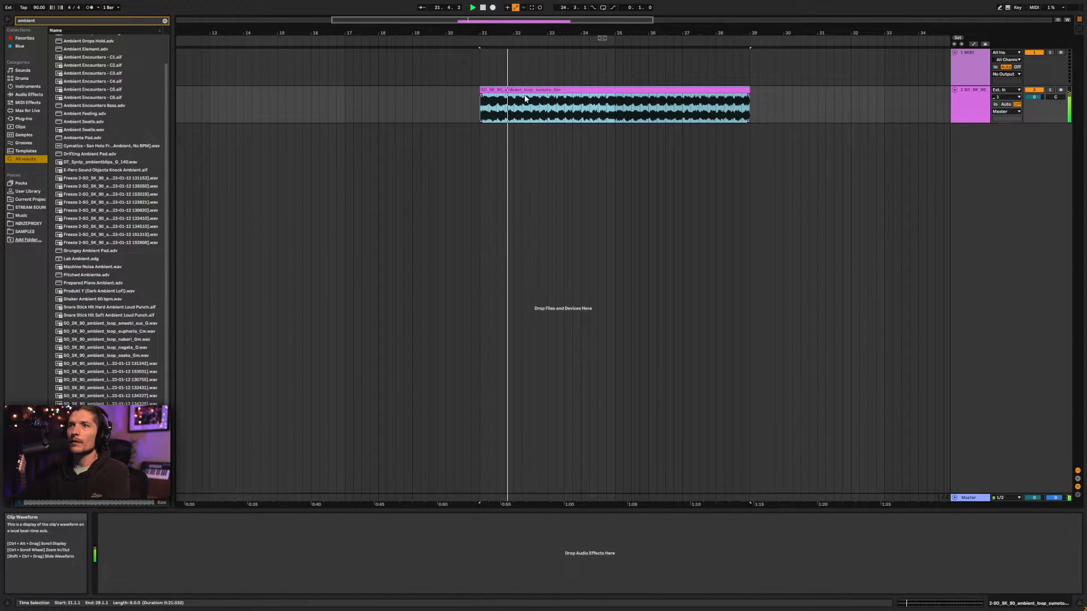
Turn off warping for the ambient loop clip and return to its track's device view
double_click(521, 103)
click(105, 511)
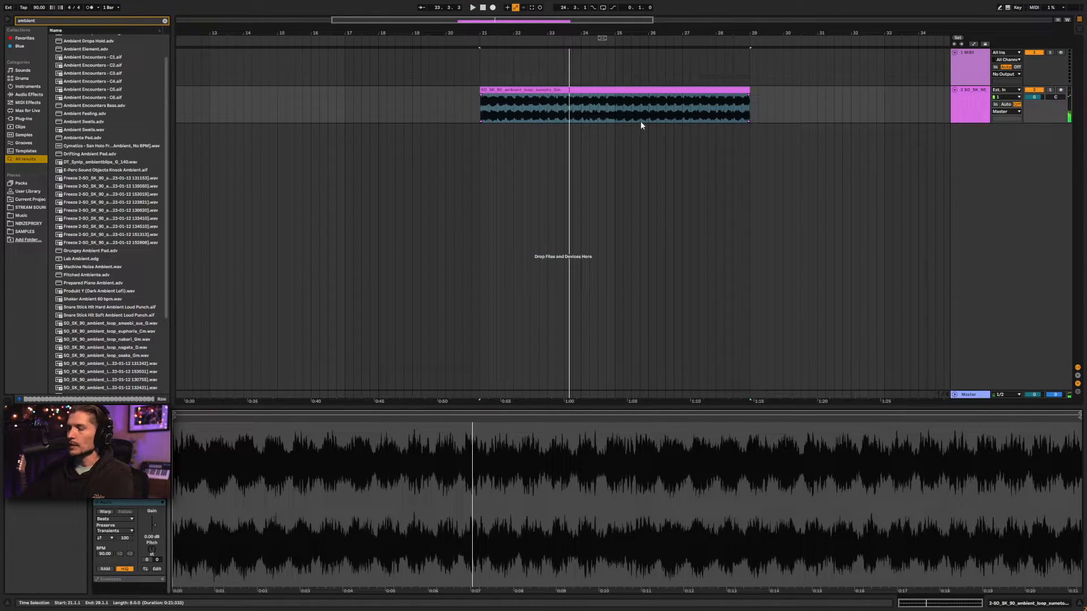
click(961, 92)
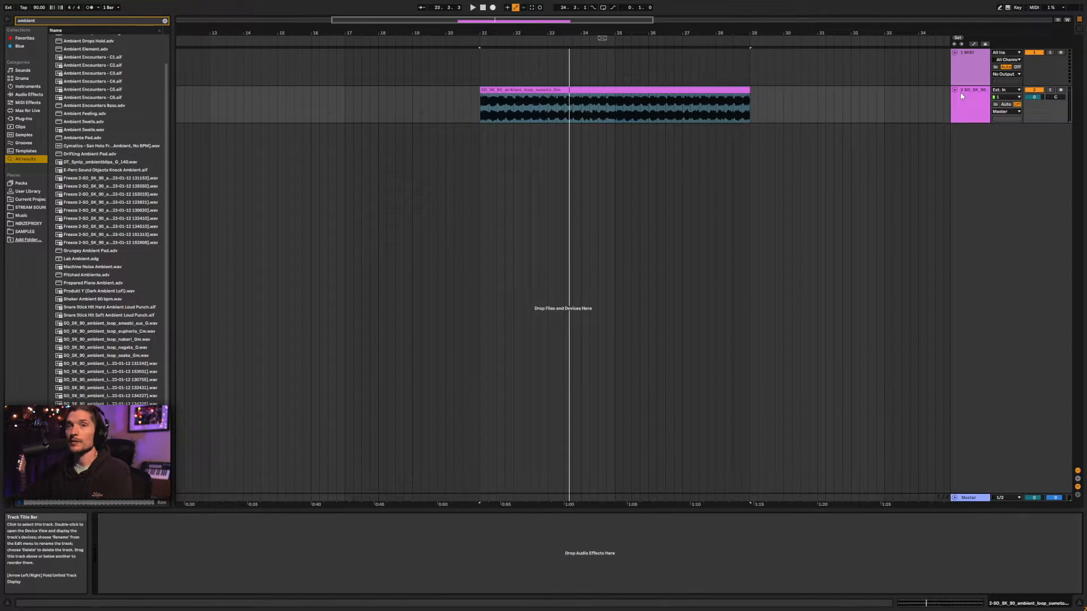
Shorten the ambient loop clip to two bars, ending at 23.1.1, with a curved fade-out across it
click(679, 88)
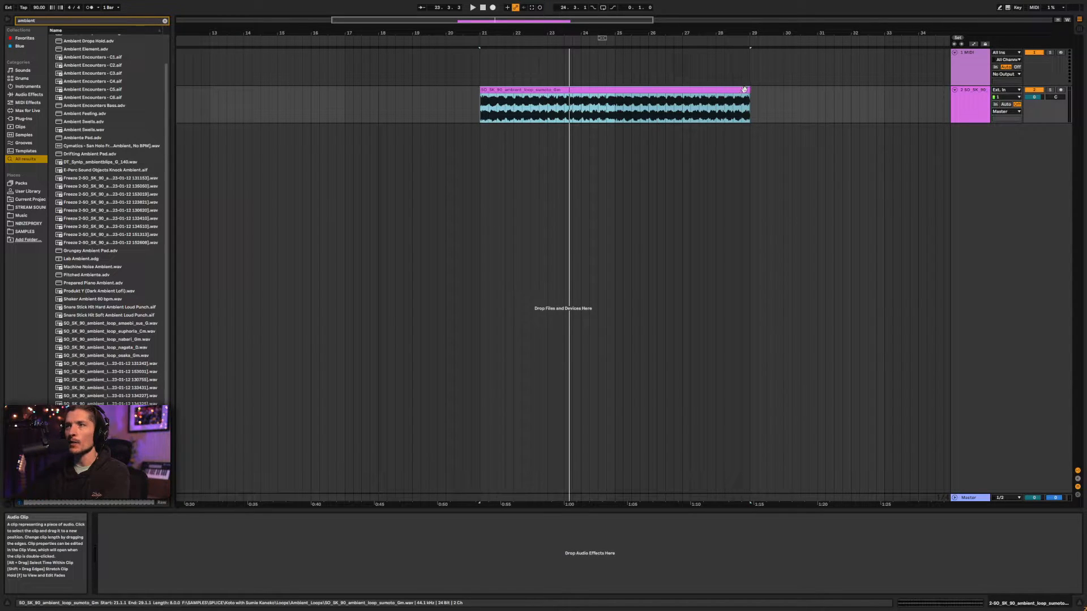
drag(746, 89, 483, 105)
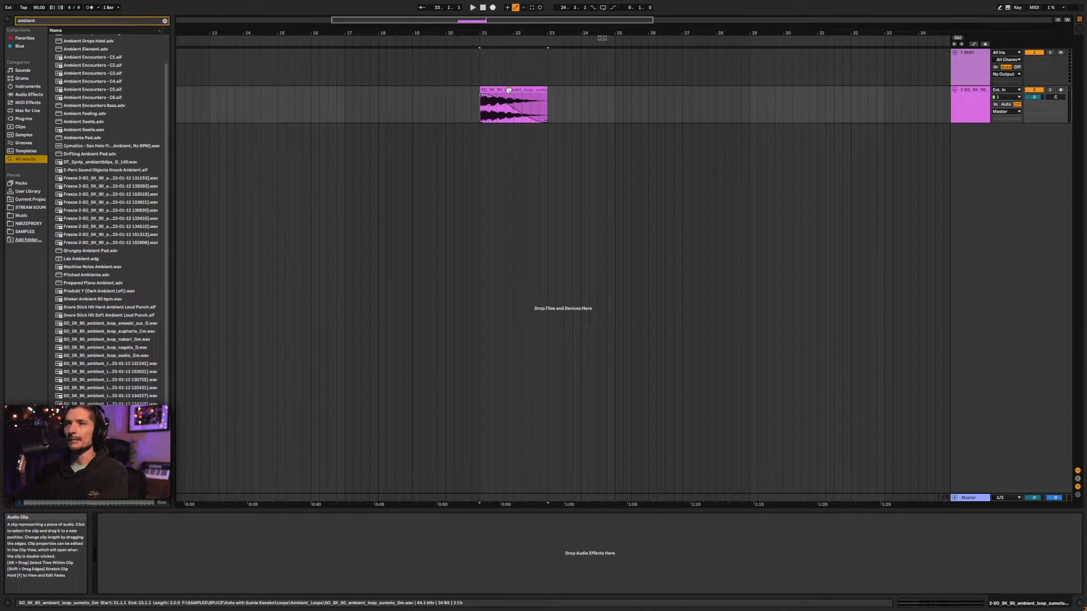
click(508, 90)
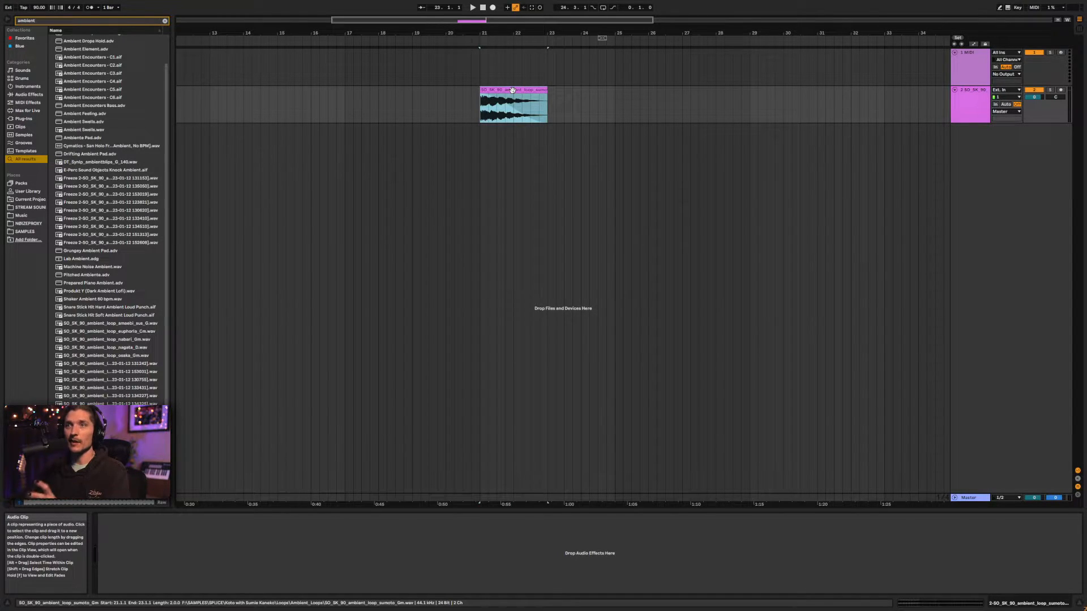
Steepen the clip's fade-out curve and shorten the clip to one beat, ending at 21.2.1
ctrl+scroll(500, 108, up, 2)
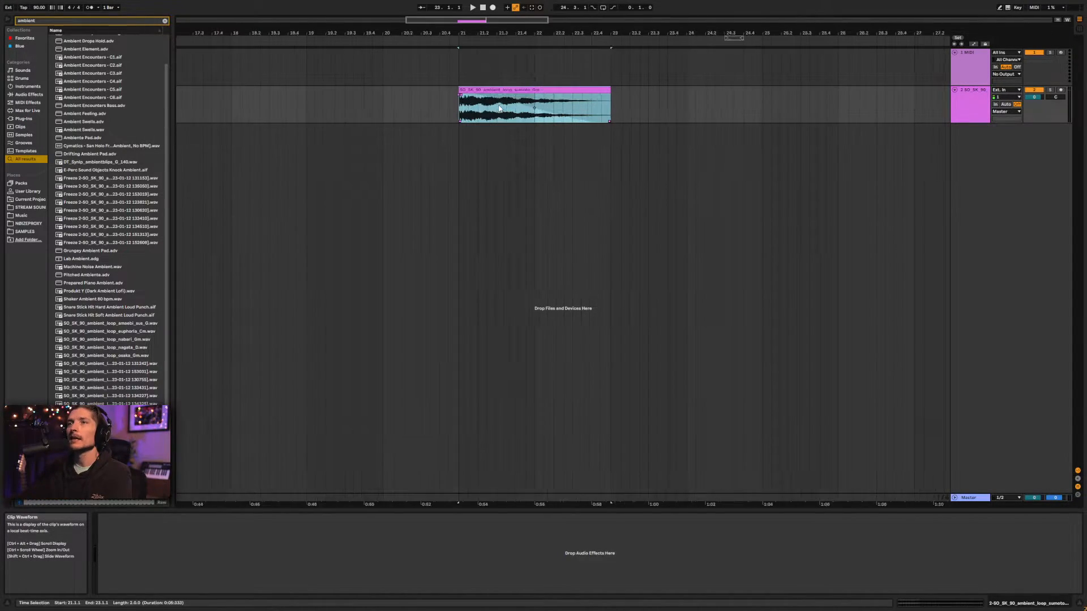
ctrl+scroll(499, 108, up, 3)
ctrl+scroll(501, 108, down, 2)
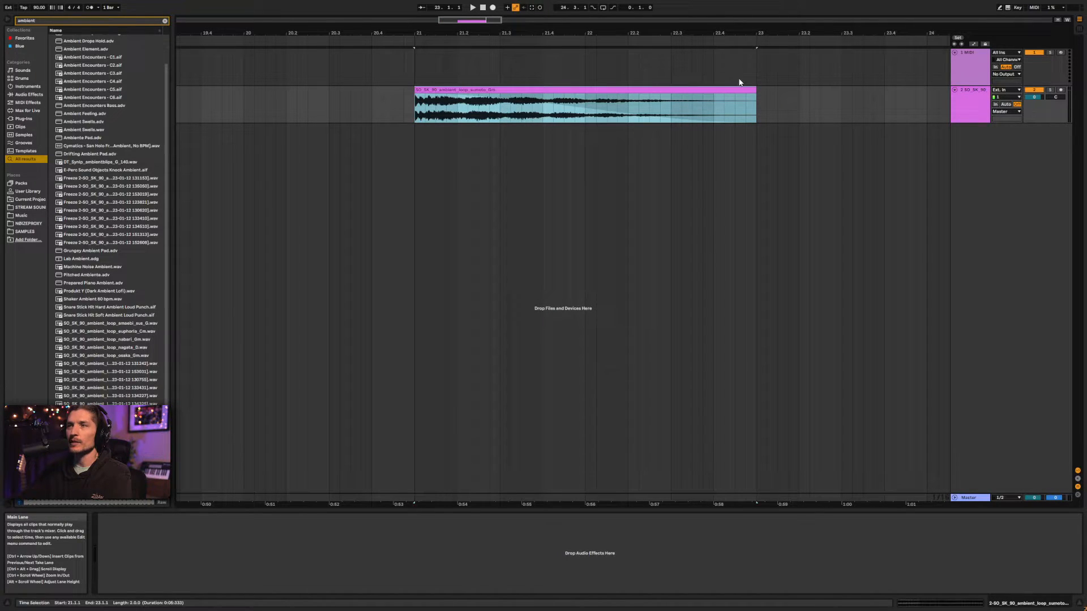
drag(754, 88, 583, 97)
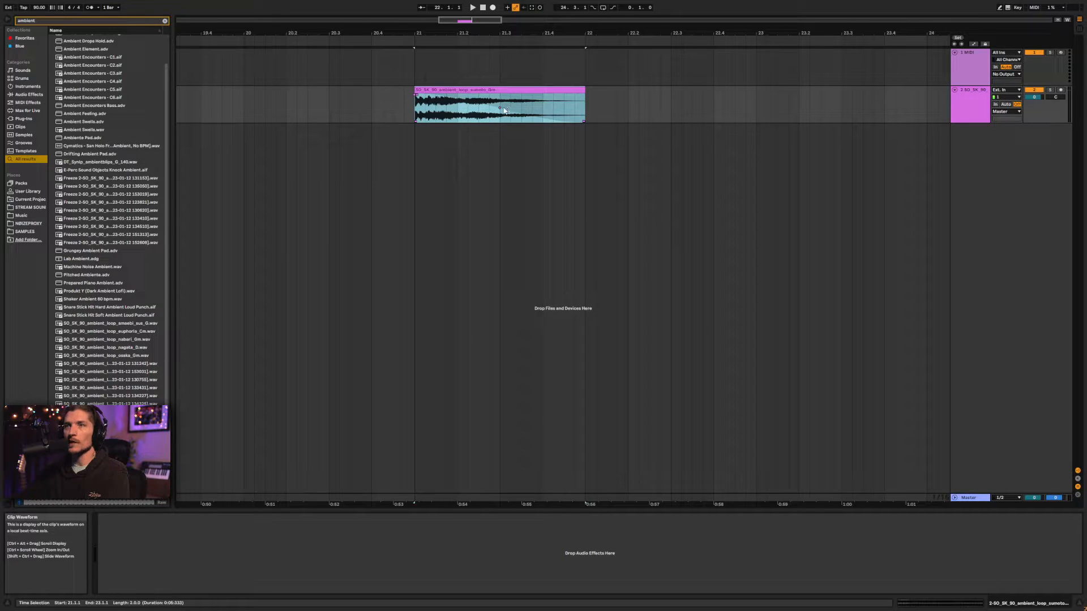
drag(501, 112, 422, 120)
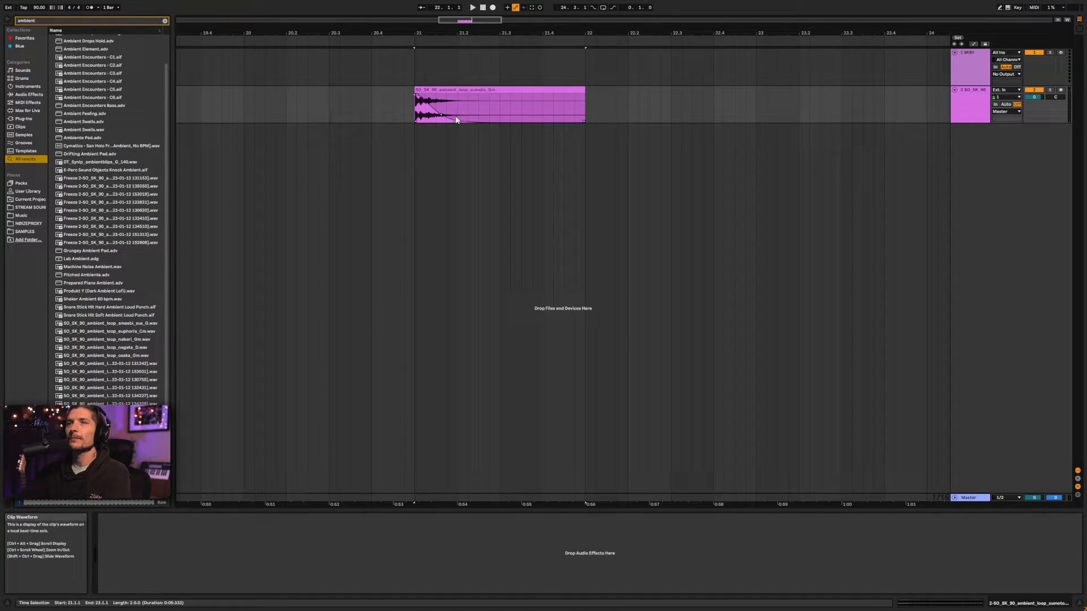
drag(584, 93, 500, 95)
key(f)
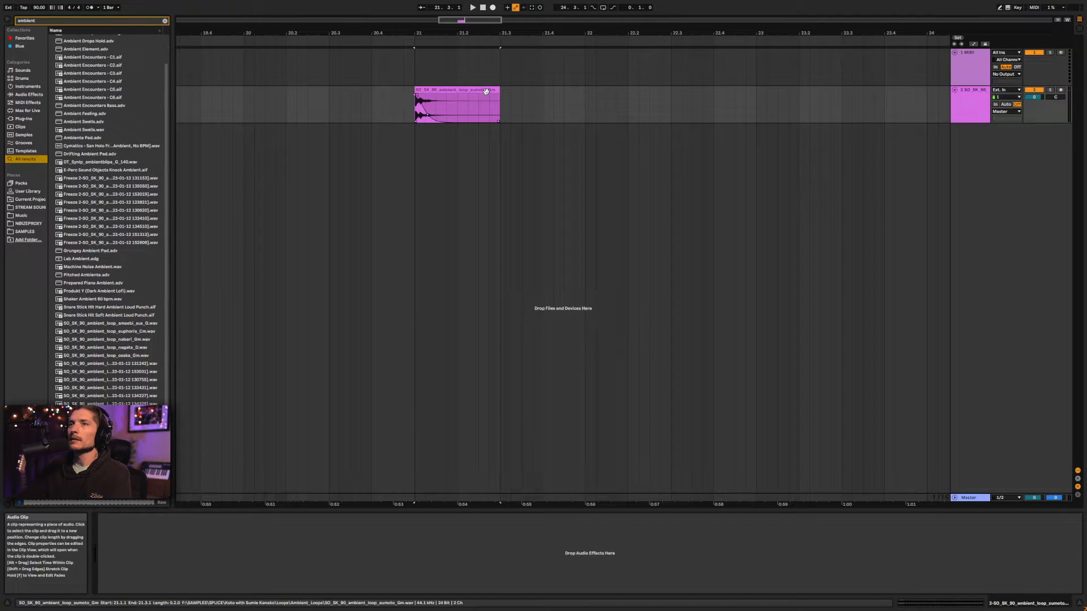
drag(495, 90, 460, 105)
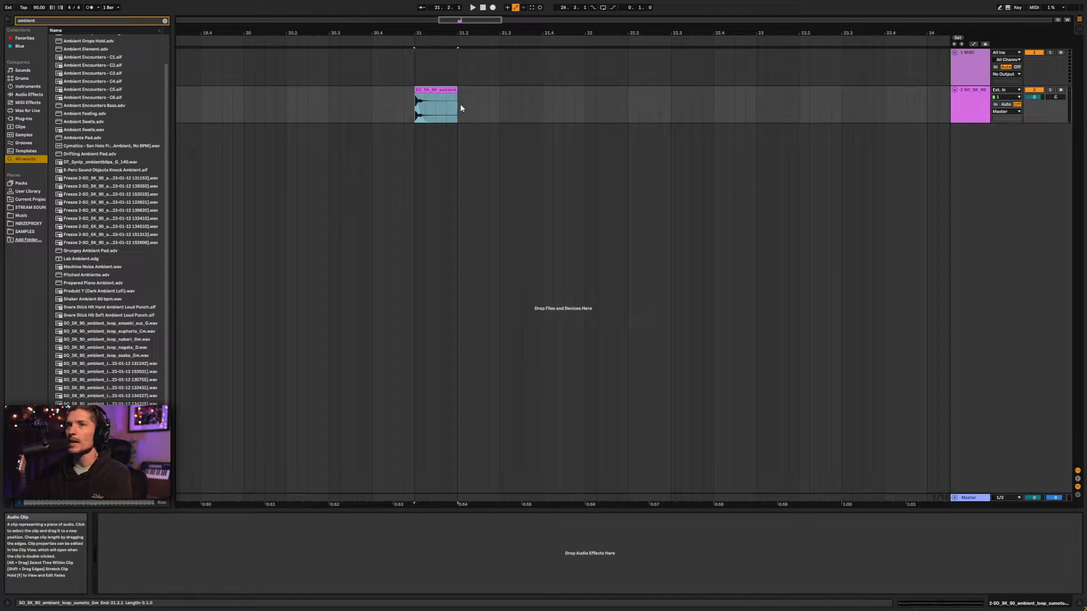
Remove the fade-in at the clip's start and, after playing the clip, make its fade-out curve steeper
ctrl+scroll(424, 105, up, 10)
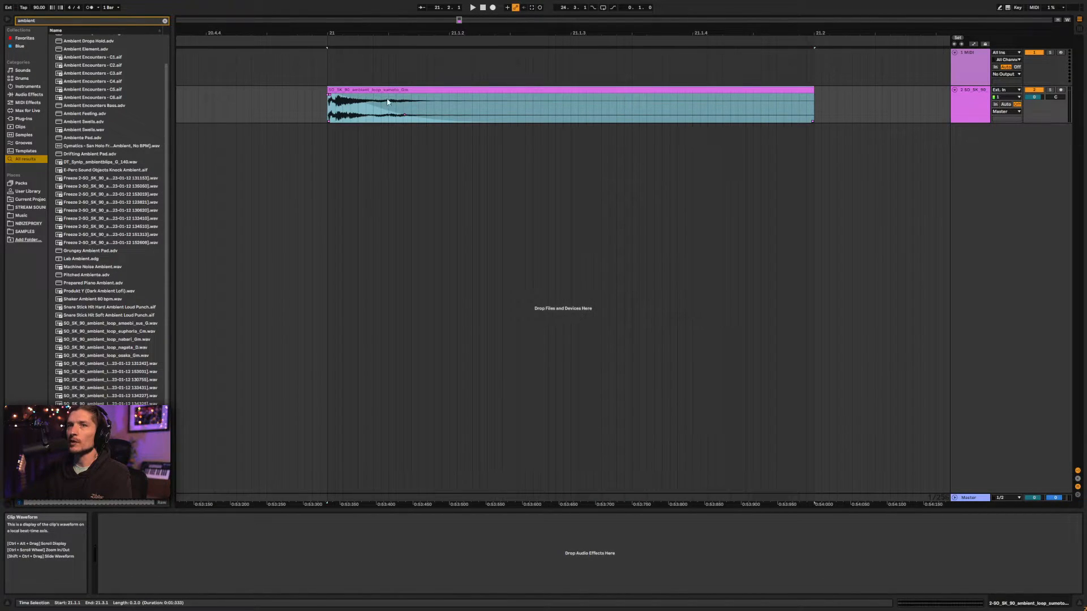
drag(330, 95, 318, 96)
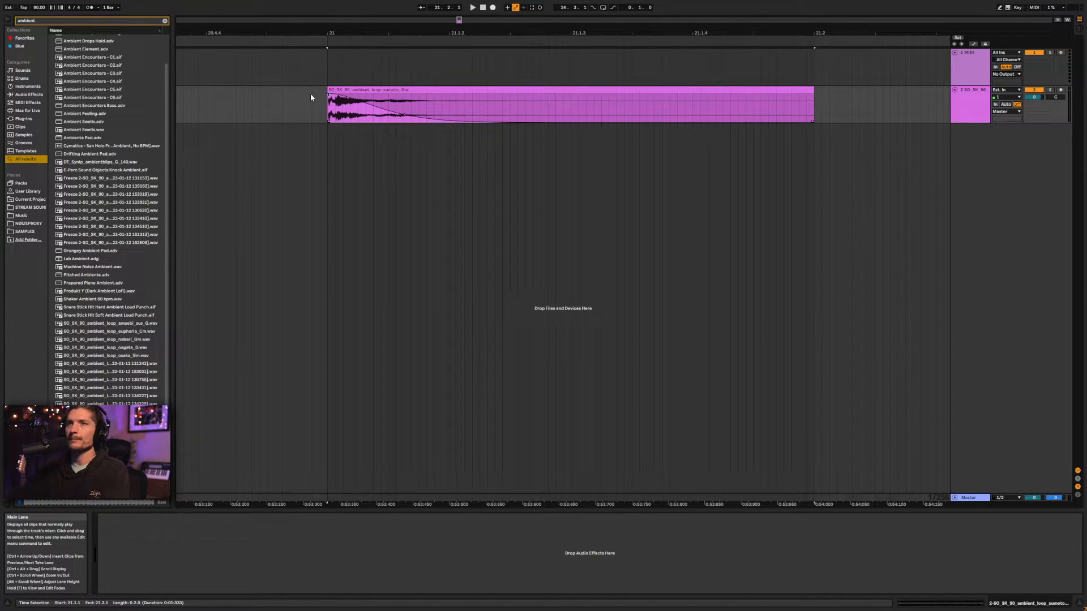
click(414, 90)
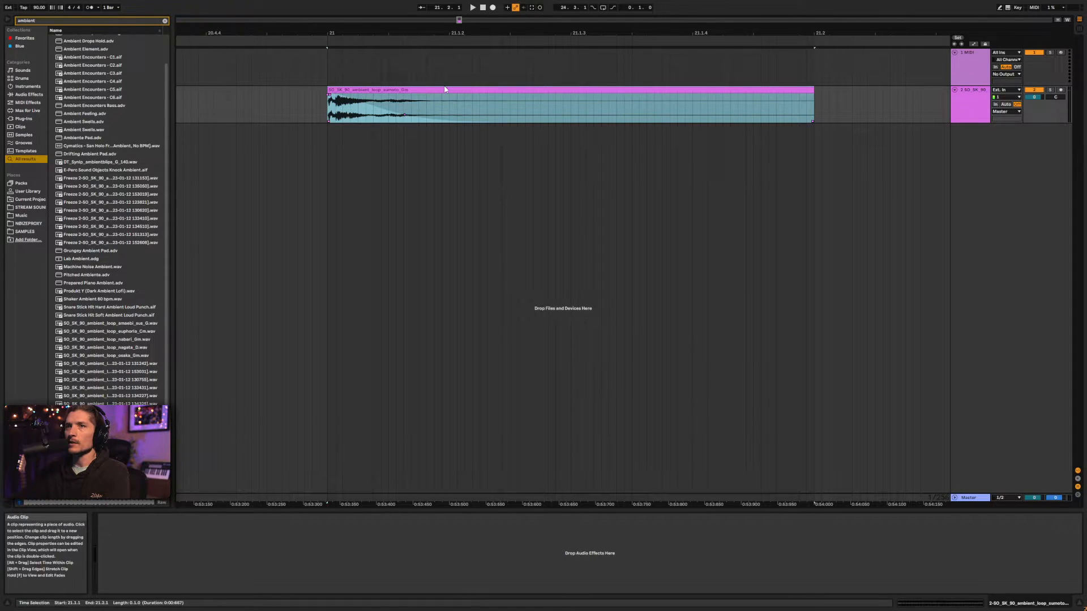
key(space)
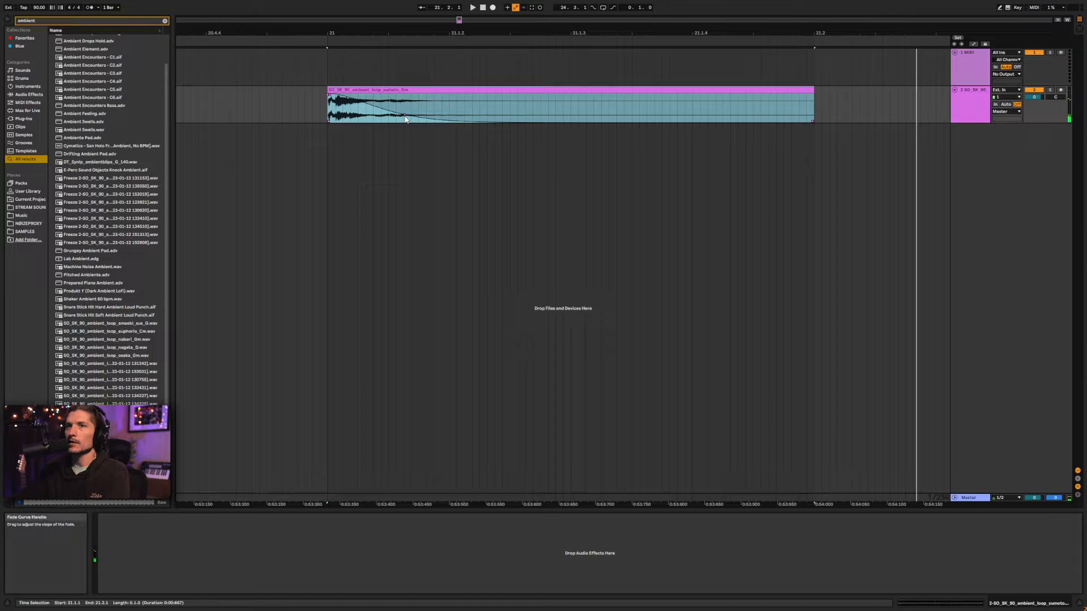
click(371, 123)
Shorten the clip so it ends at 21.1.2 and consolidate it into a new audio clip
drag(813, 90, 524, 91)
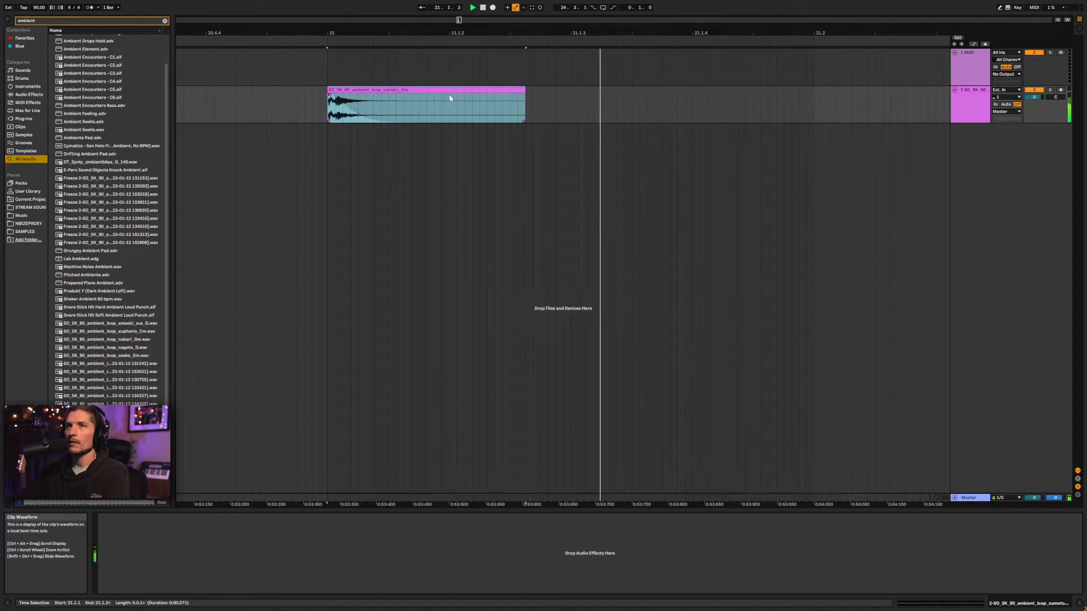
drag(525, 90, 508, 90)
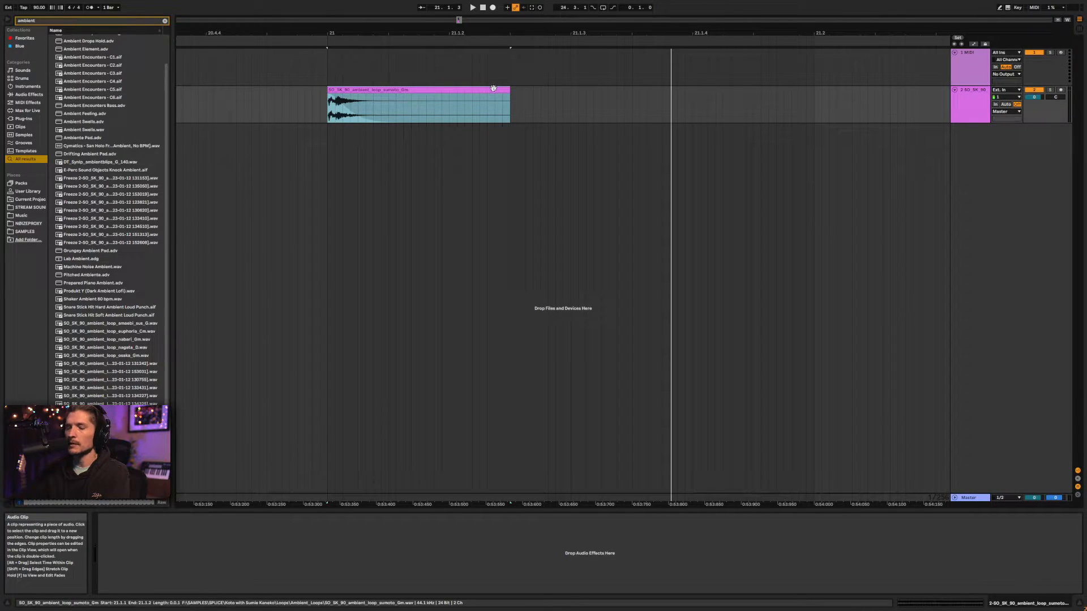
key(ctrl+j)
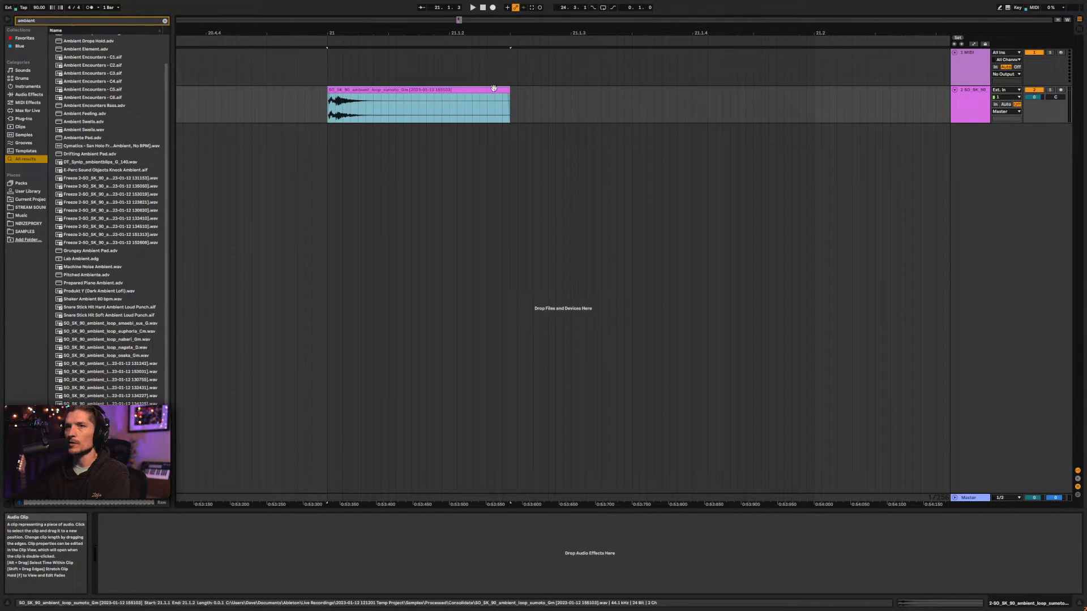
Examine the opening of the consolidated clip's waveform, comparing the short portion before the main transient with the rest
click(317, 101)
scroll(344, 102, up, 5)
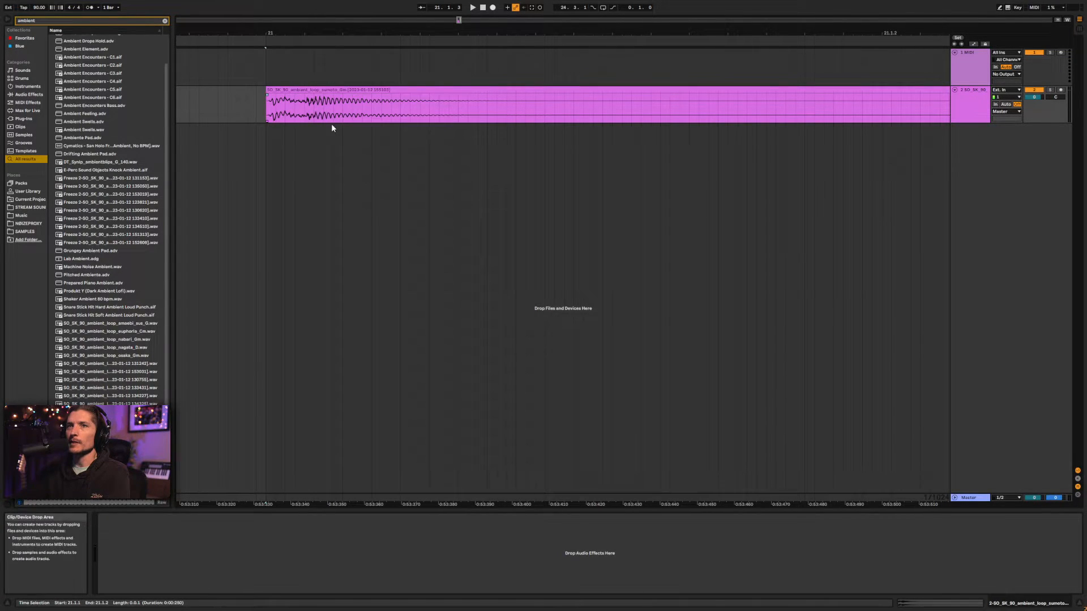
scroll(238, 115, left, 5)
scroll(242, 117, left, 5)
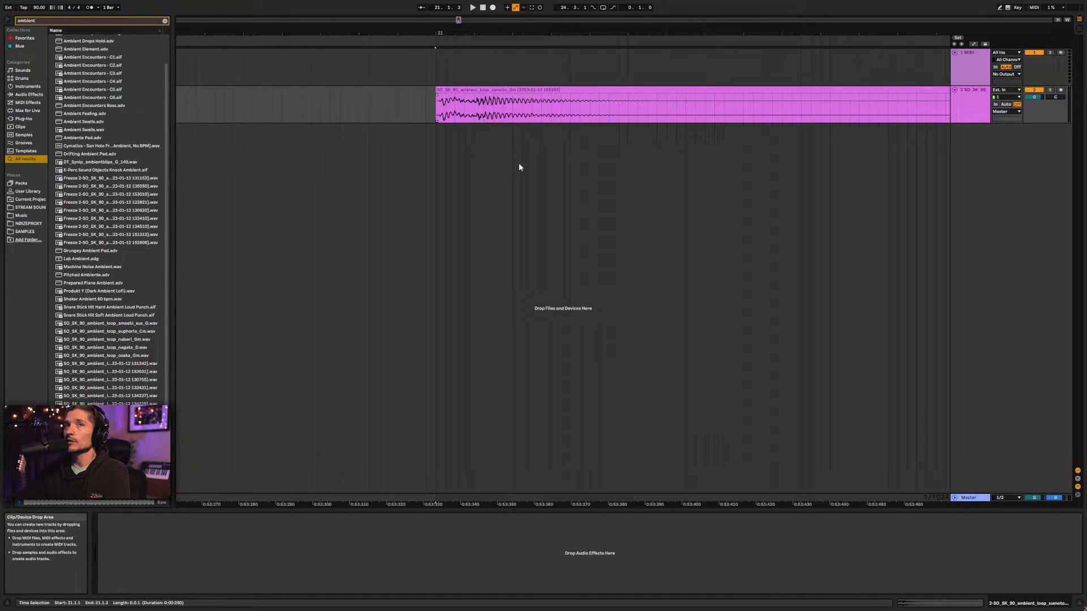
click(970, 93)
click(973, 61)
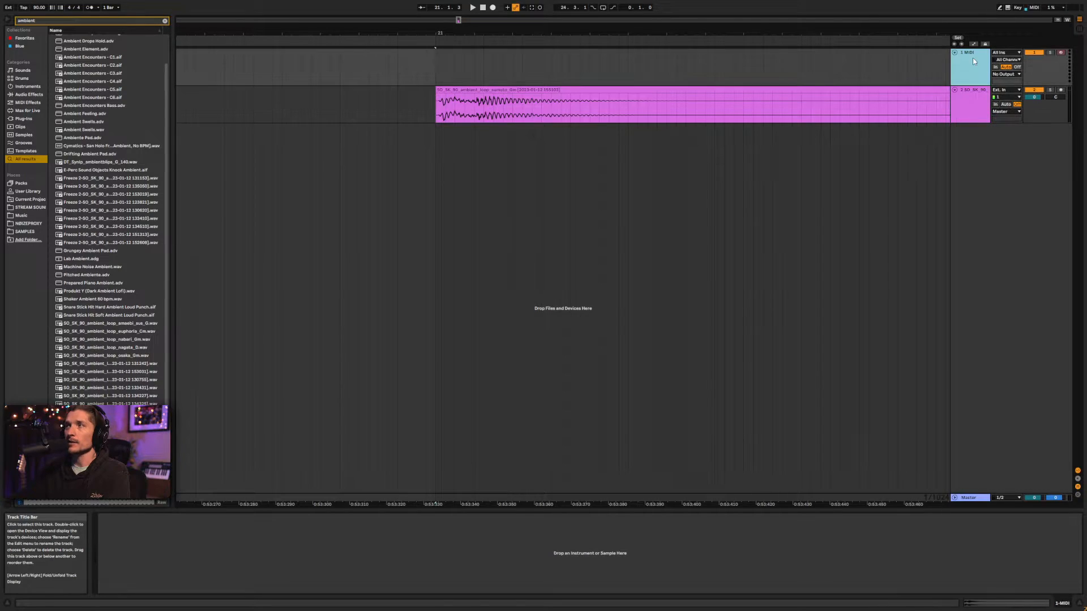
click(976, 91)
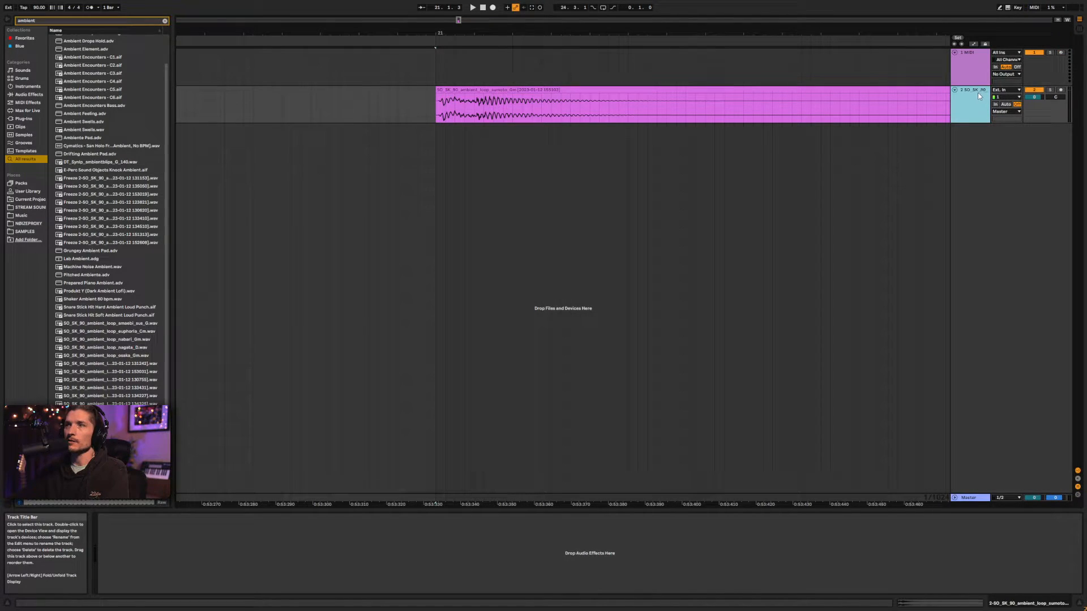
click(537, 91)
scroll(464, 120, down, 2)
scroll(461, 120, up, 2)
drag(443, 117, 480, 117)
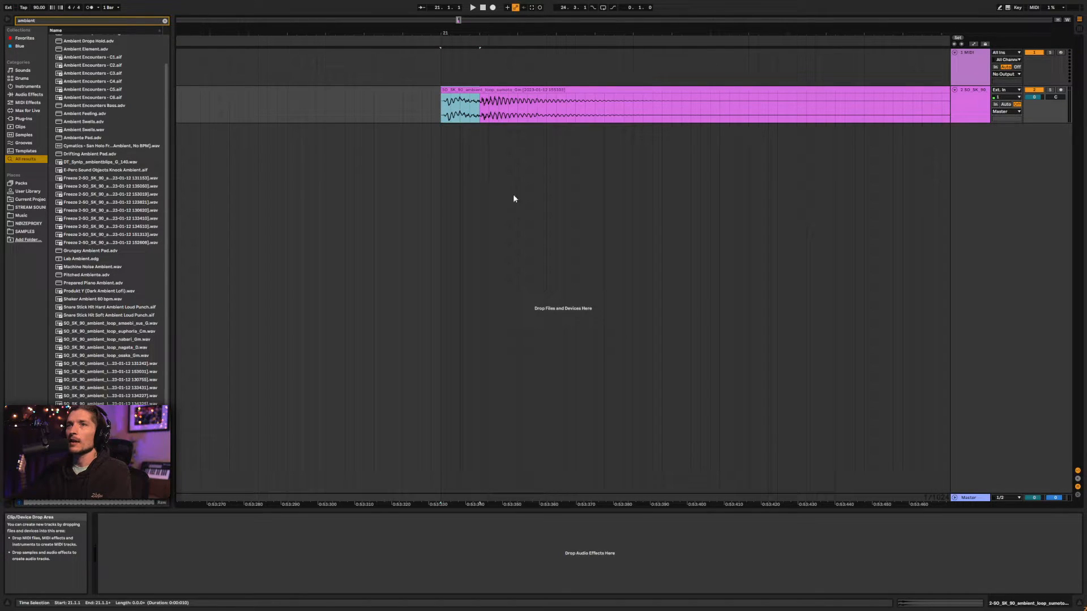
click(483, 163)
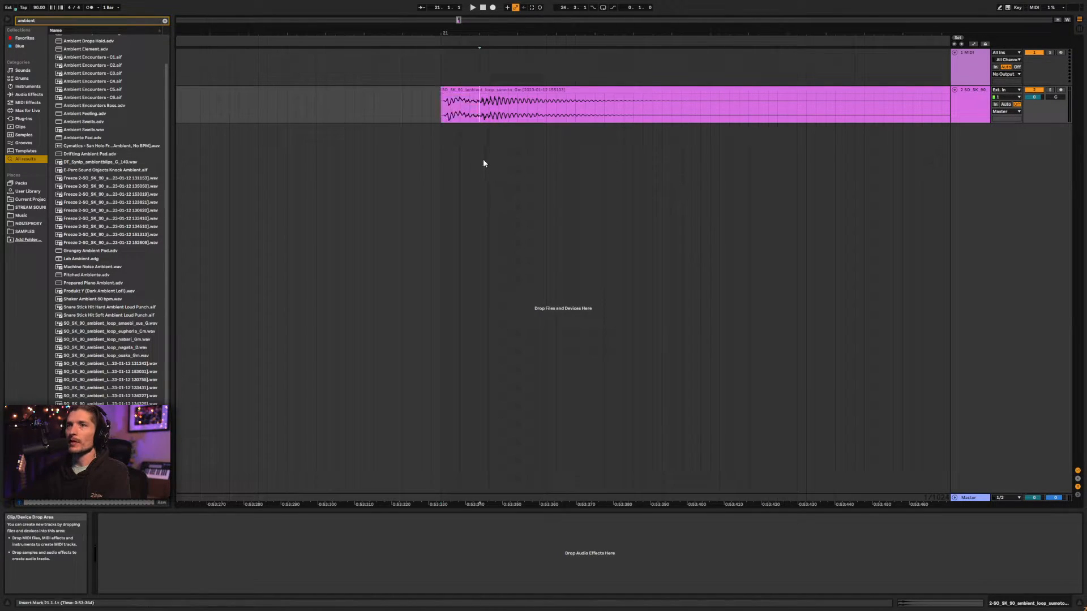
click(643, 91)
scroll(585, 117, down, 4)
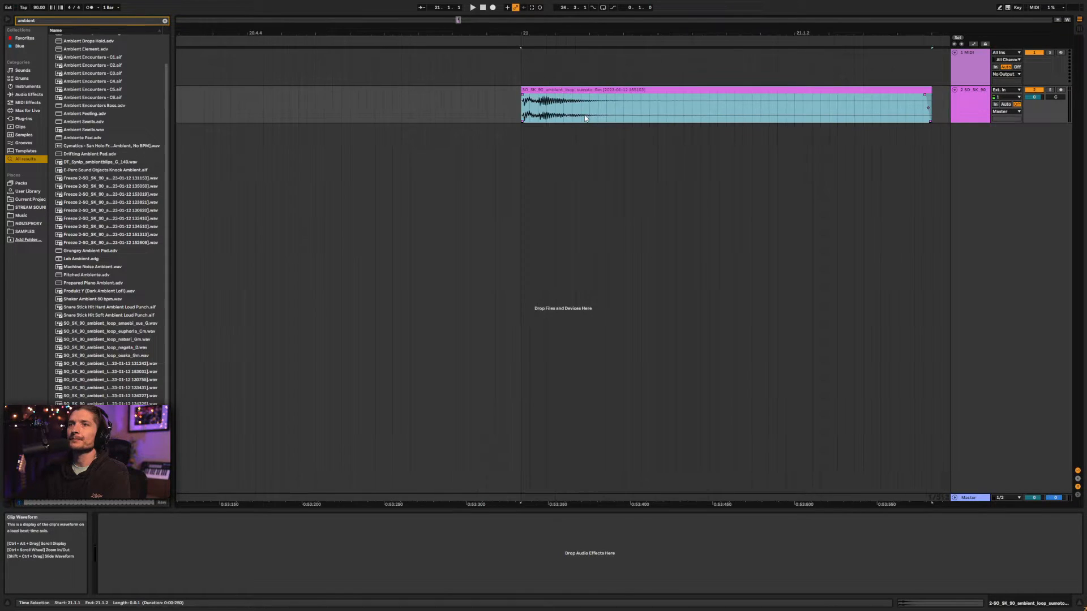
scroll(586, 118, up, 4)
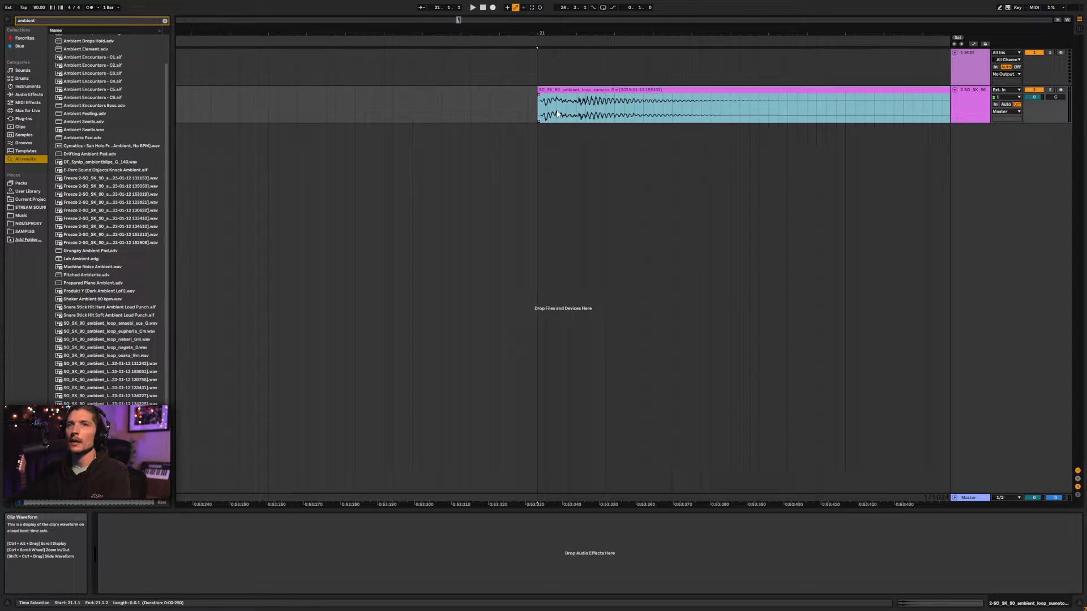
key(ctrl+f)
text(compressor)
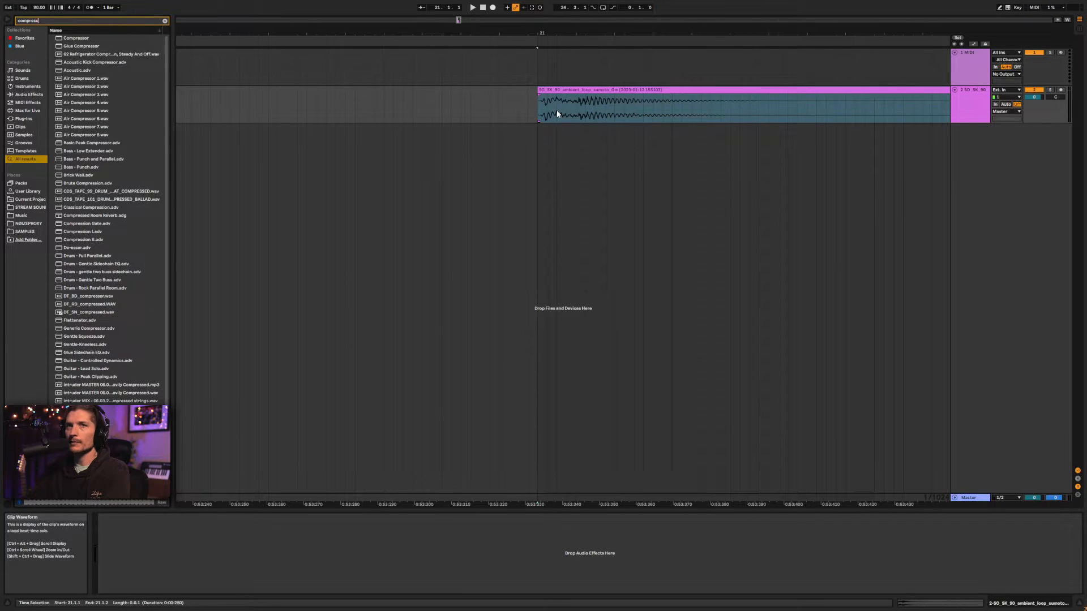
key(BackSpace)
key(BackSpace)
key(BackSpace)
key(BackSpace)
key(BackSpace)
key(BackSpace)
key(BackSpace)
key(BackSpace)
key(BackSpace)
Search the browser for "eq" and load EQ Eight onto the sample's track
text(eq)
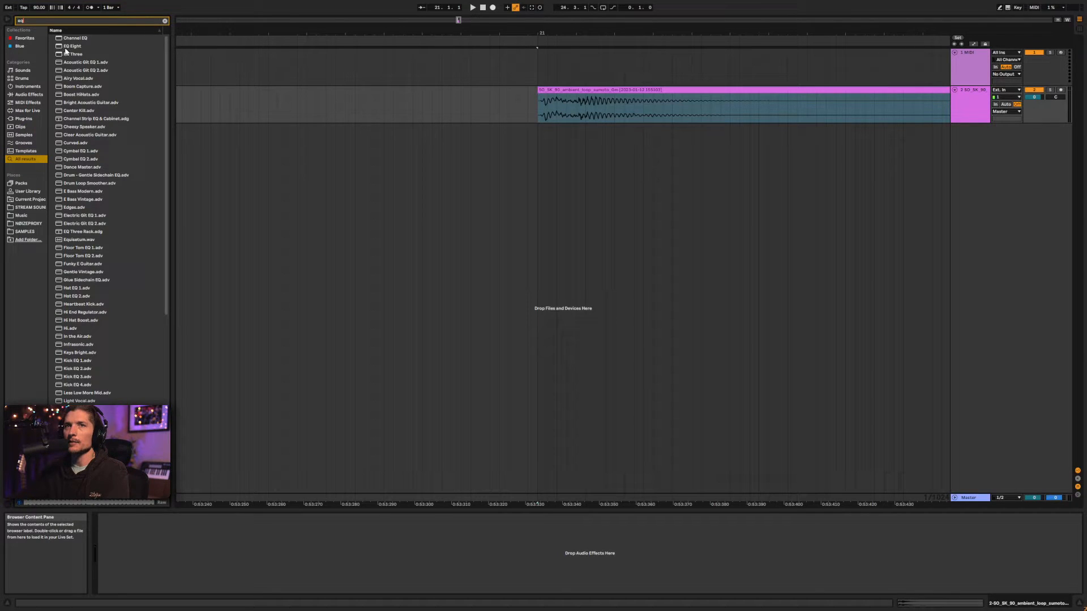
key(Down)
key(Down)
key(Return)
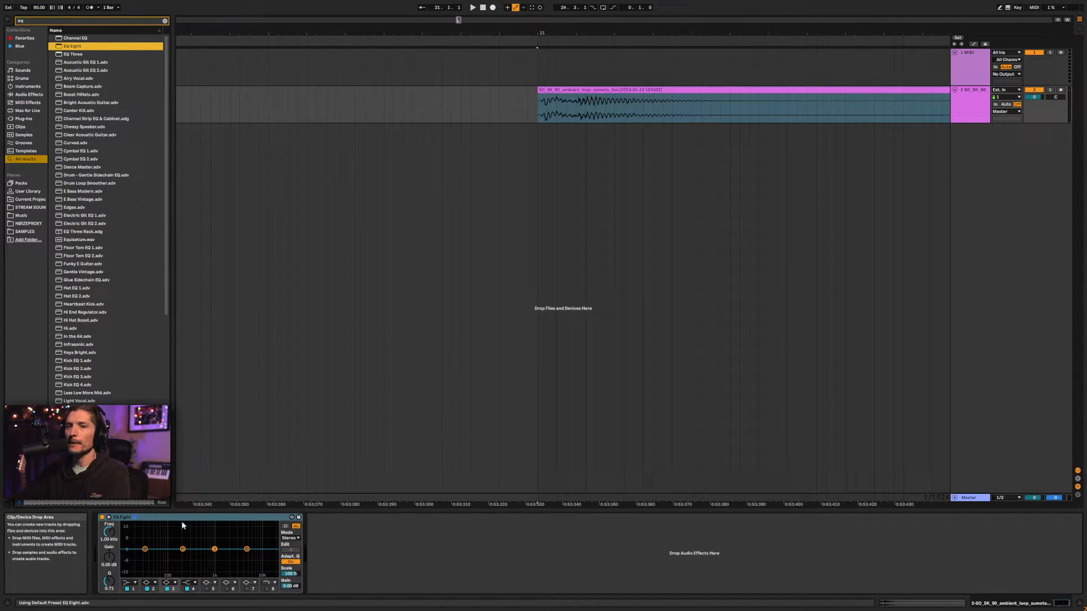
Make EQ Eight's first band a low-cut filter with its frequency at 100 Hz
click(145, 551)
click(130, 583)
click(130, 538)
click(110, 541)
text(100)
key(Return)
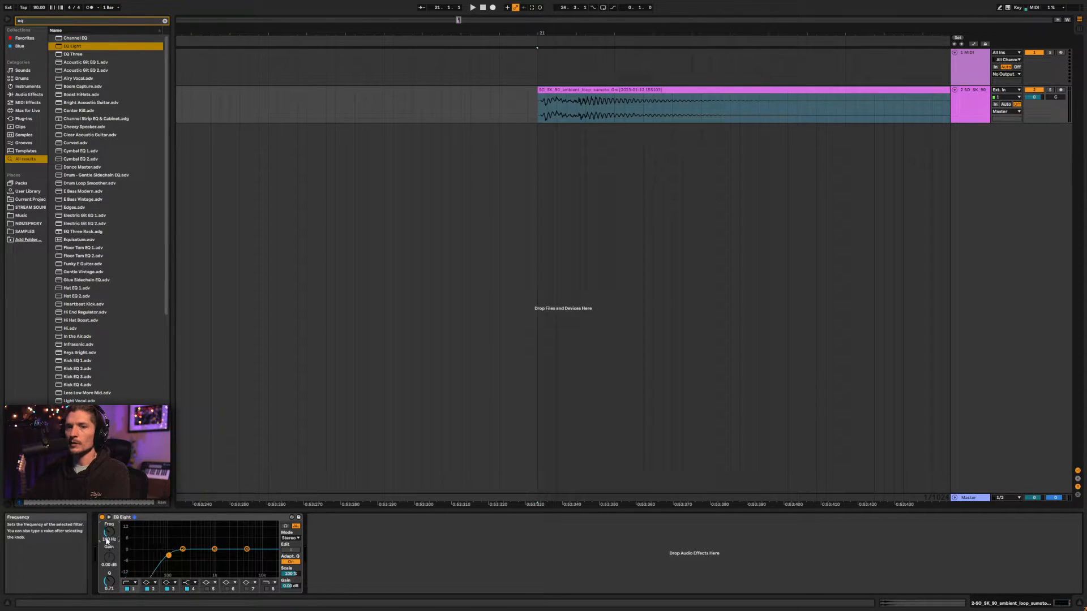
Play the consolidated clip through the EQ Eight low cut
click(722, 90)
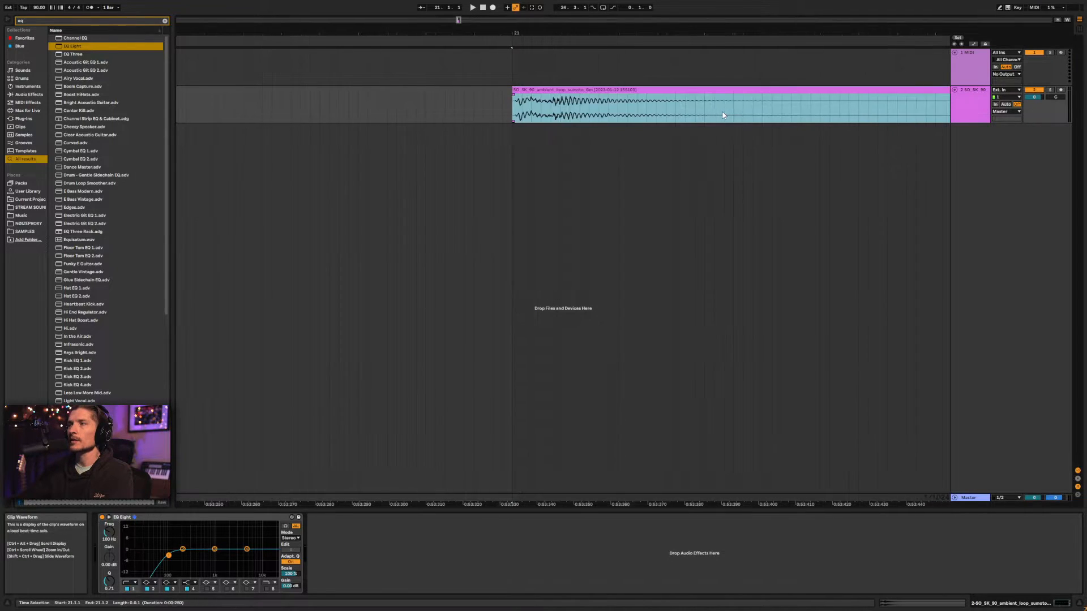
scroll(713, 124, down, 3)
scroll(779, 114, right, 2)
key(space)
key(space)
scroll(818, 102, right, 3)
scroll(816, 102, right, 4)
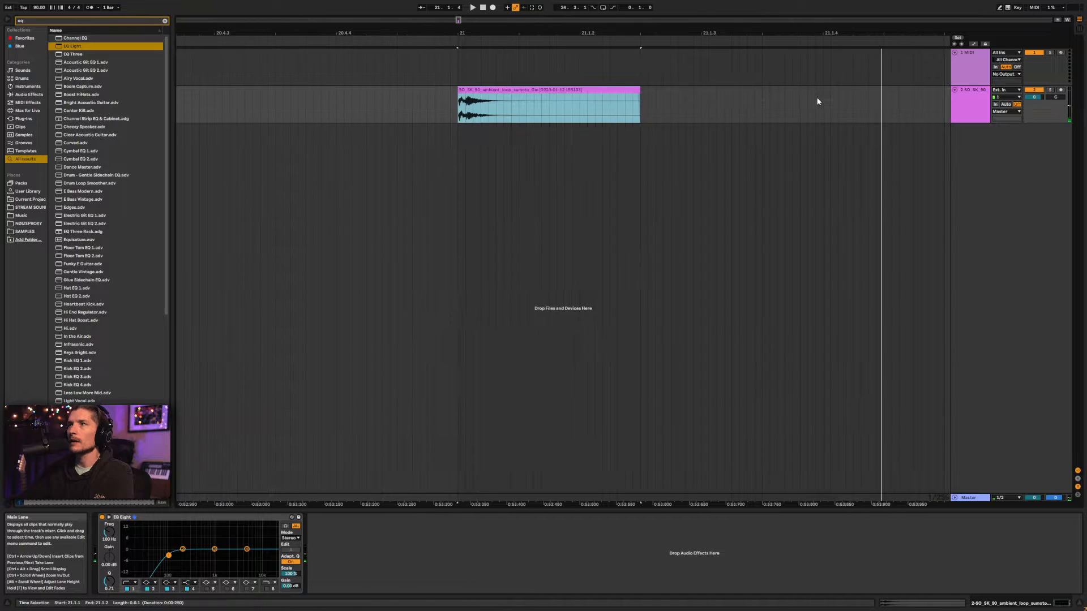
Loop the one-beat range from 21.1.1 to 21.2.1 around the clip and play it
scroll(801, 102, down, 3)
drag(649, 109, 865, 112)
key(ctrl+l)
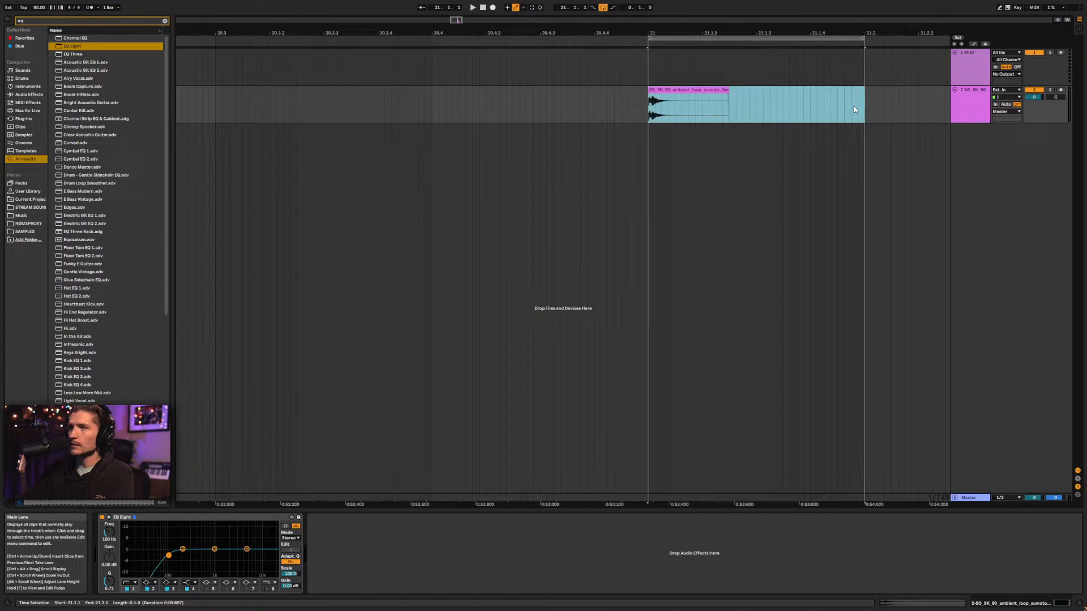
key(space)
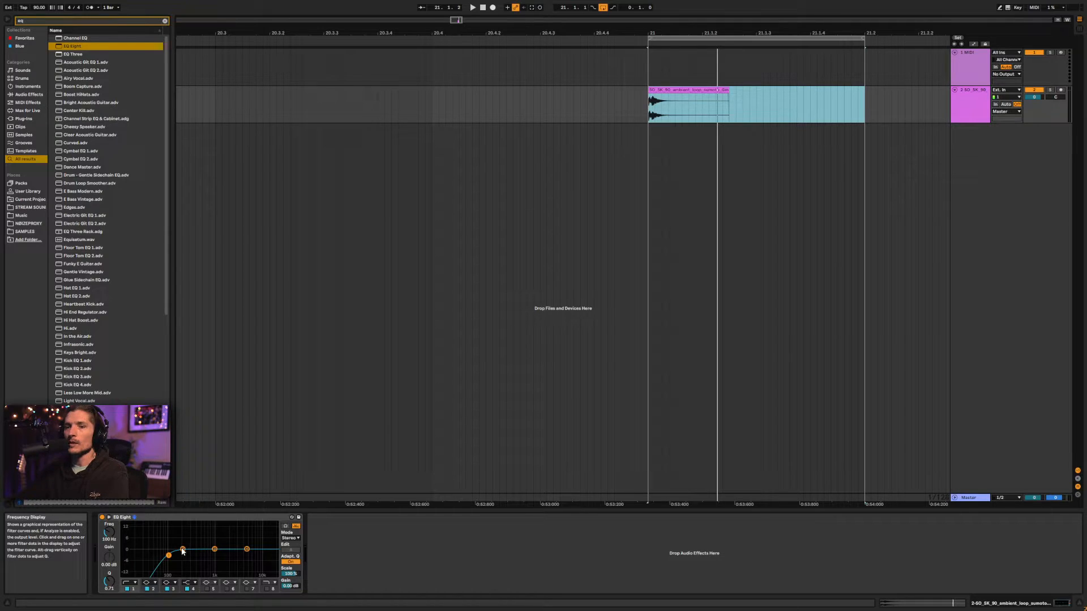
Turn EQ Eight's second band into a narrow 15.0 dB boost near 199 Hz with a Q of about 5, auditioning the loop
click(201, 517)
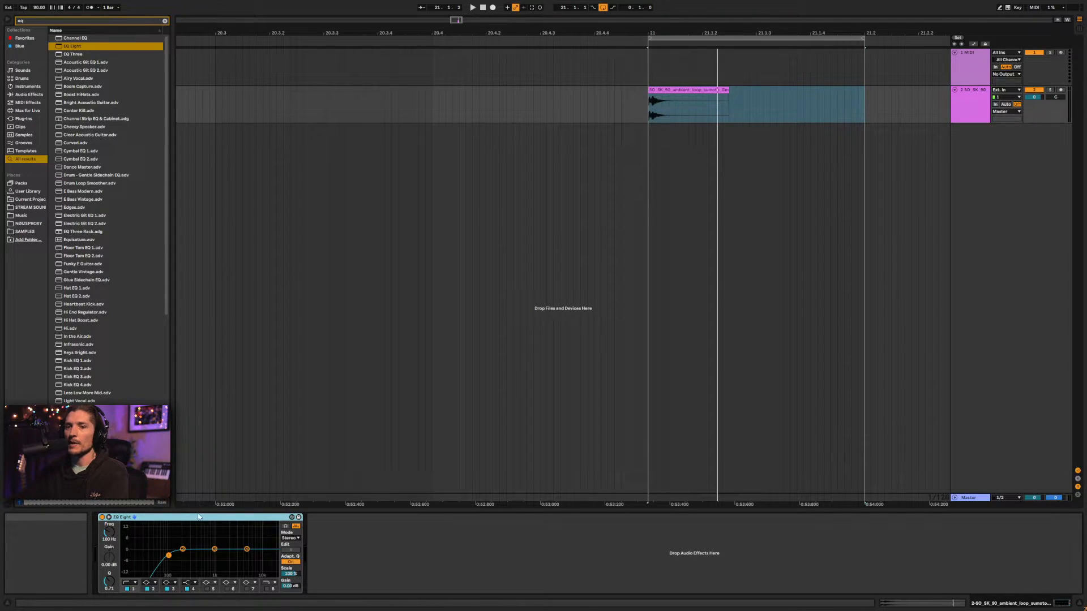
click(183, 549)
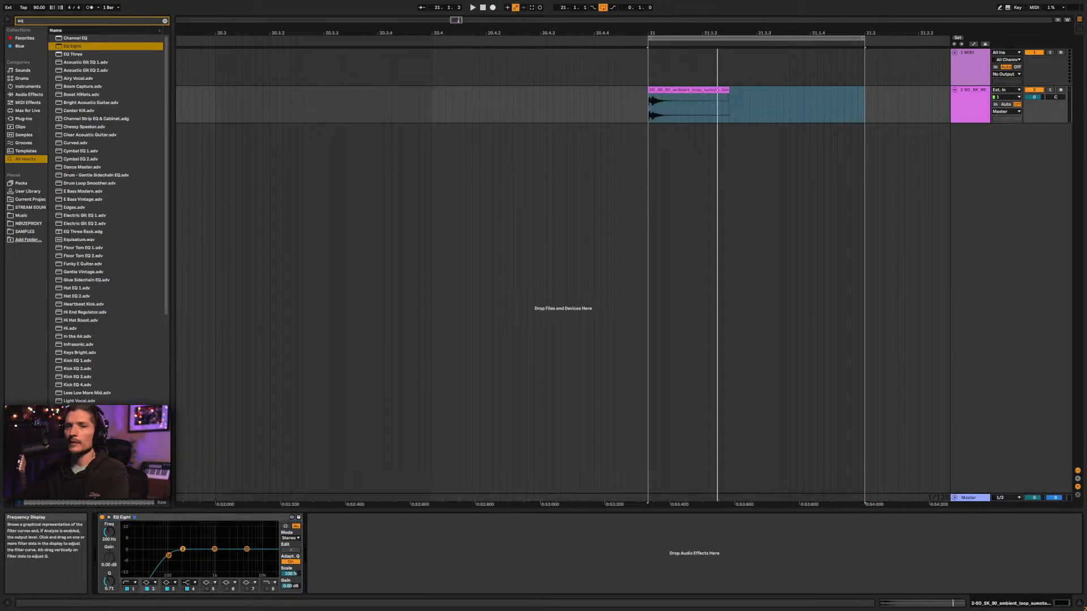
click(133, 517)
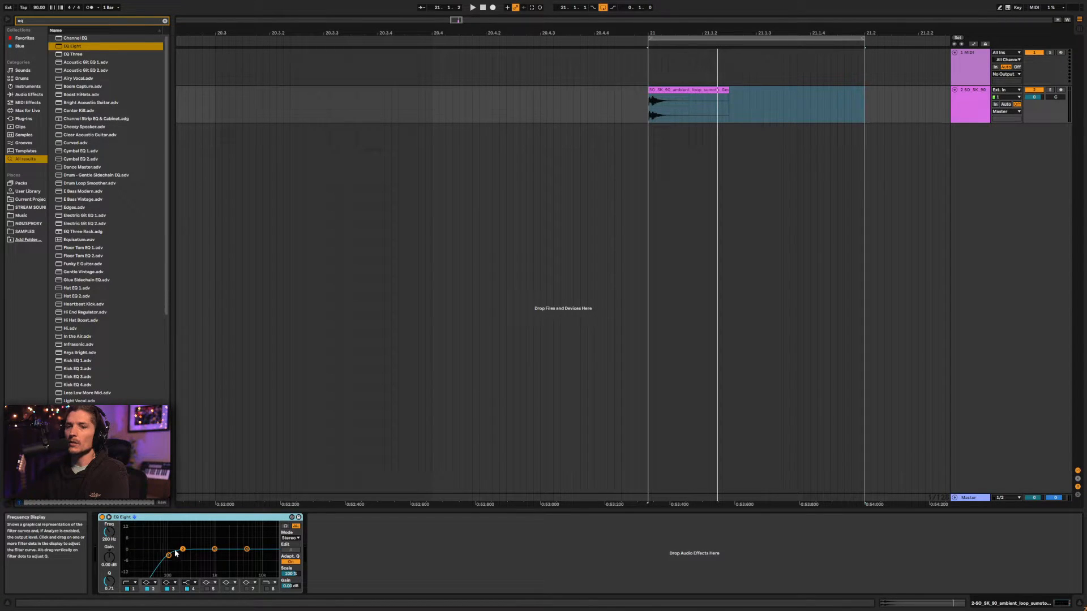
click(109, 533)
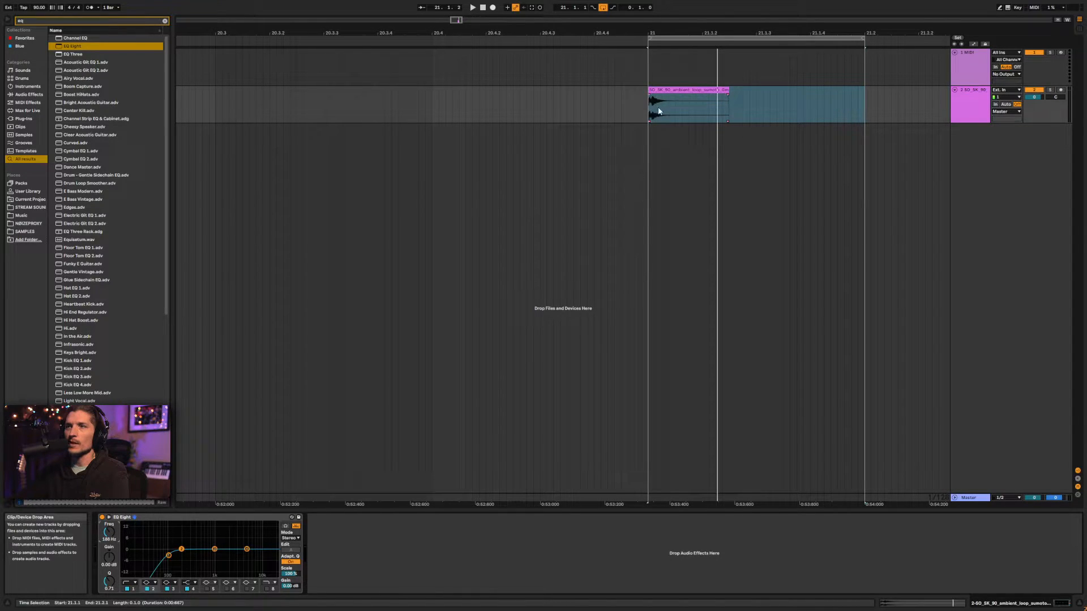
key(space)
key(space)
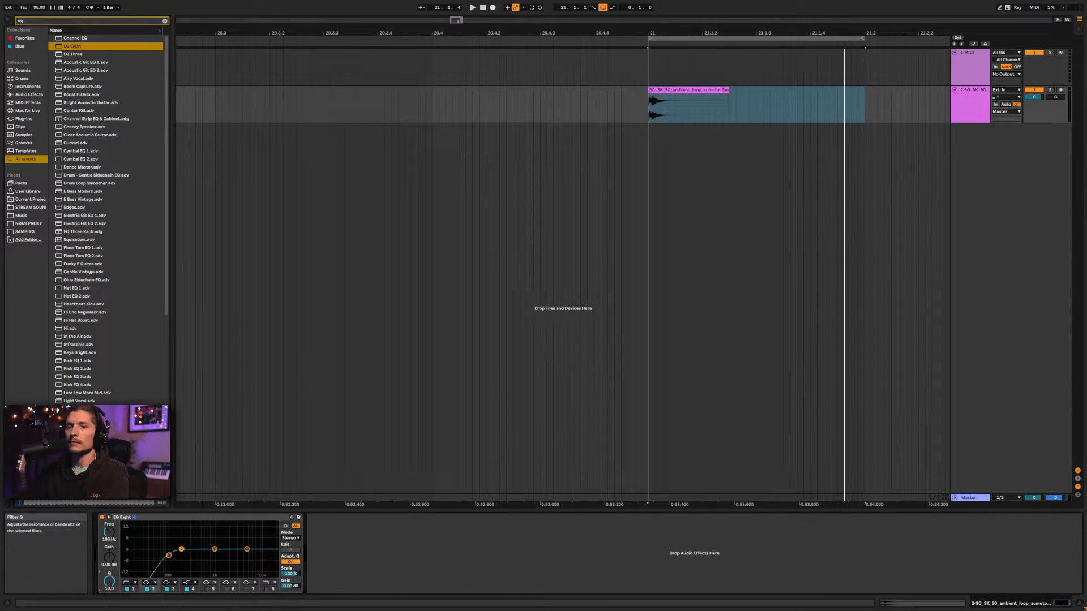
drag(110, 557, 109, 550)
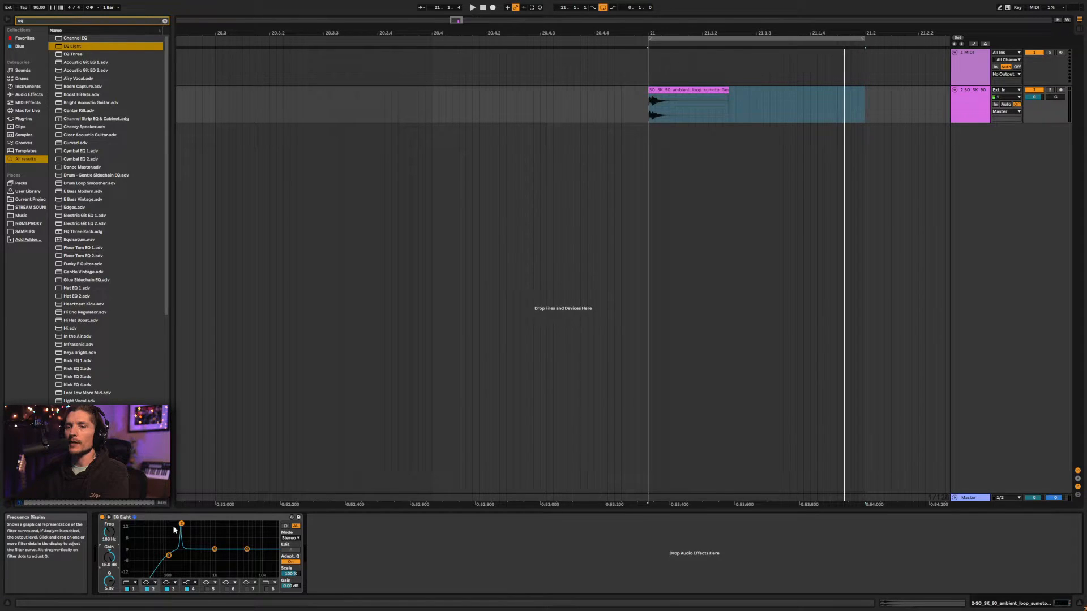
key(space)
drag(108, 535, 108, 532)
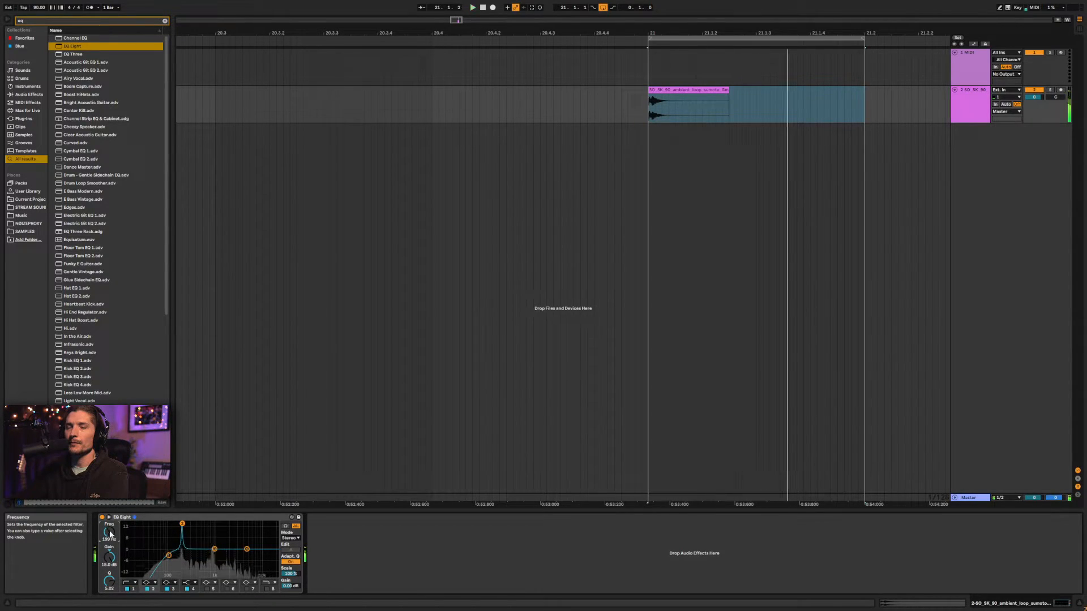
key(space)
Cut EQ Eight's third band by 4.00 dB around 367 Hz and raise the fourth band's high shelf about 4.63 dB near 3.91 kHz
click(199, 517)
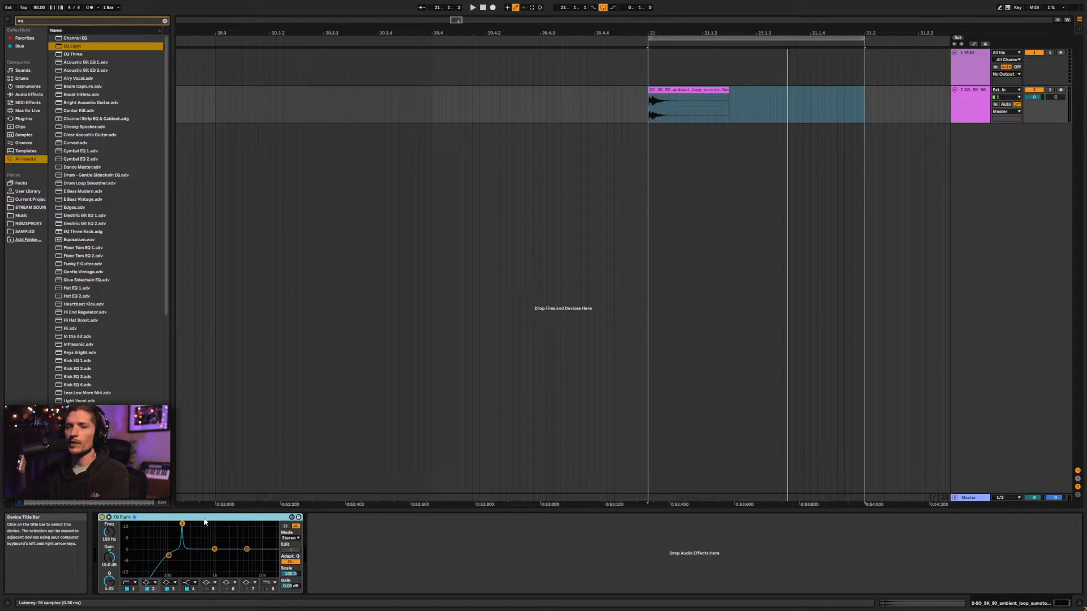
mouse_move(214, 549)
mouse_down()
mouse_move(214, 523)
mouse_move(213, 550)
mouse_up()
key(space)
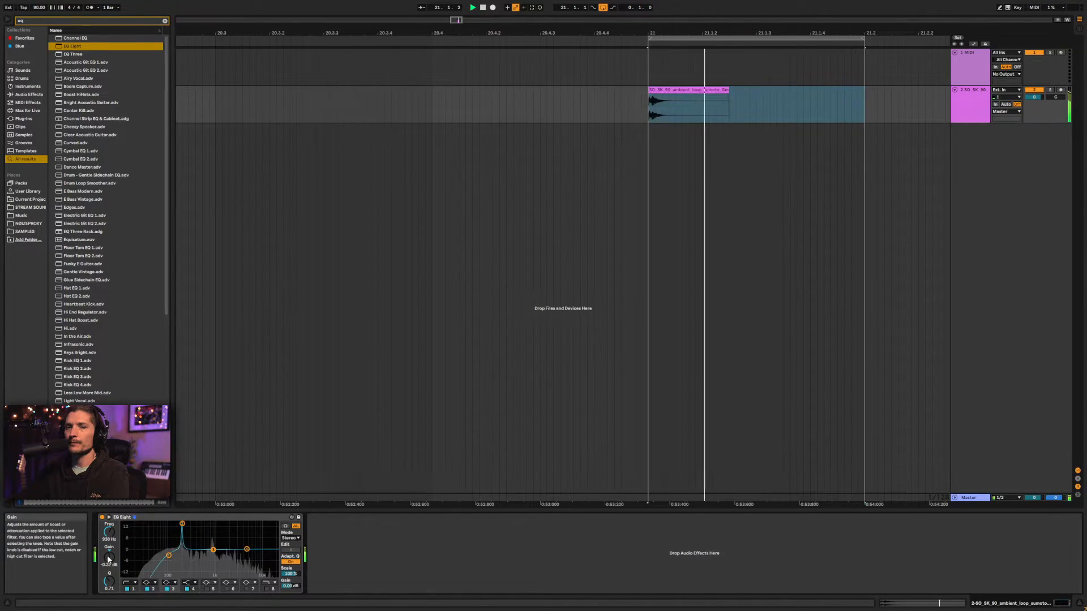
drag(246, 549, 194, 556)
double_click(214, 549)
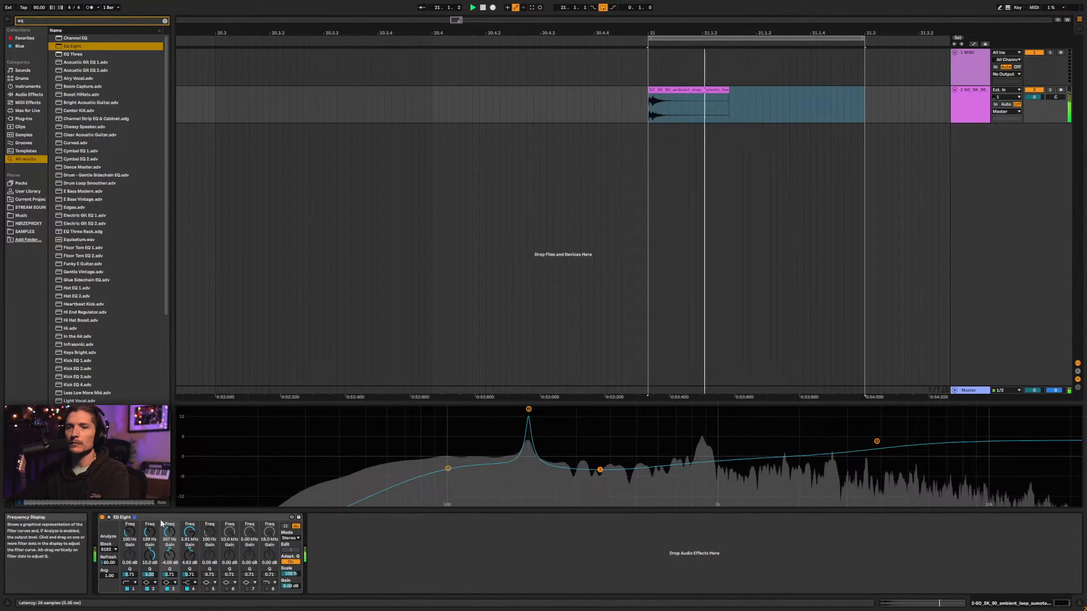
click(108, 517)
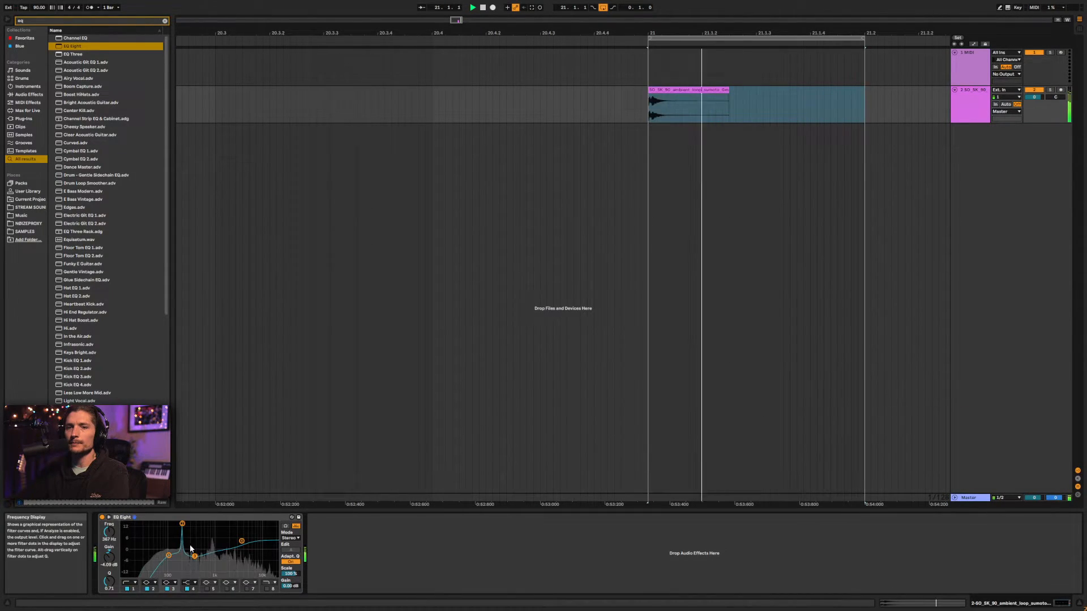
Enable EQ Eight's fifth band and give it a slight boost near 938 Hz
click(207, 590)
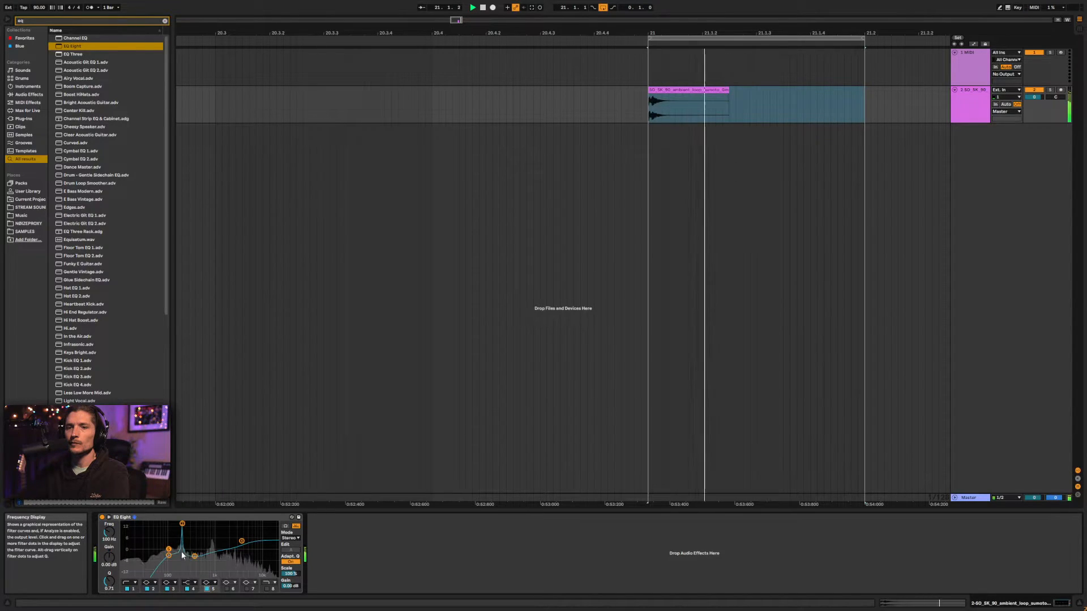
drag(169, 549, 214, 545)
key(space)
Duplicate the EQ Eight, set the copy's second band gain to 6.57 dB, and play the loop
click(266, 518)
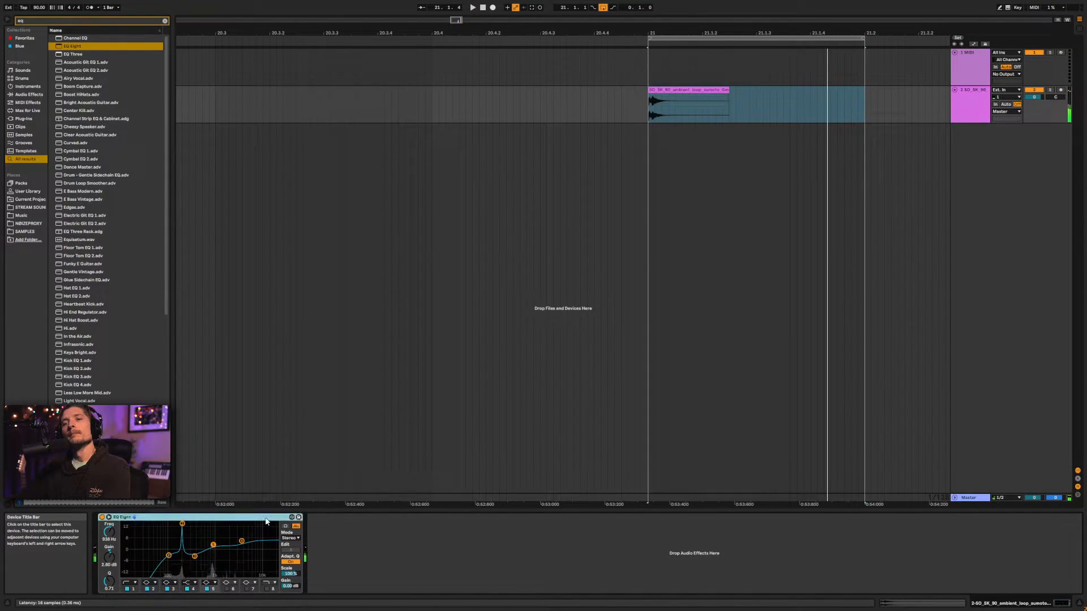
key(ctrl+d)
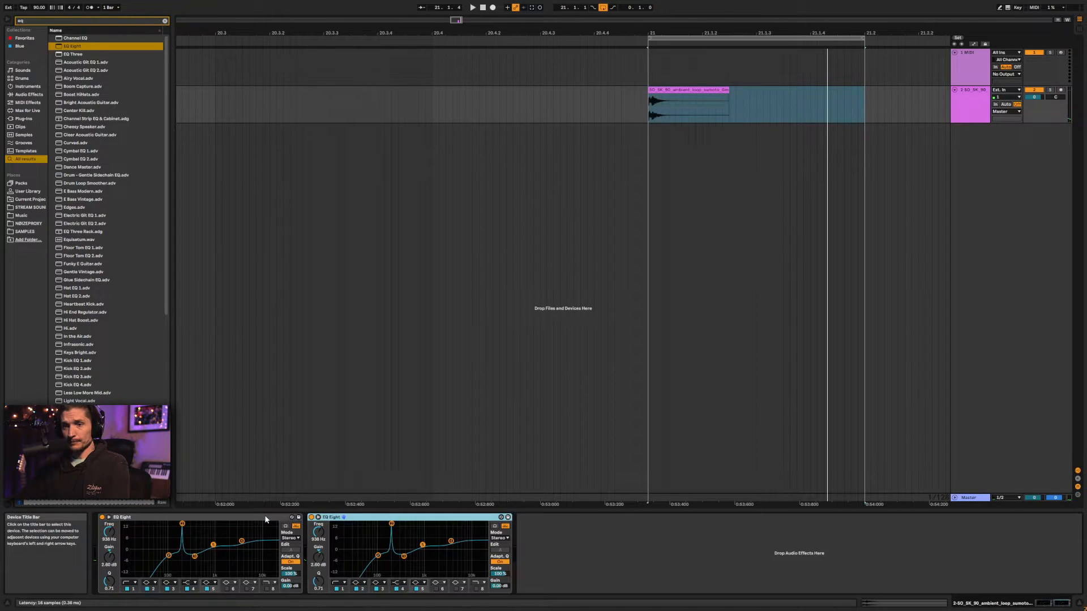
key(space)
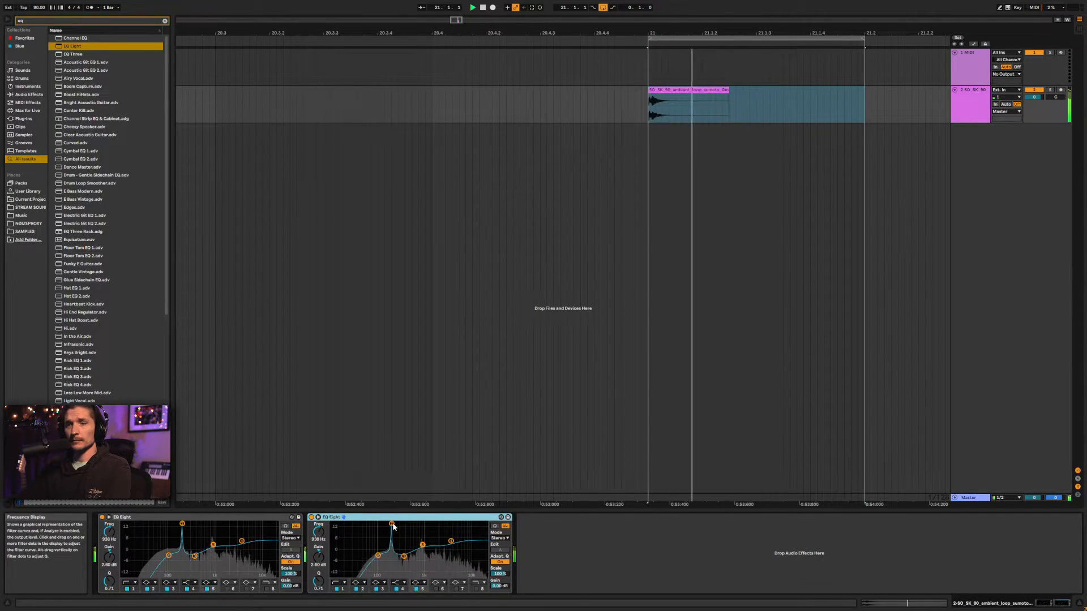
click(392, 524)
drag(320, 557, 319, 578)
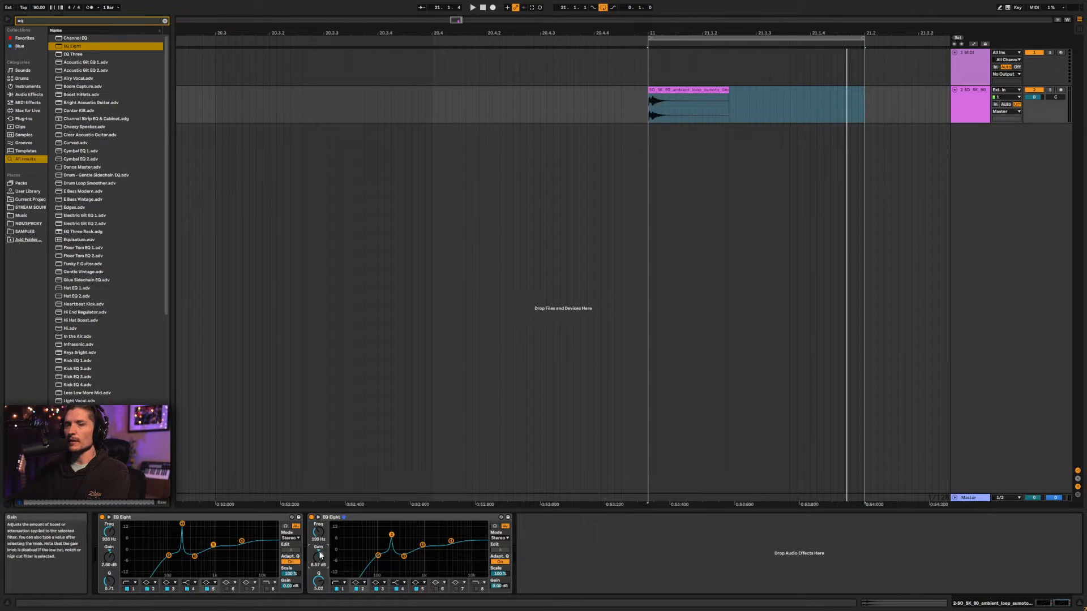
click(360, 517)
key(space)
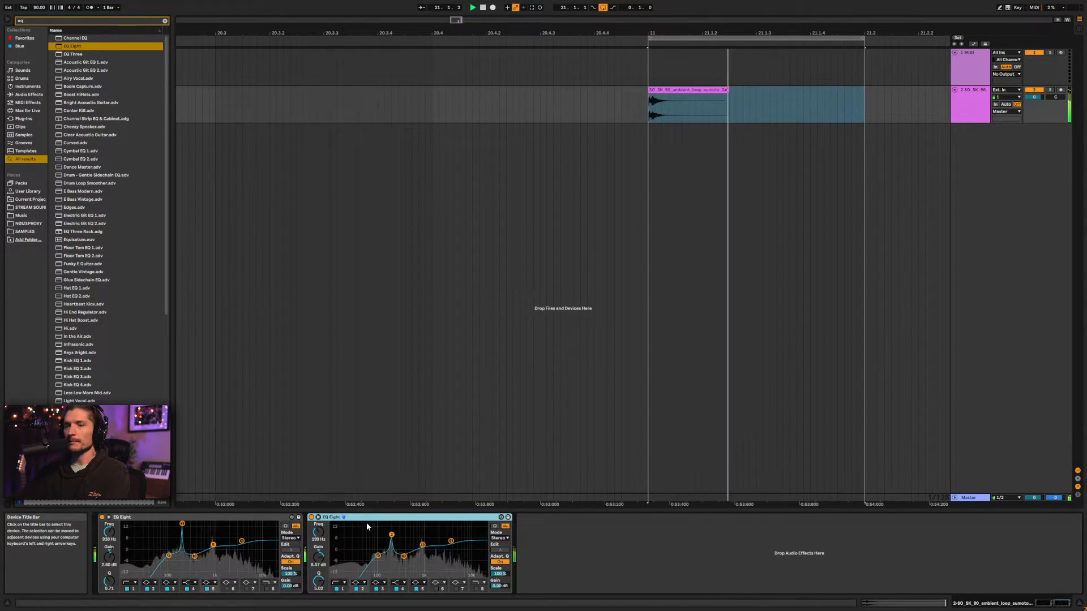
In the second EQ Eight, lower the high shelf's frequency to about 3.30 kHz and reset the third band's gain to 0 dB
drag(422, 545, 448, 544)
click(405, 557)
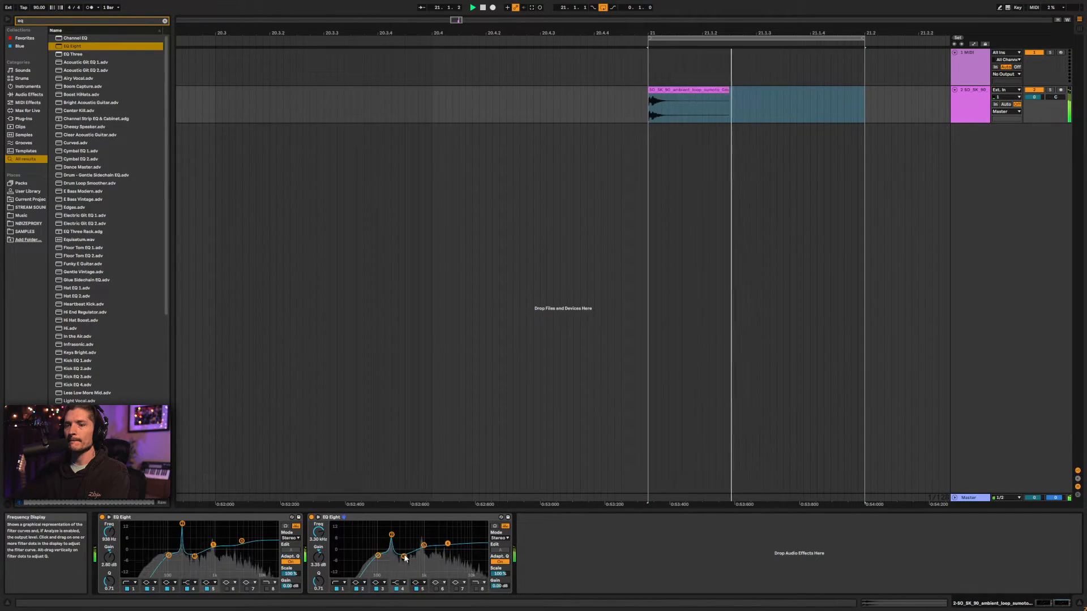
double_click(320, 557)
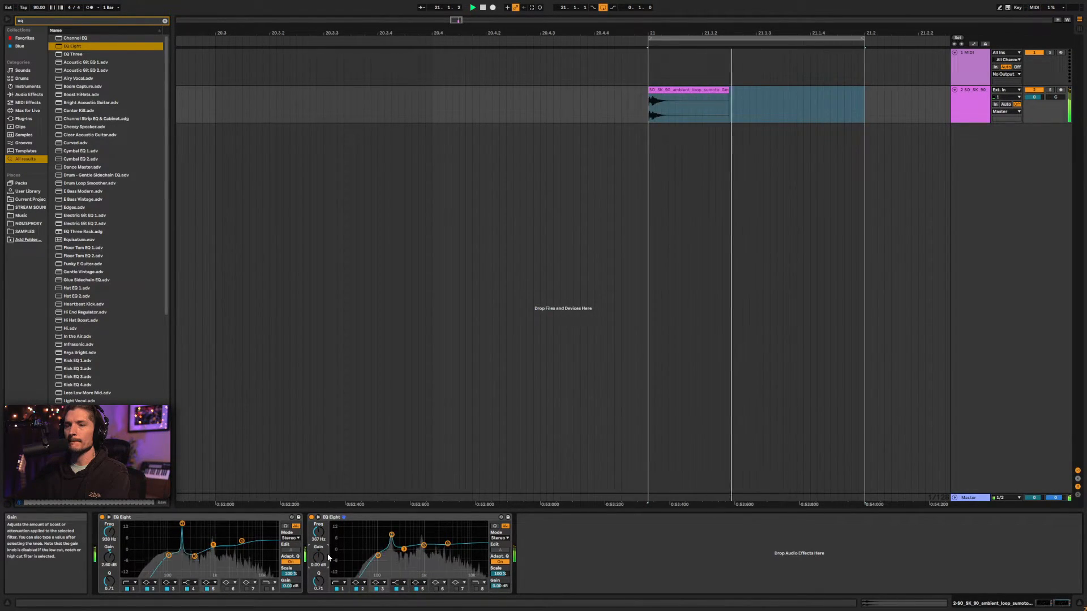
Make the second EQ Eight's first band a steeper low cut and cut its fifth band to -4.00 dB
click(379, 556)
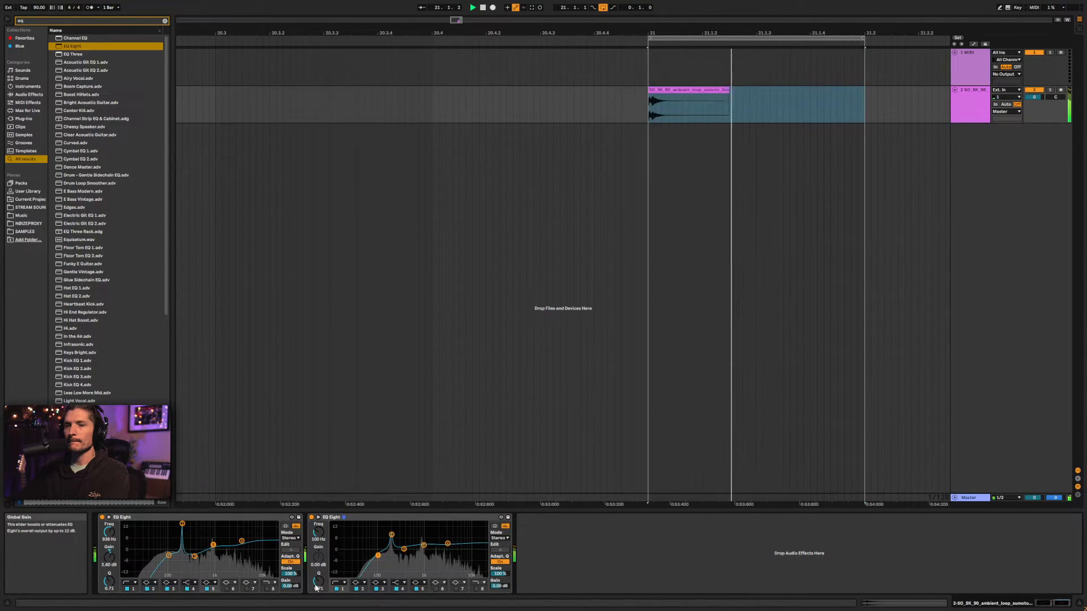
click(336, 583)
click(341, 534)
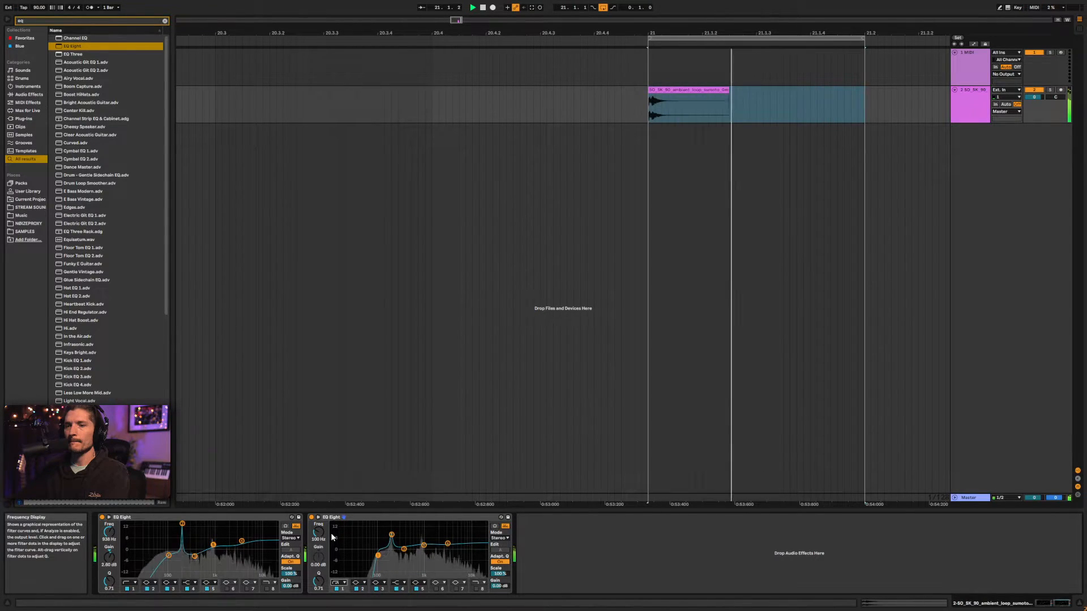
mouse_move(424, 546)
mouse_down()
mouse_move(421, 559)
mouse_move(407, 547)
mouse_move(422, 557)
mouse_up()
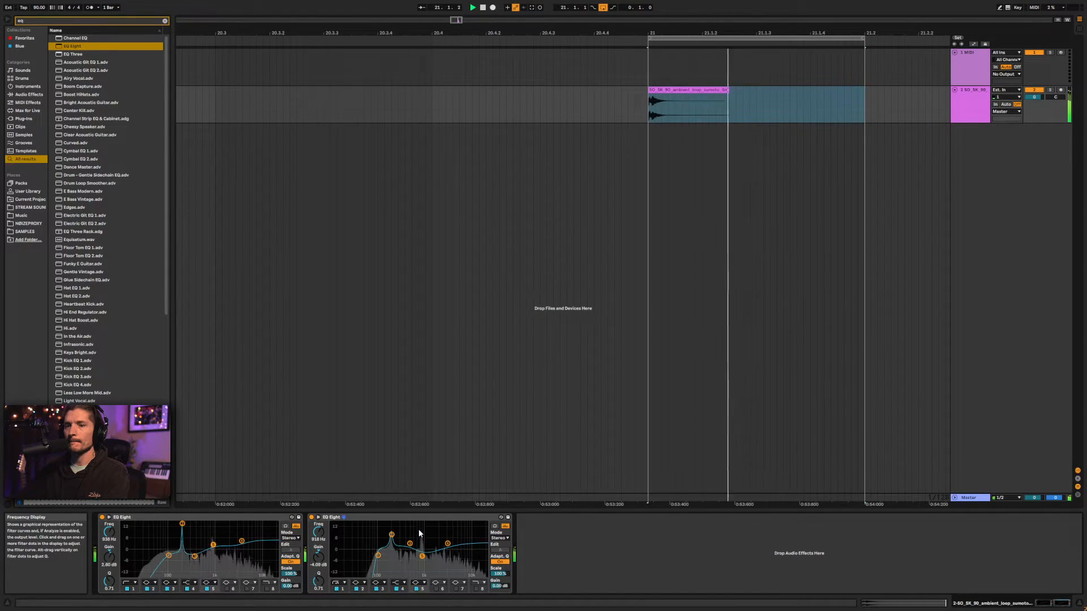
Freeze the sample's track and flatten it to audio
click(972, 102)
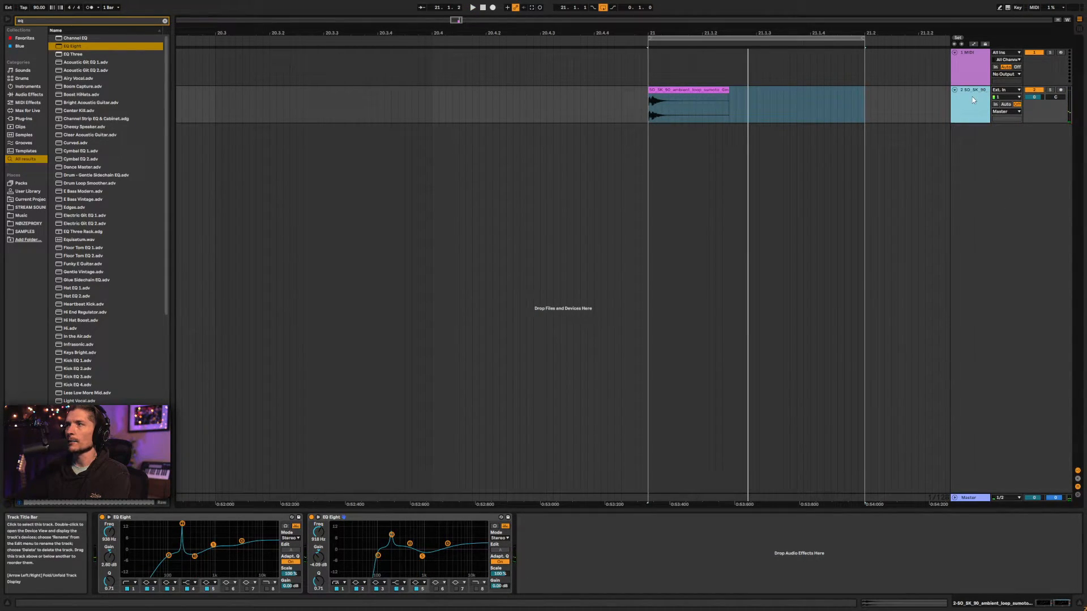
click(972, 95)
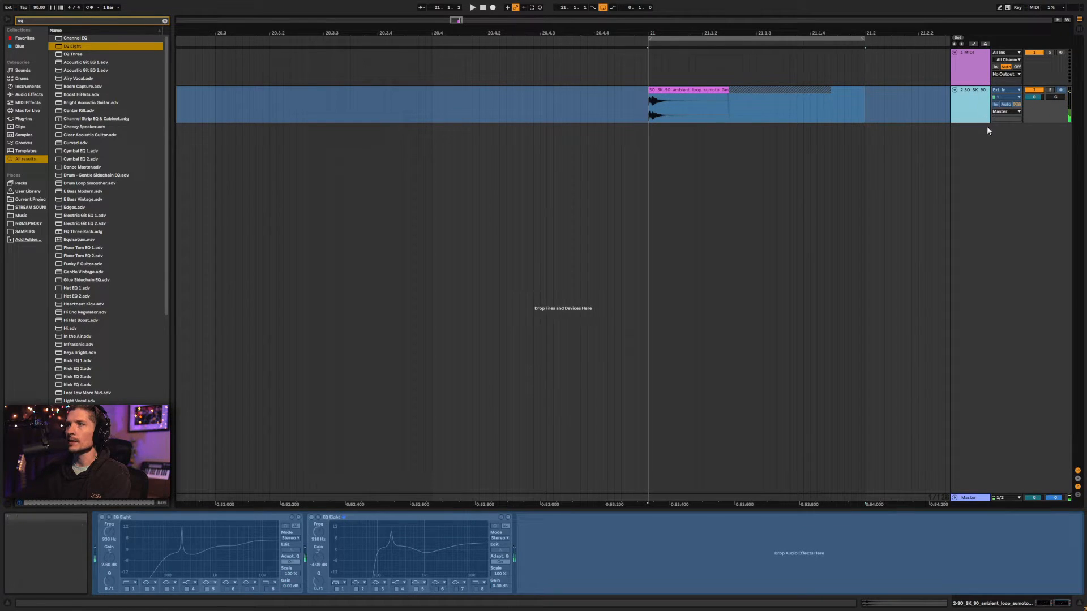
click(987, 150)
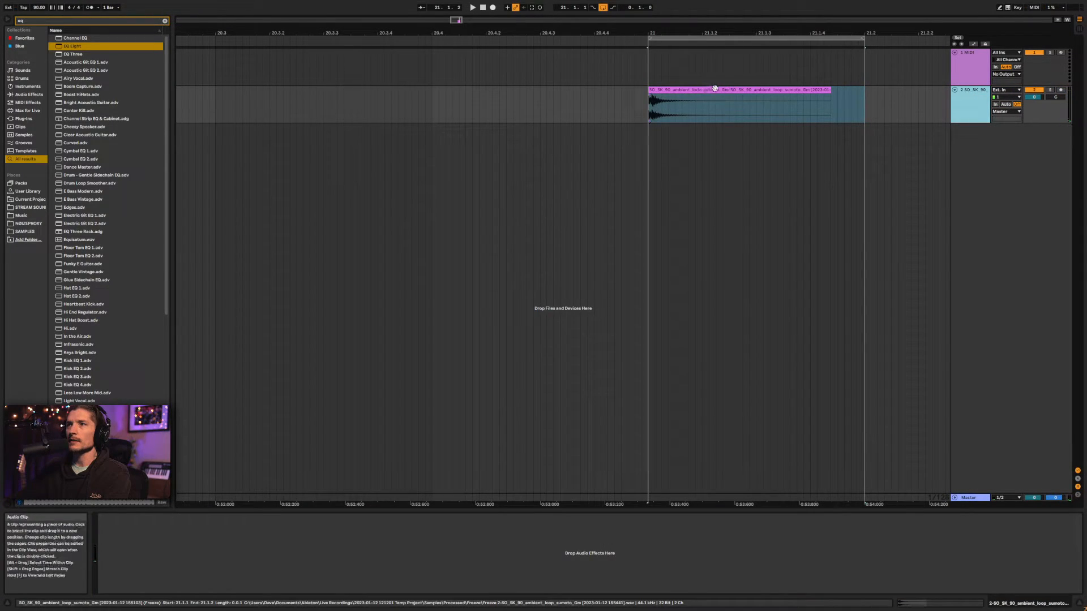
Extend the flattened clip to 21.2.1 with a long fade-out beginning just after the hit, and play it
drag(727, 90, 675, 113)
click(660, 90)
key(space)
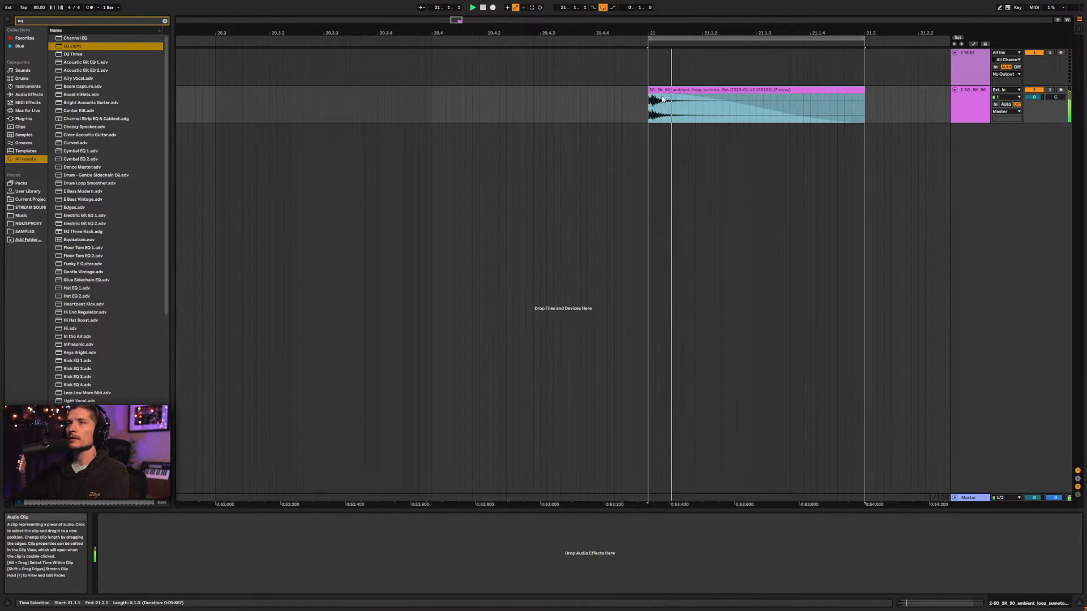
scroll(655, 106, up, 5)
scroll(654, 105, up, 3)
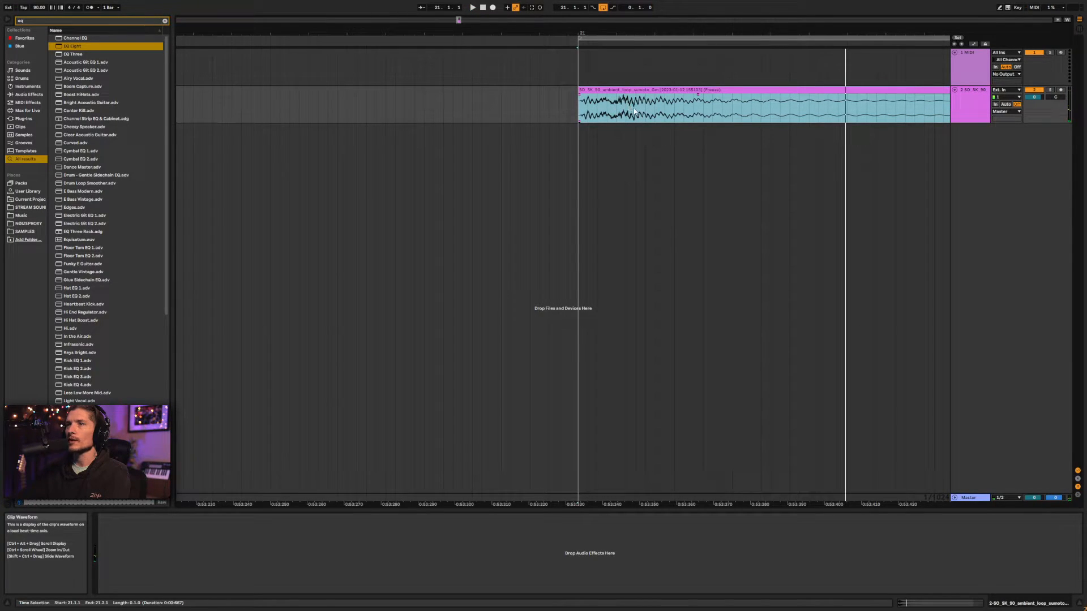
Search the browser for "compressor" and load Glue Compressor onto the sample's track
key(ctrl+f)
text(c)
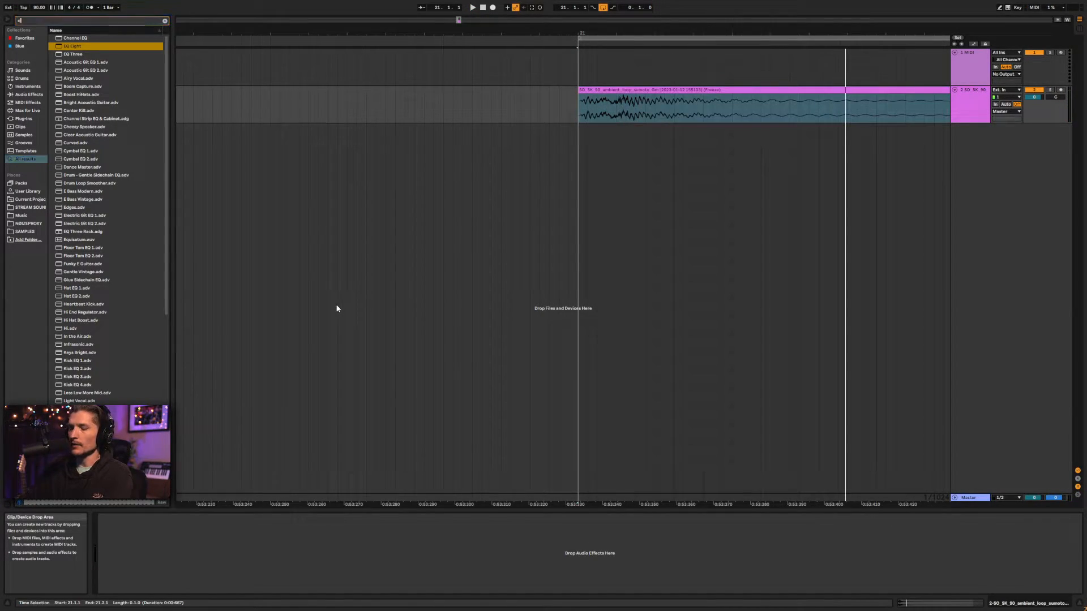
text(ompressor)
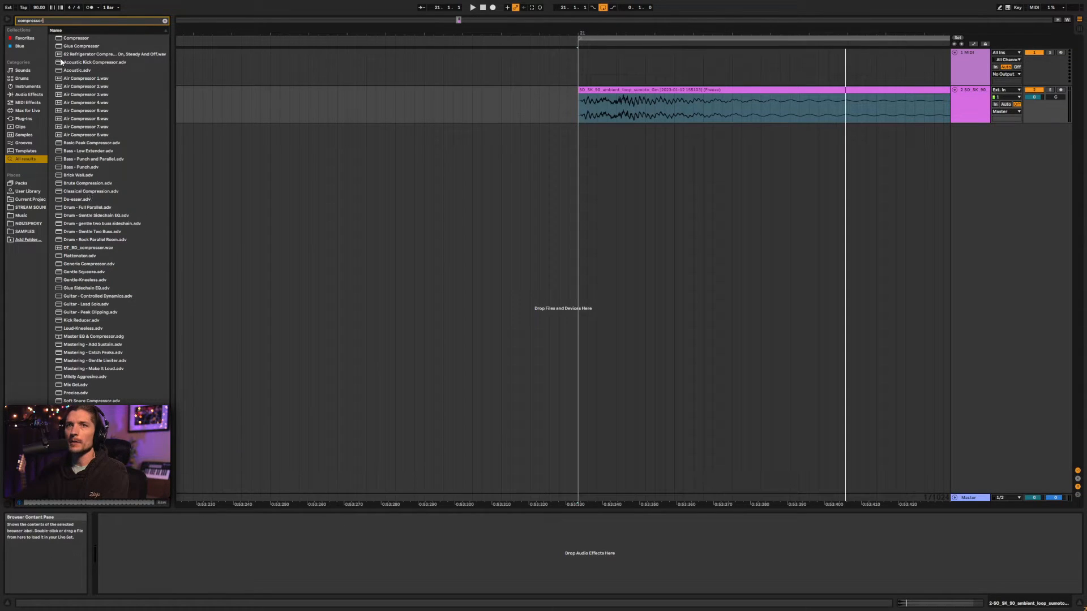
click(70, 46)
drag(70, 46, 113, 552)
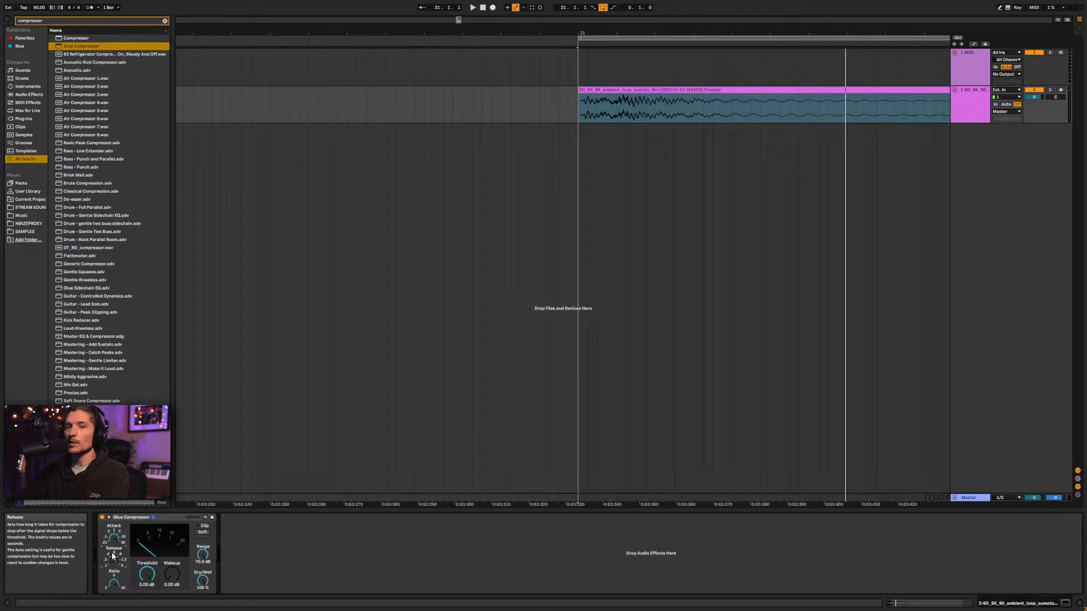
Set Glue Compressor's threshold to -27.3 dB and makeup to 7.14 dB with soft clipping enabled while the loop plays
key(space)
drag(148, 576, 171, 562)
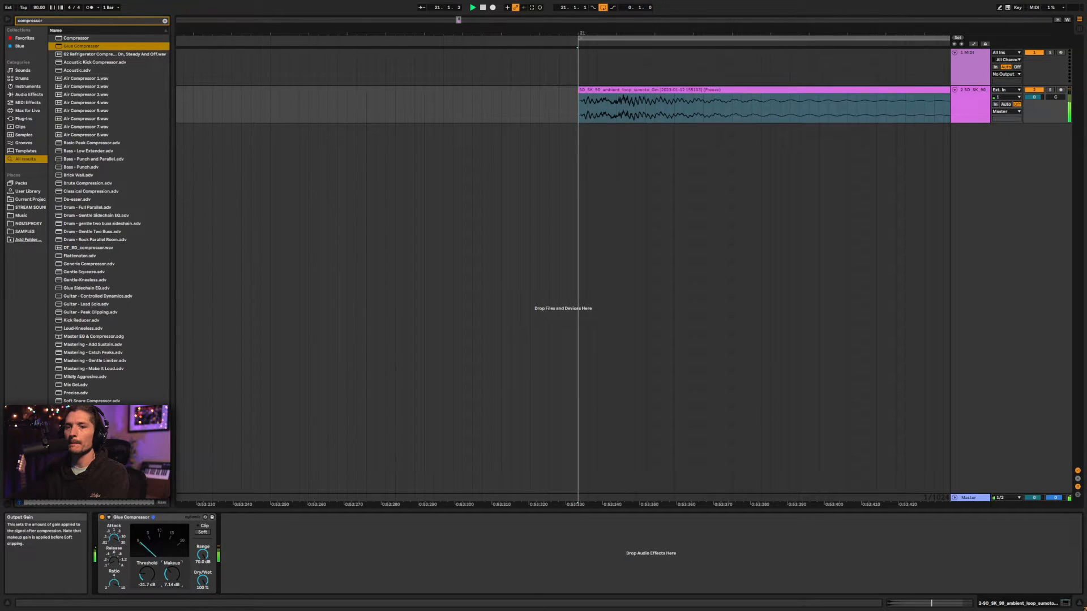
click(202, 532)
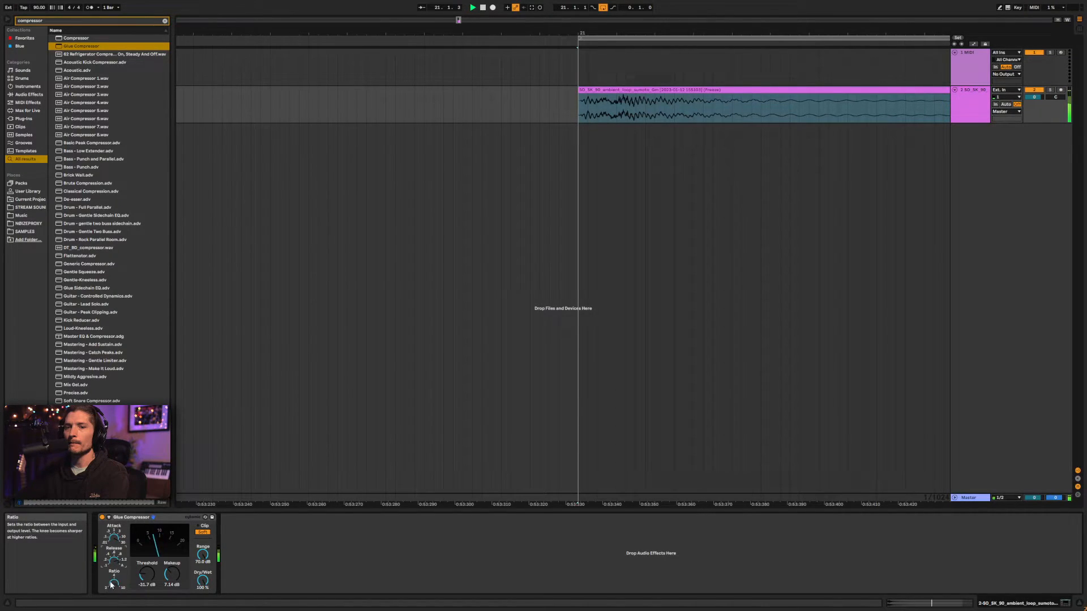
mouse_move(147, 575)
mouse_down()
mouse_move(147, 546)
mouse_move(147, 581)
mouse_up()
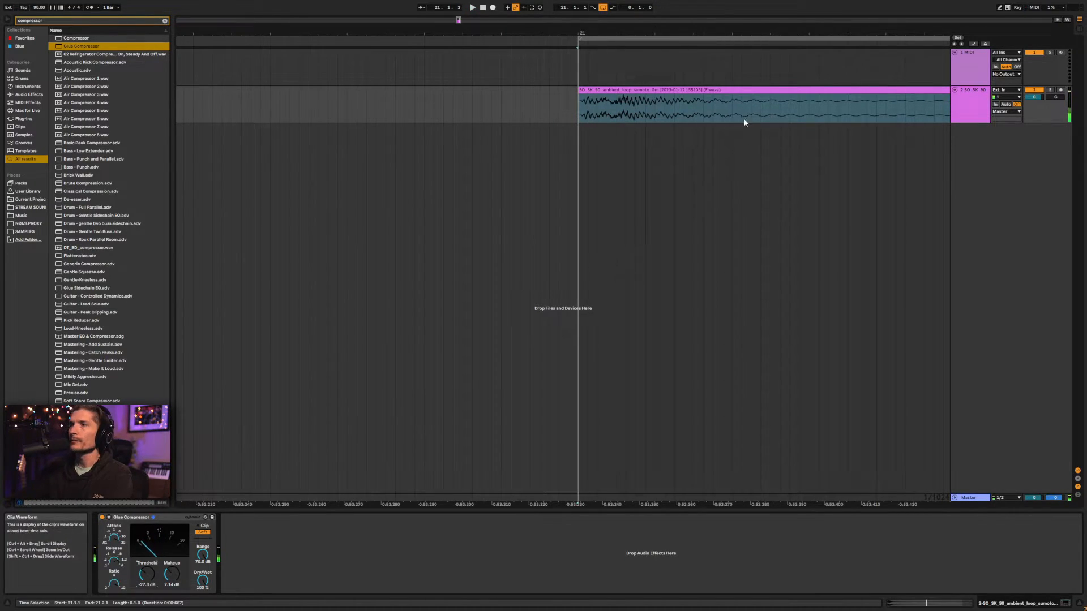
scroll(742, 123, down, 3)
scroll(742, 122, down, 3)
scroll(742, 124, right, 3)
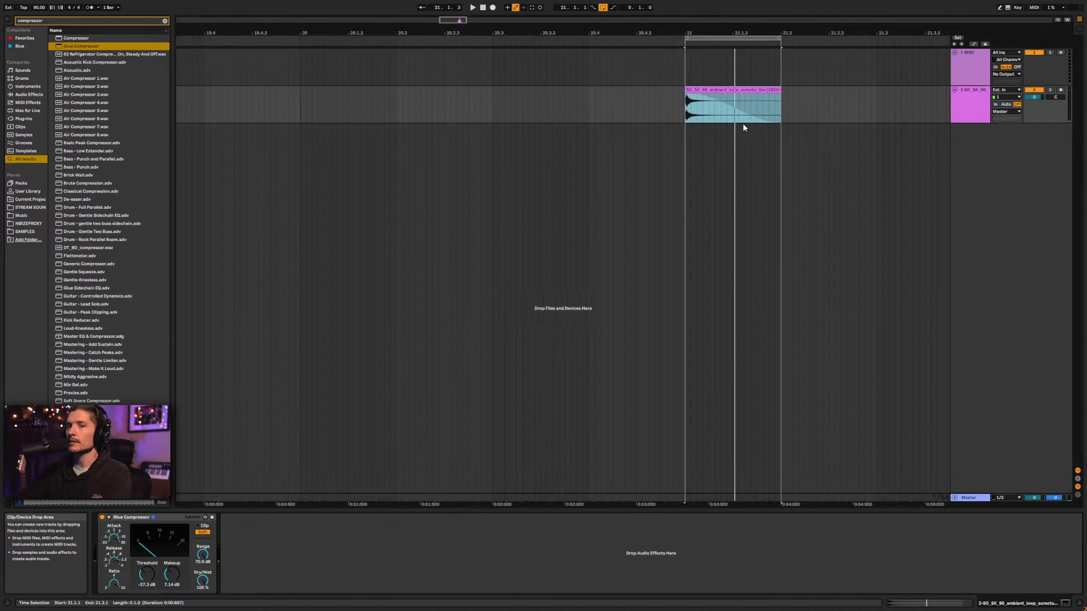
scroll(743, 128, right, 1)
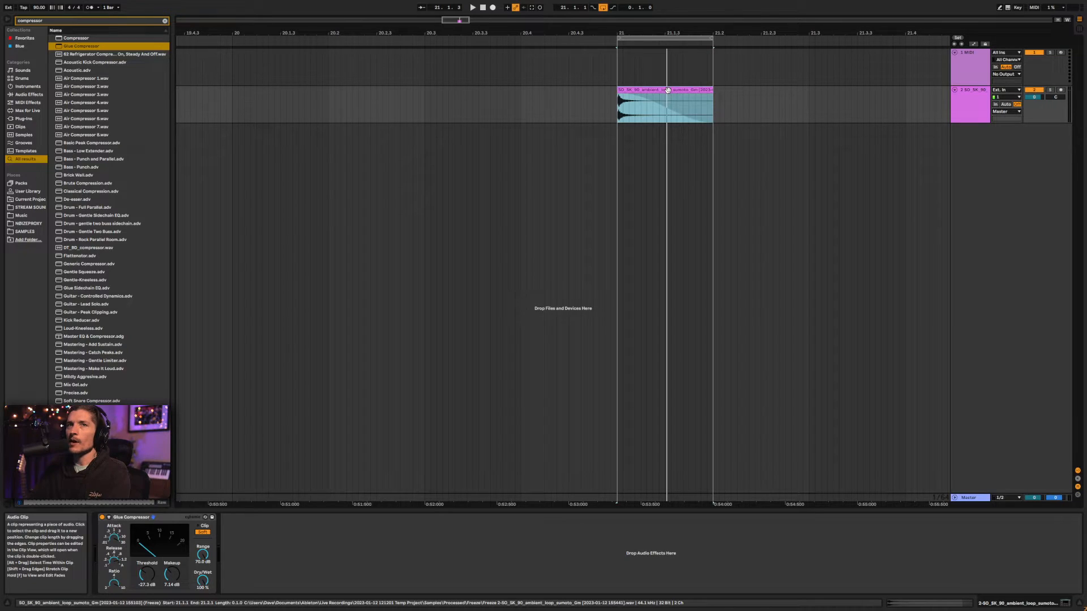
Search the browser for "envelop" and load Envelope Follower after Glue Compressor on the sample's track
key(ctrl+f)
text(envelop)
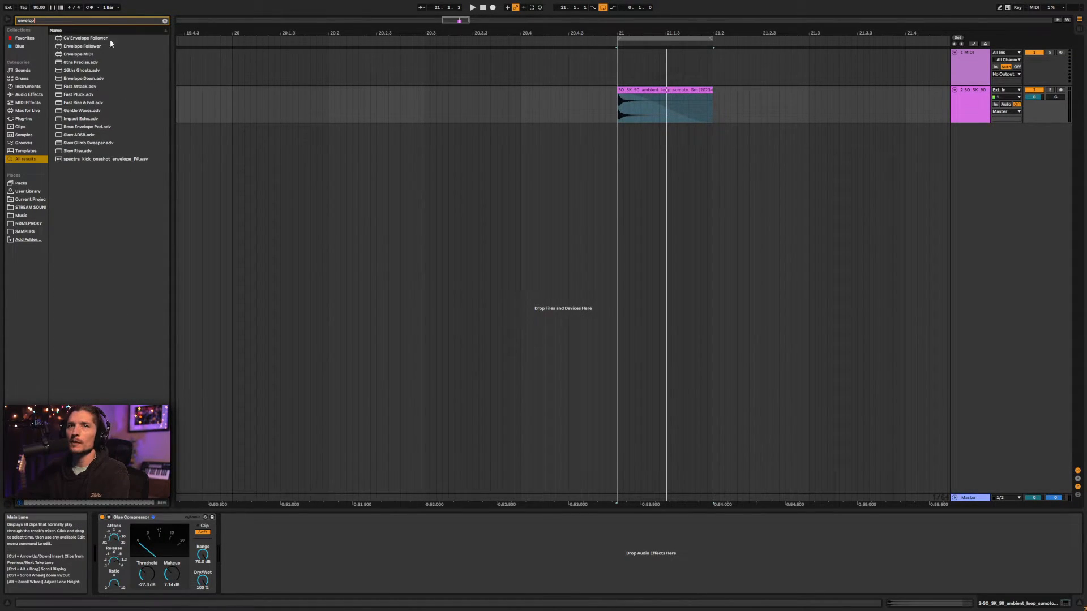
drag(88, 50, 677, 116)
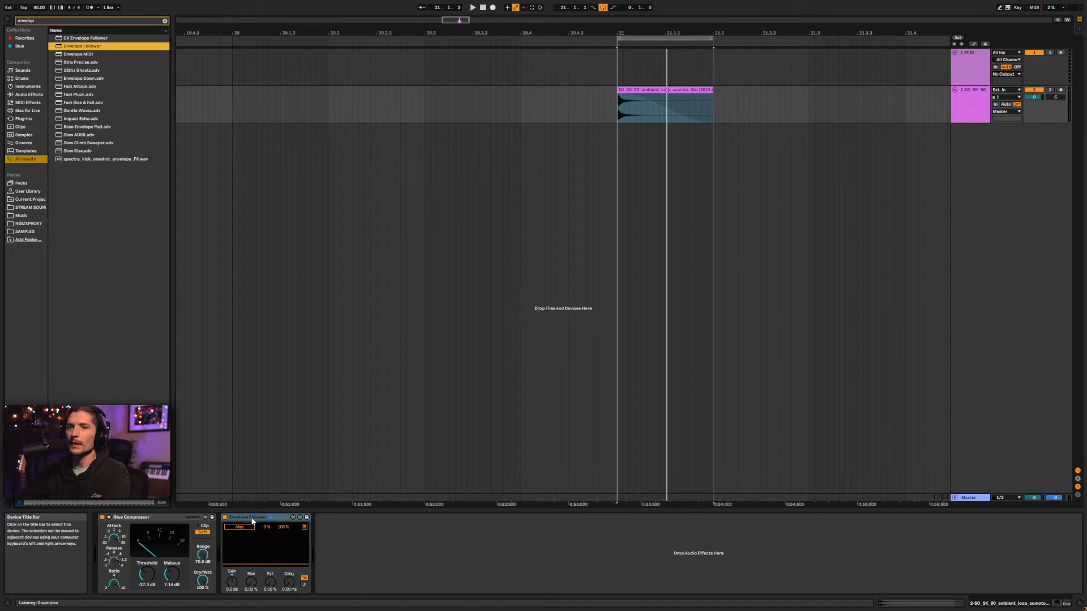
Raise Envelope Follower's Rise and Fall so the envelope tracks the looping hit smoothly, playing the loop to check it
key(space)
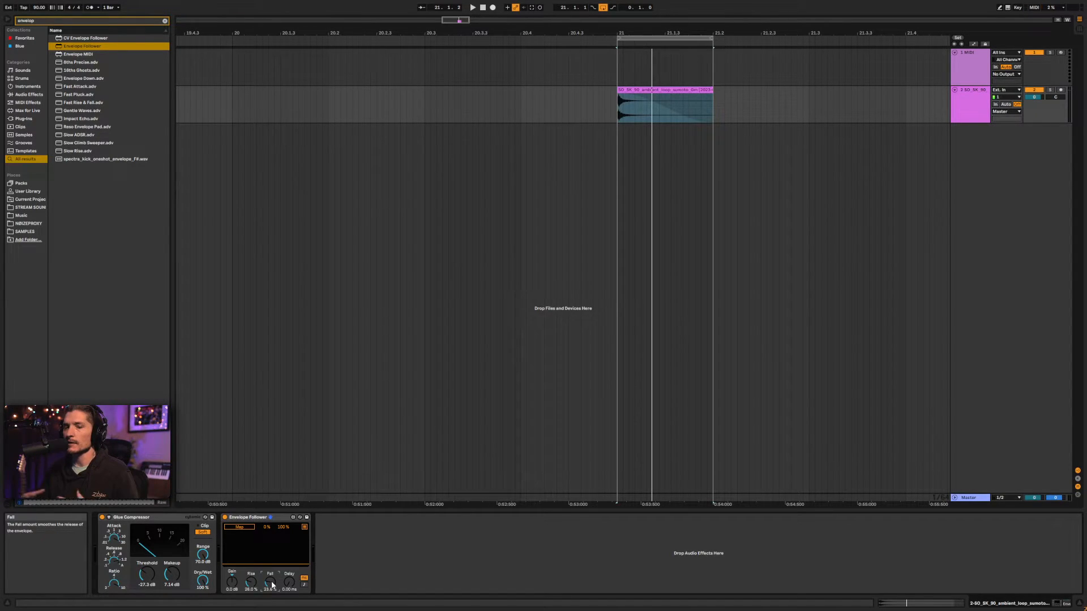
key(space)
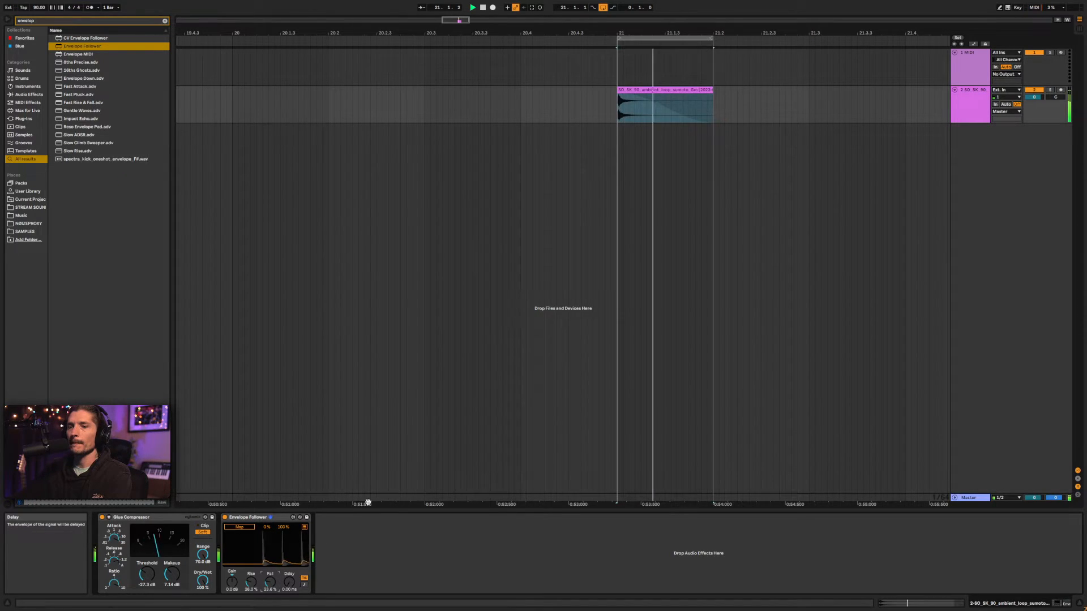
drag(251, 582, 250, 577)
key(space)
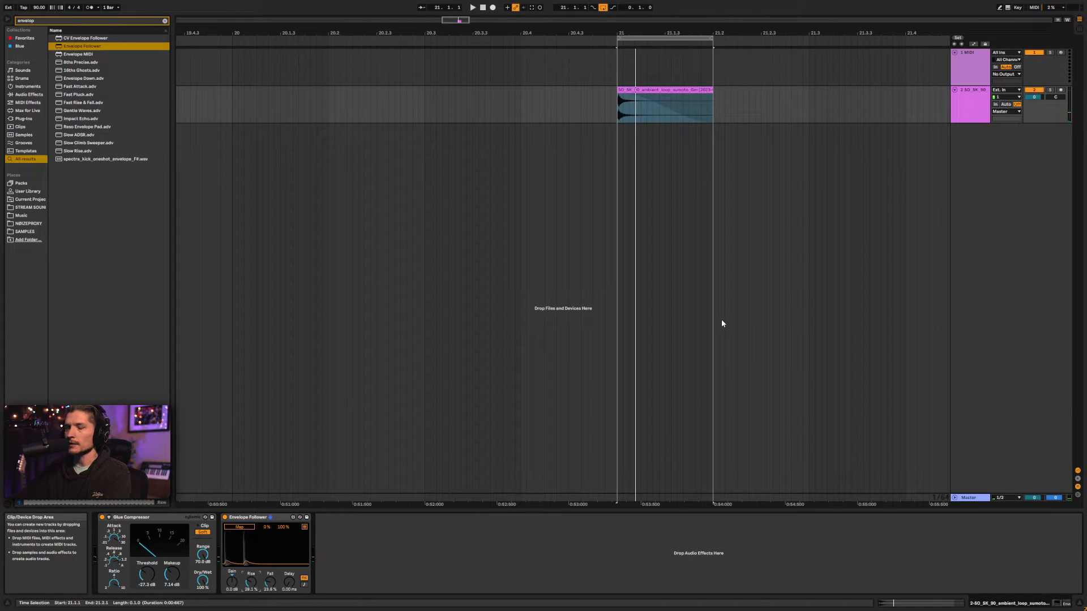
Search the browser for "white" and audition the CPTE_140_Whitenoise samples
key(ctrl+f)
text(white)
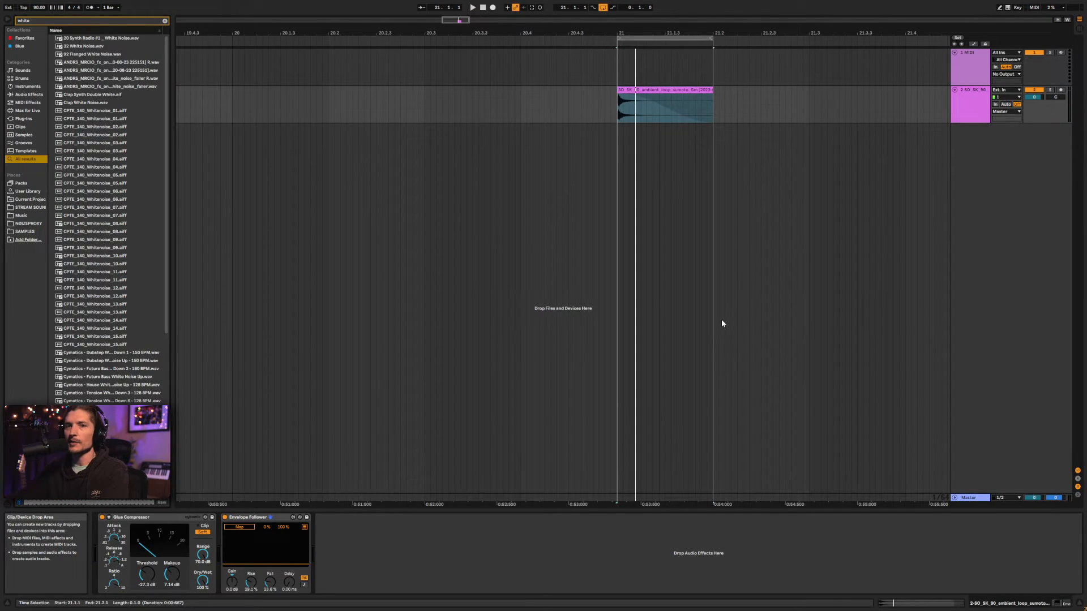
click(115, 273)
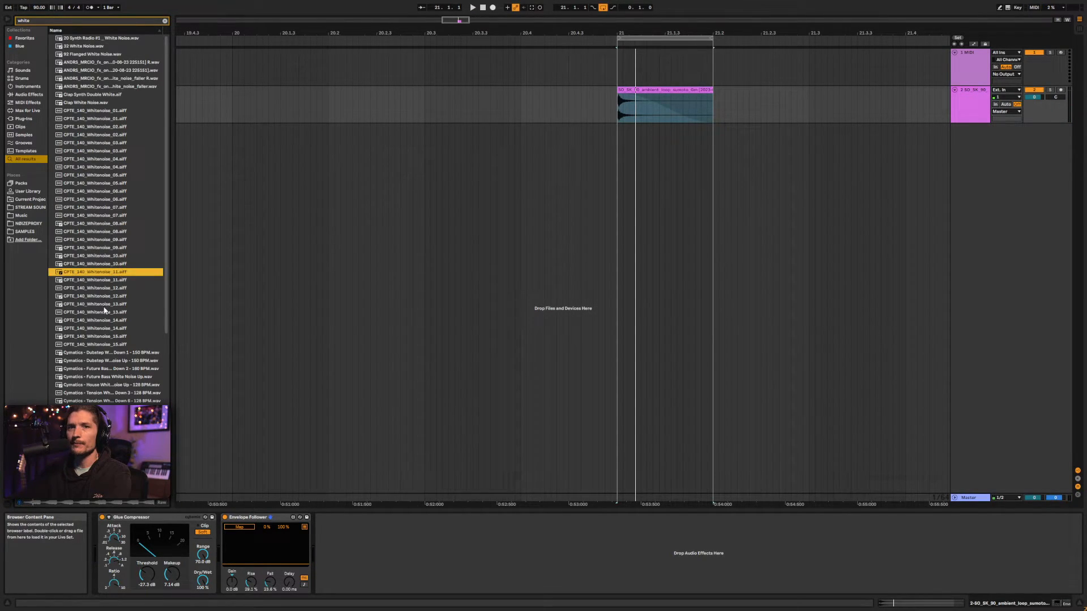
click(111, 240)
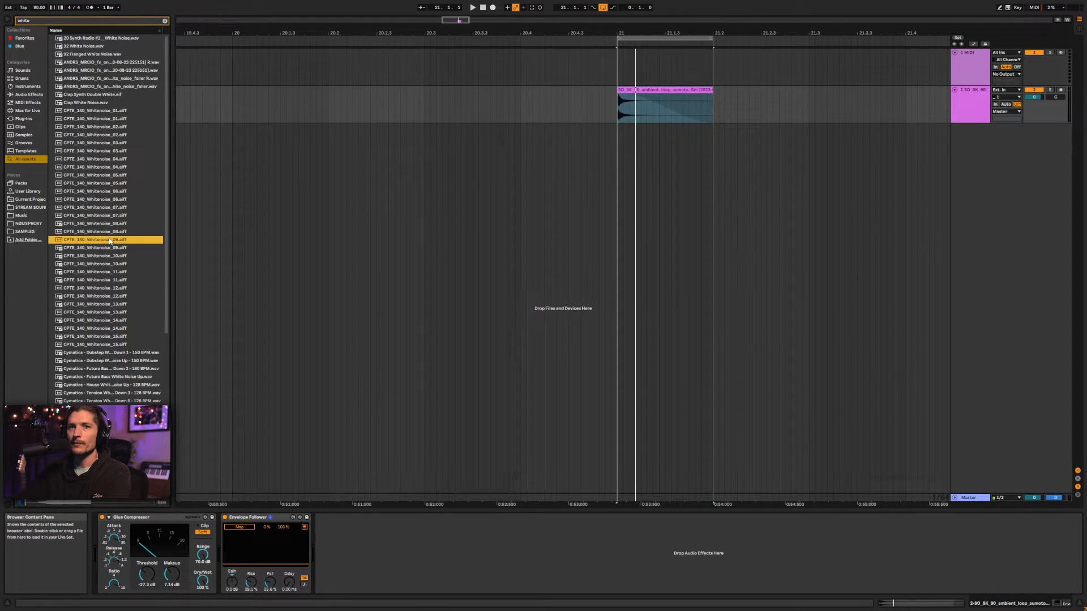
click(104, 279)
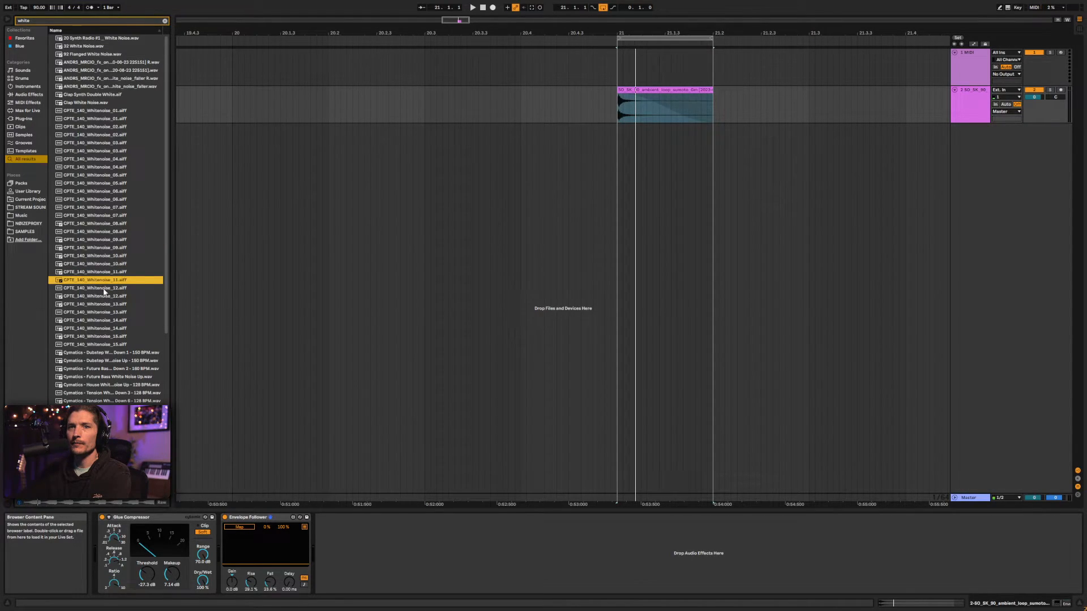
click(104, 288)
click(100, 312)
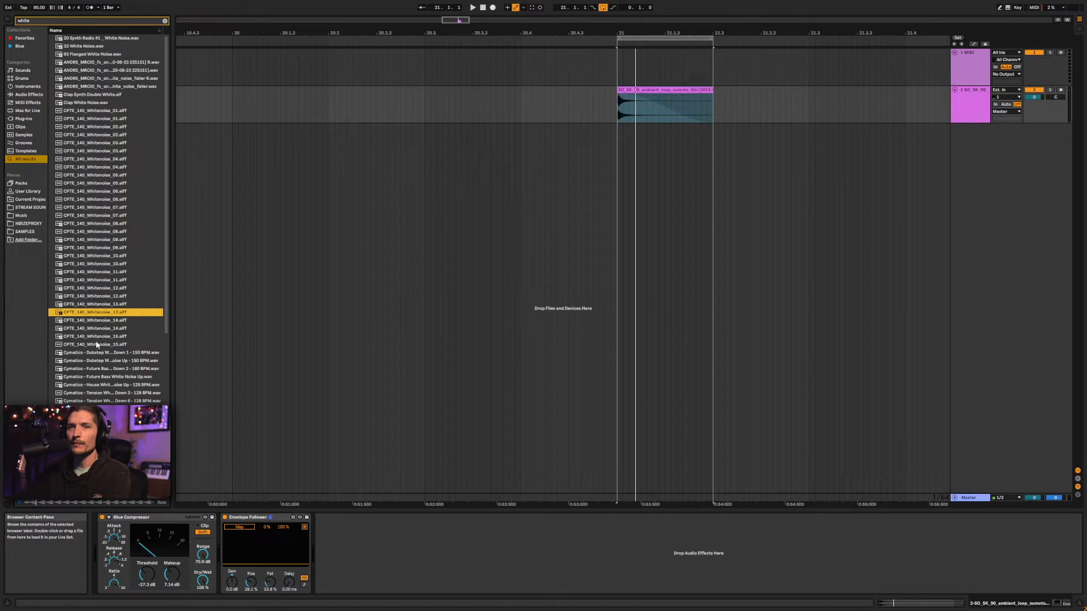
key(Down)
click(107, 266)
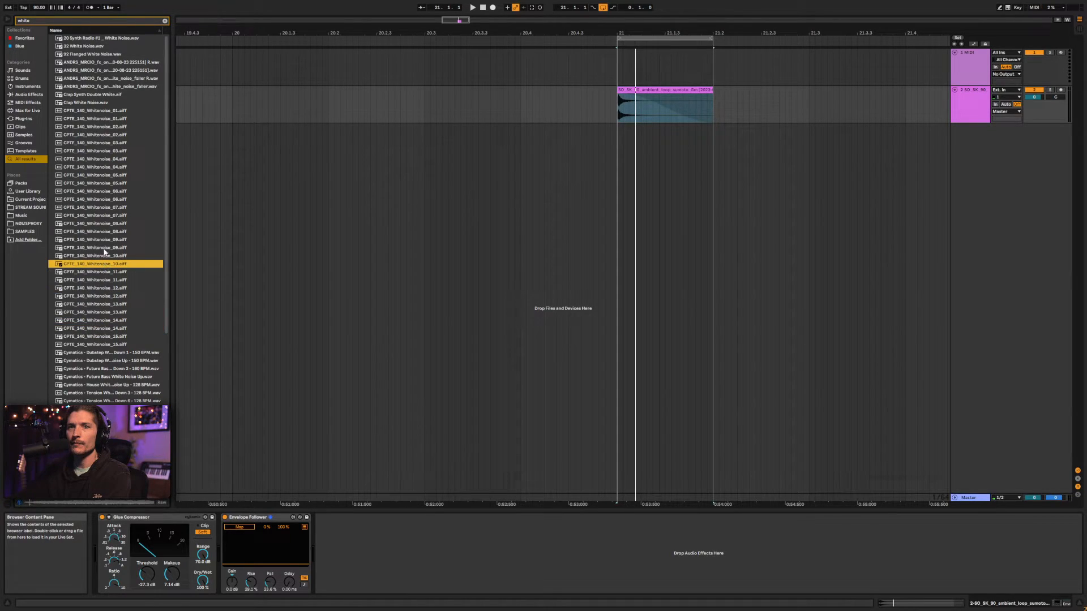
click(106, 241)
click(107, 184)
click(112, 152)
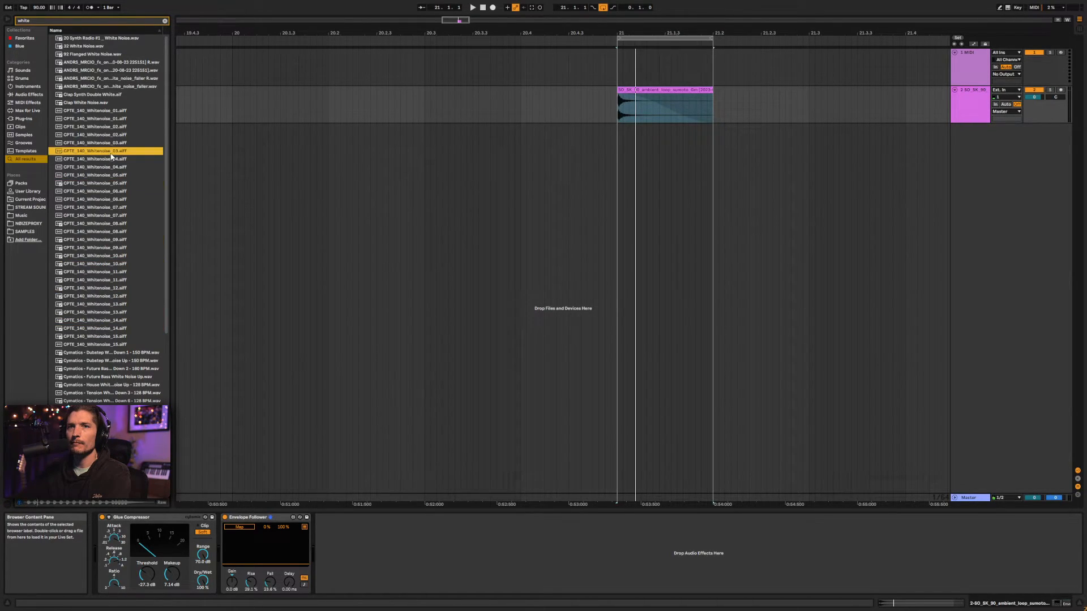
click(112, 127)
click(107, 119)
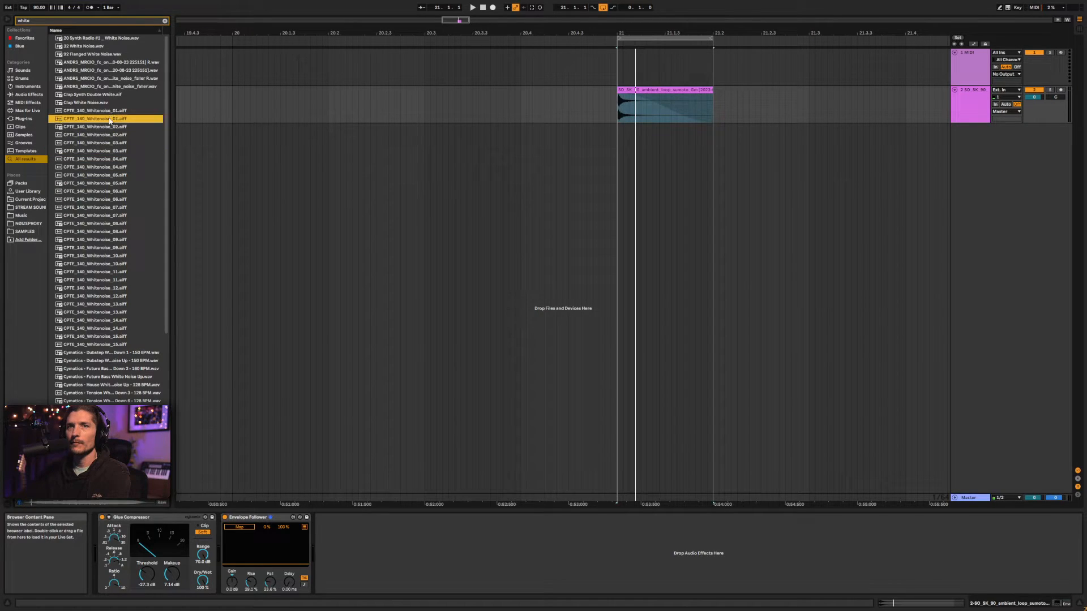
Place CPTE_140_Whitenoise_01 on a new track below the hit at 21.1.1, cut it off at 21.2.1, and play both layers
drag(105, 119, 618, 128)
key(space)
click(714, 137)
key(ctrl+e)
click(716, 136)
key(Delete)
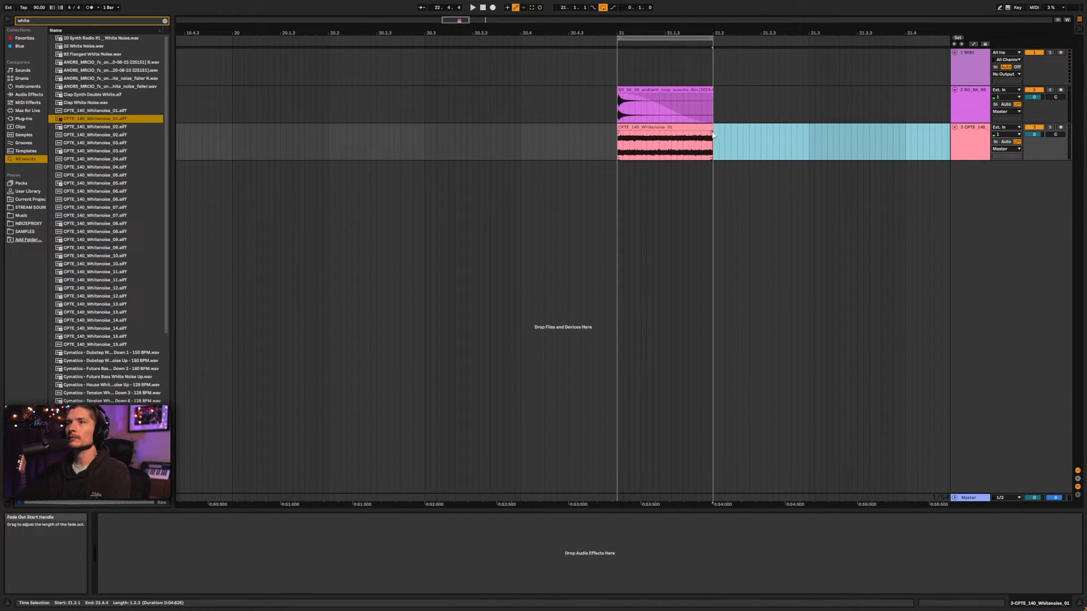
click(678, 127)
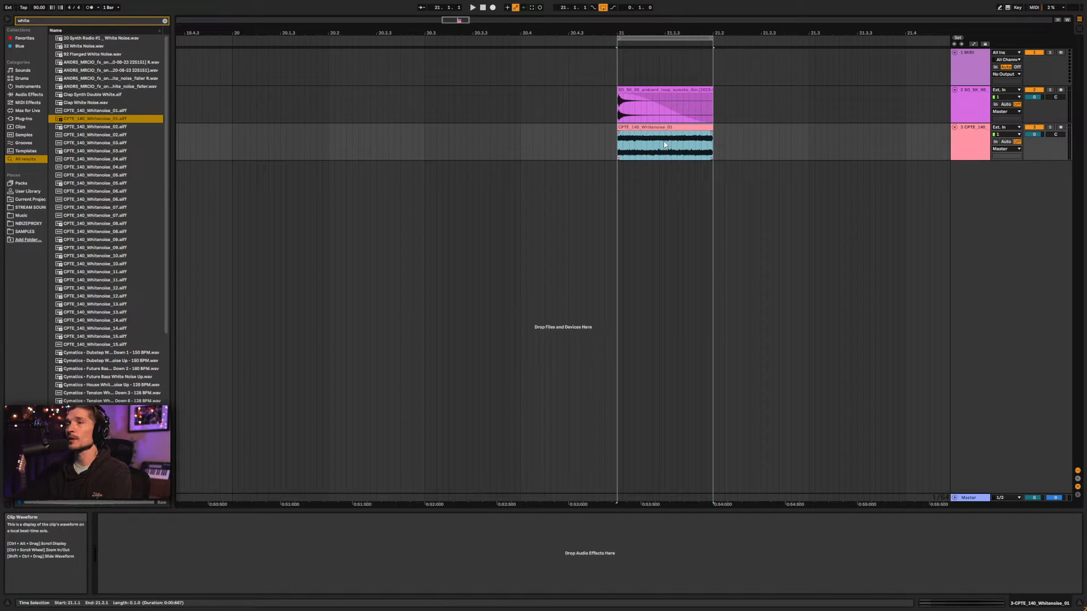
key(space)
click(618, 132)
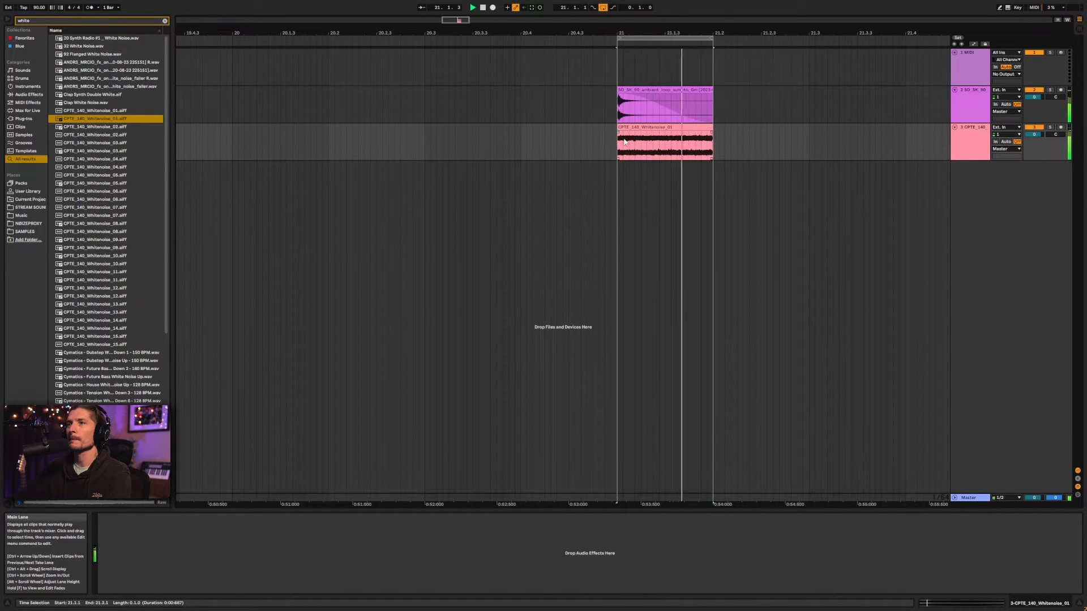
click(711, 132)
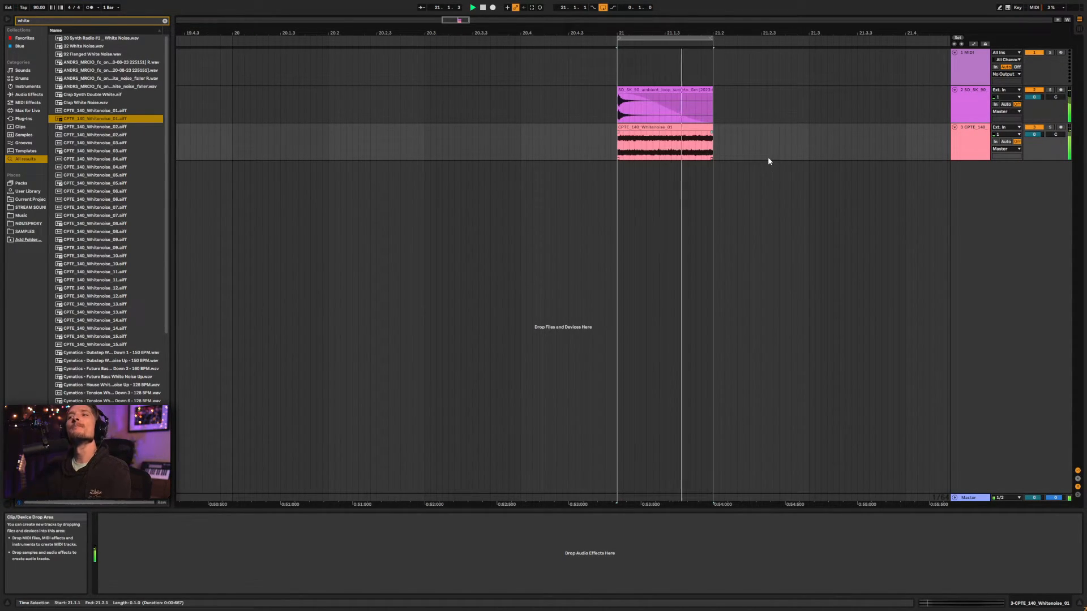
Map the Envelope Follower on the sample's track to the white noise track's volume
click(965, 94)
double_click(965, 94)
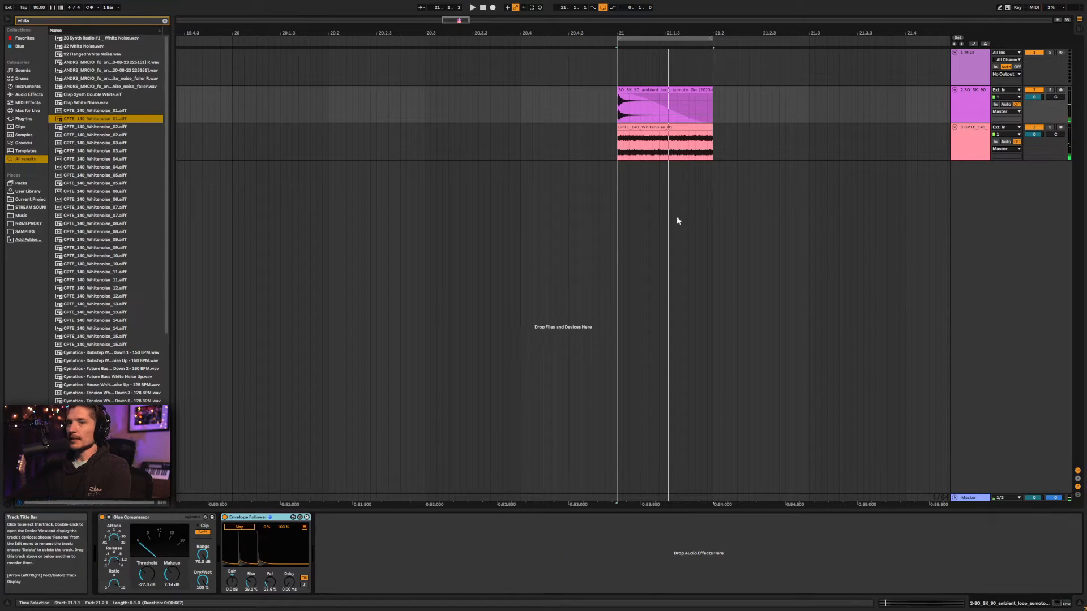
click(236, 527)
click(1034, 134)
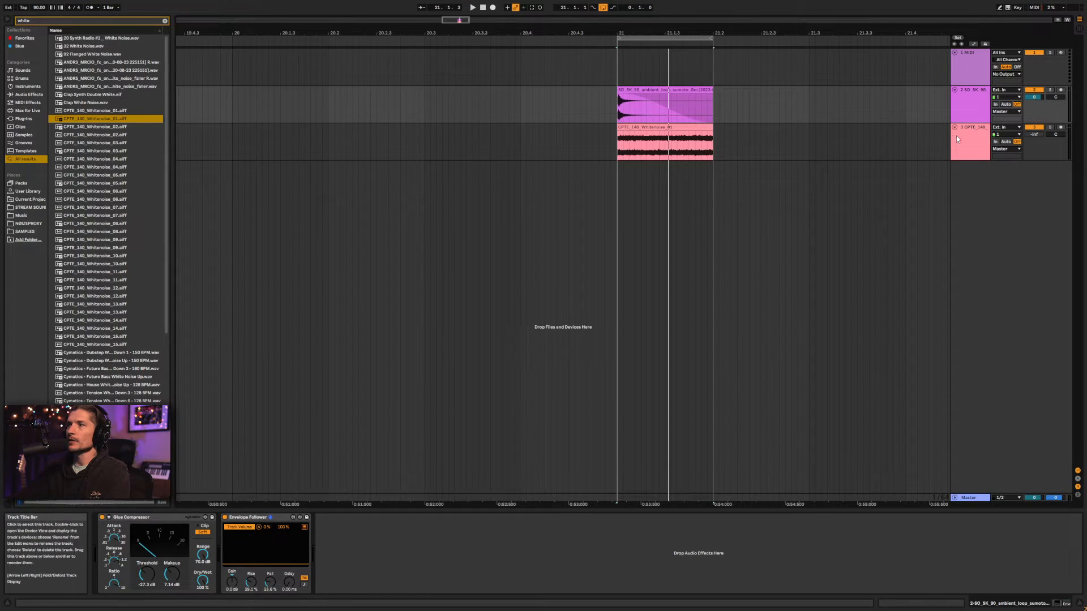
Adjust Envelope Follower's Gain, Rise and Fall while the loop plays so the noise level follows the hit
key(space)
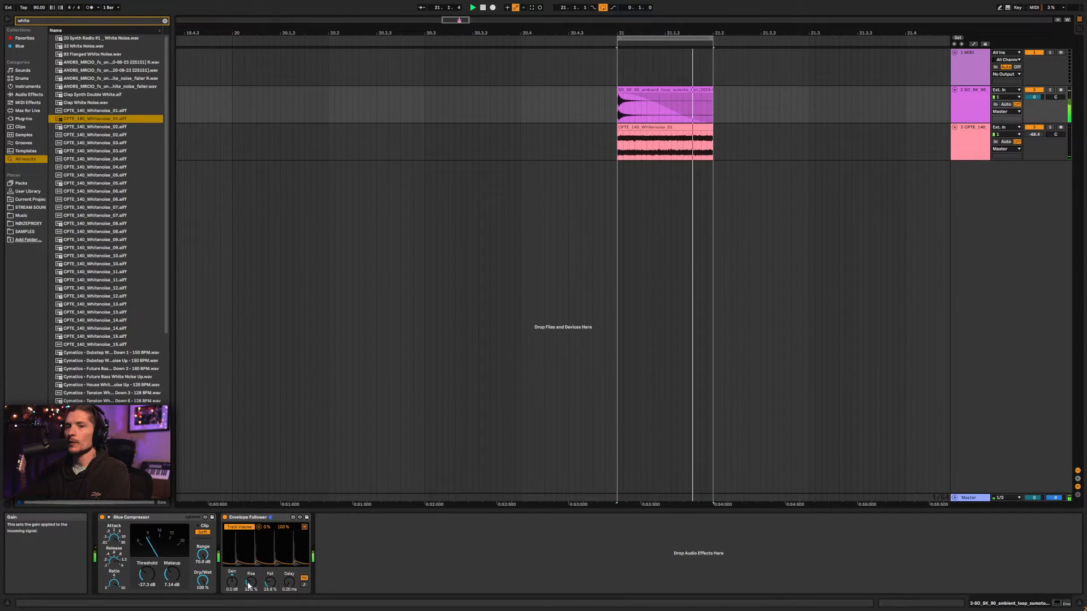
drag(251, 583, 224, 572)
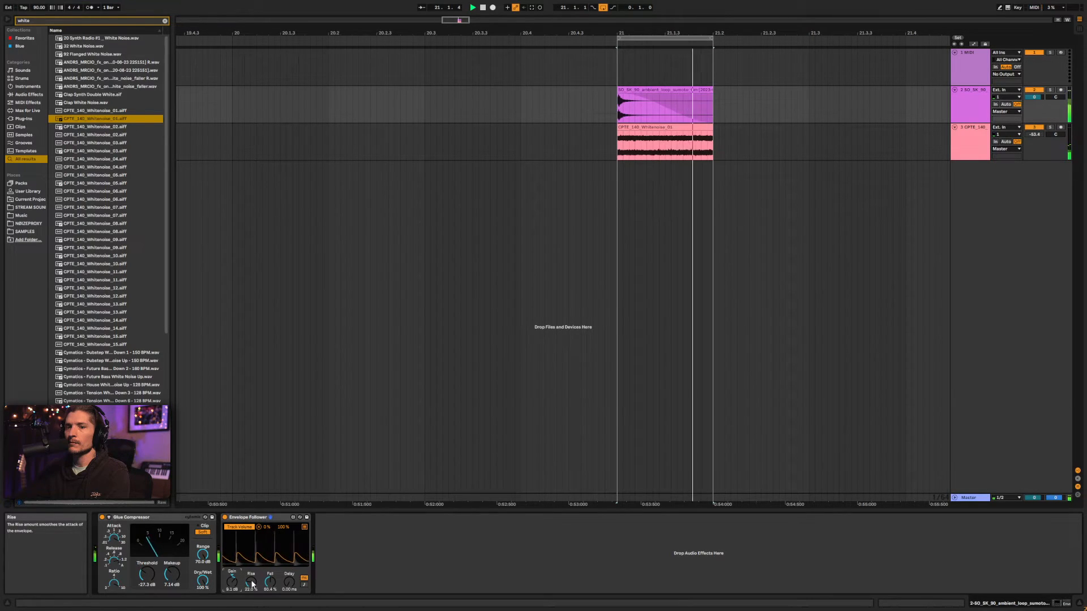
mouse_move(274, 585)
mouse_down()
mouse_move(274, 594)
mouse_move(267, 586)
mouse_up()
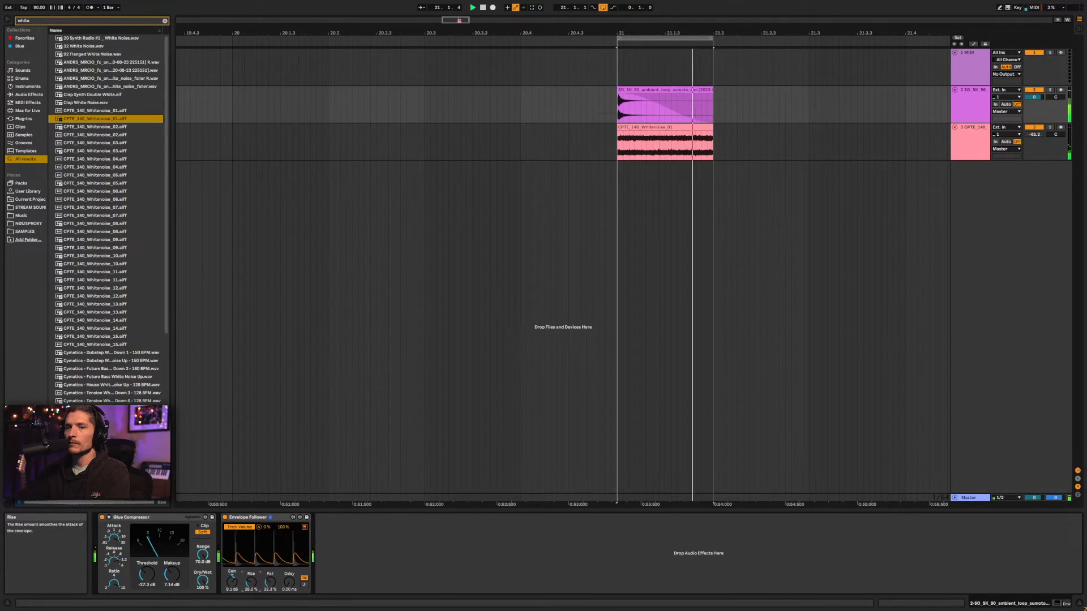
drag(251, 583, 250, 578)
drag(232, 583, 232, 578)
Open the white noise clip's settings and lower its pitch while the loop plays
double_click(643, 125)
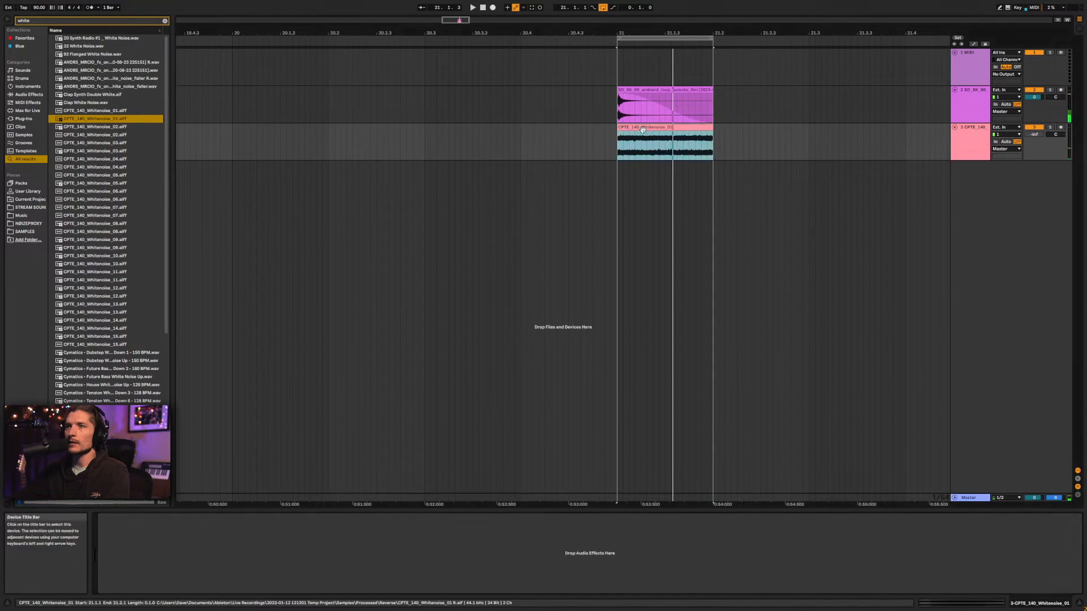
key(space)
key(Down)
key(Down)
key(Down)
key(Down)
key(Down)
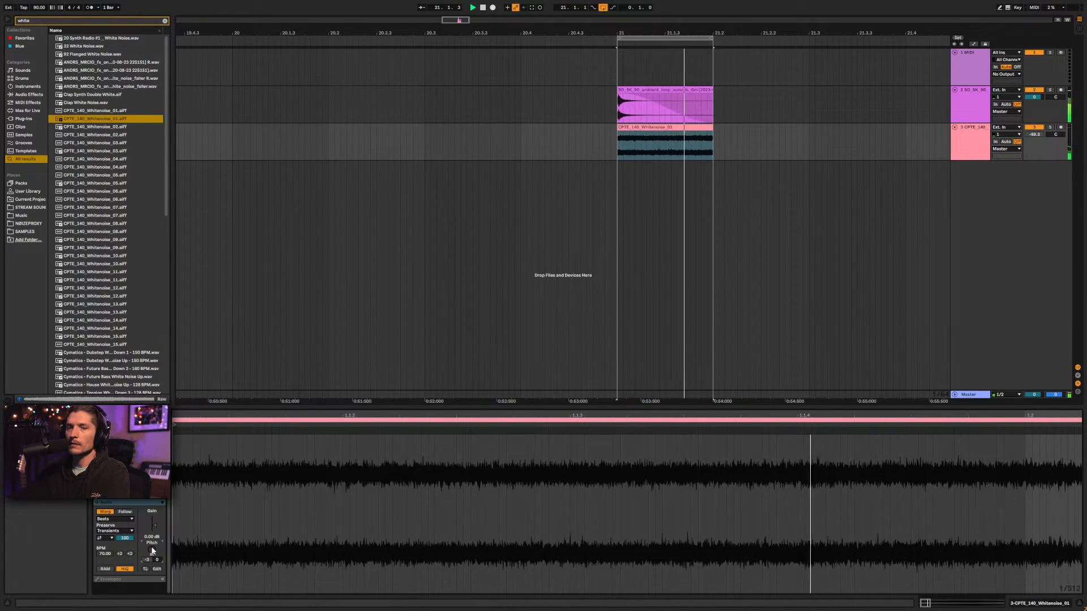
Increase the Gain of the Envelope Follower on the sample's track to make the noise layer louder
click(968, 136)
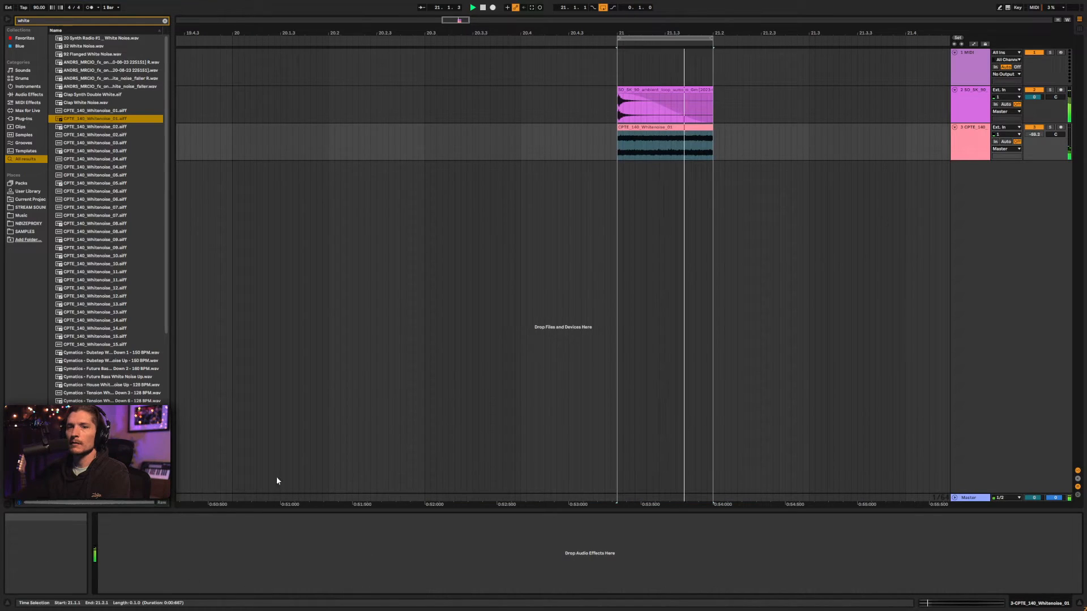
click(914, 87)
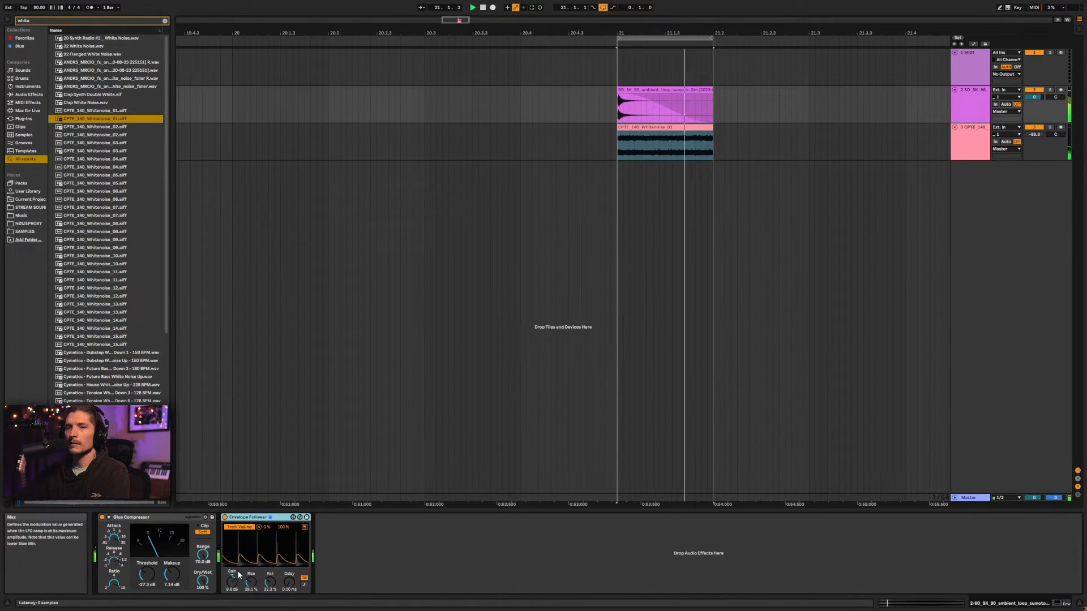
drag(234, 585, 233, 579)
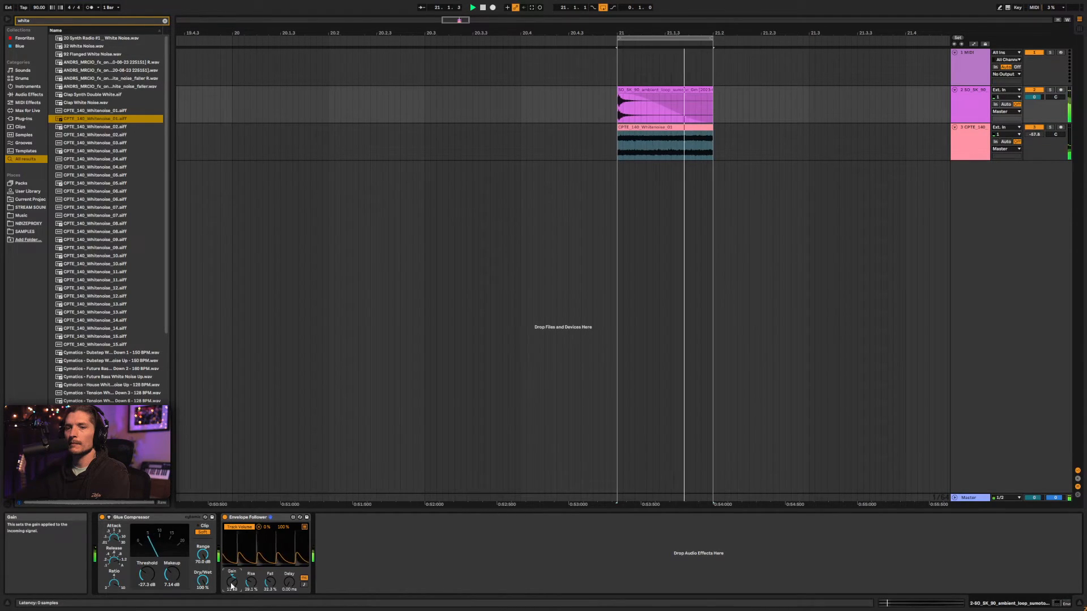
Solo the sample and white noise tracks and record them from 21.1.1 to 21.2.1 onto a new audio track set to Resampling
click(971, 139)
key(s)
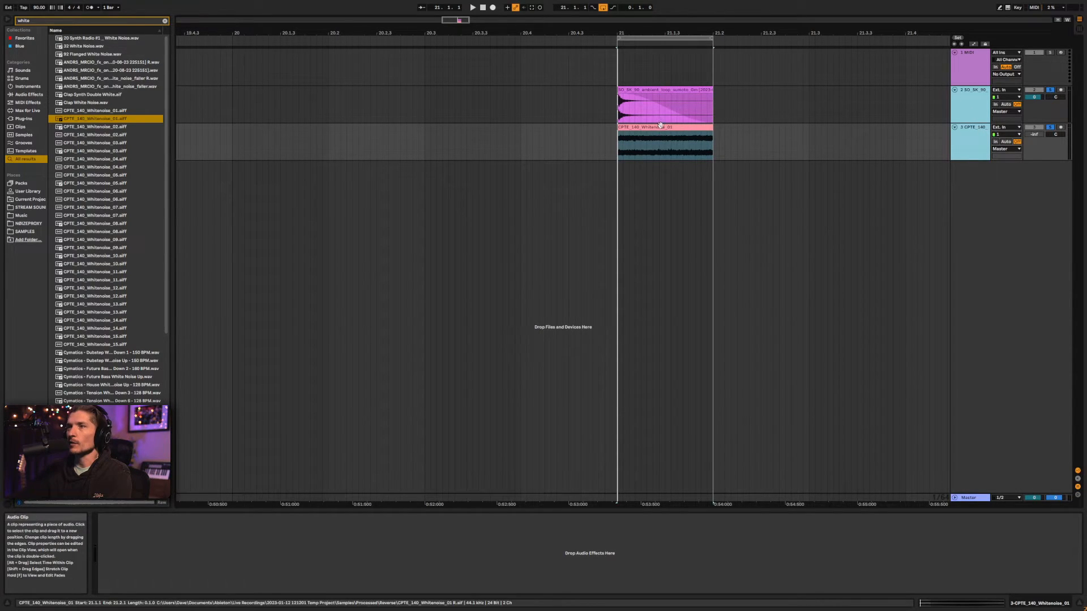
click(981, 137)
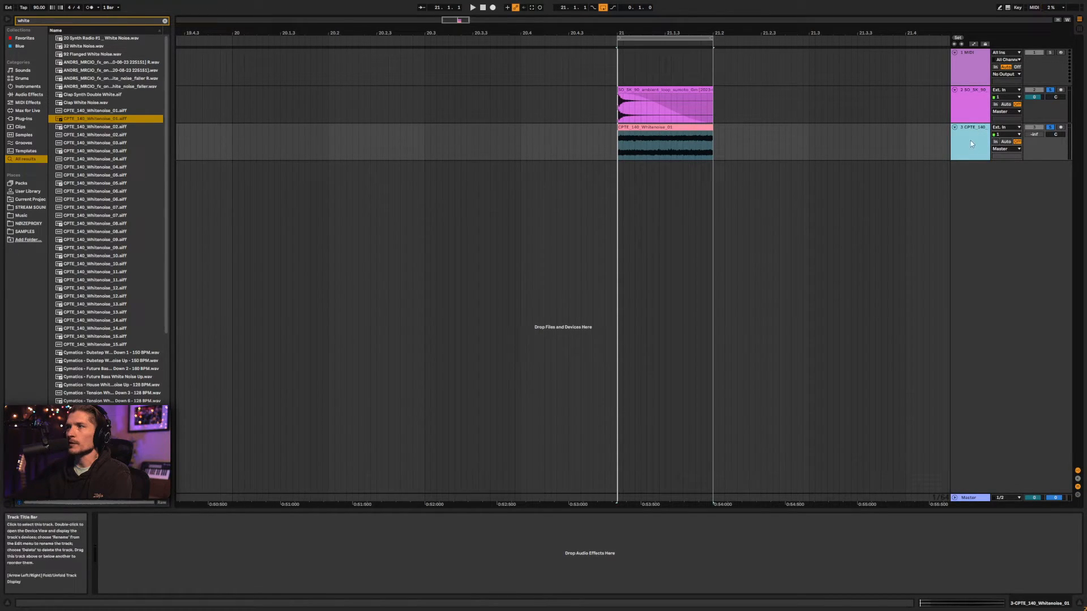
key(ctrl+t)
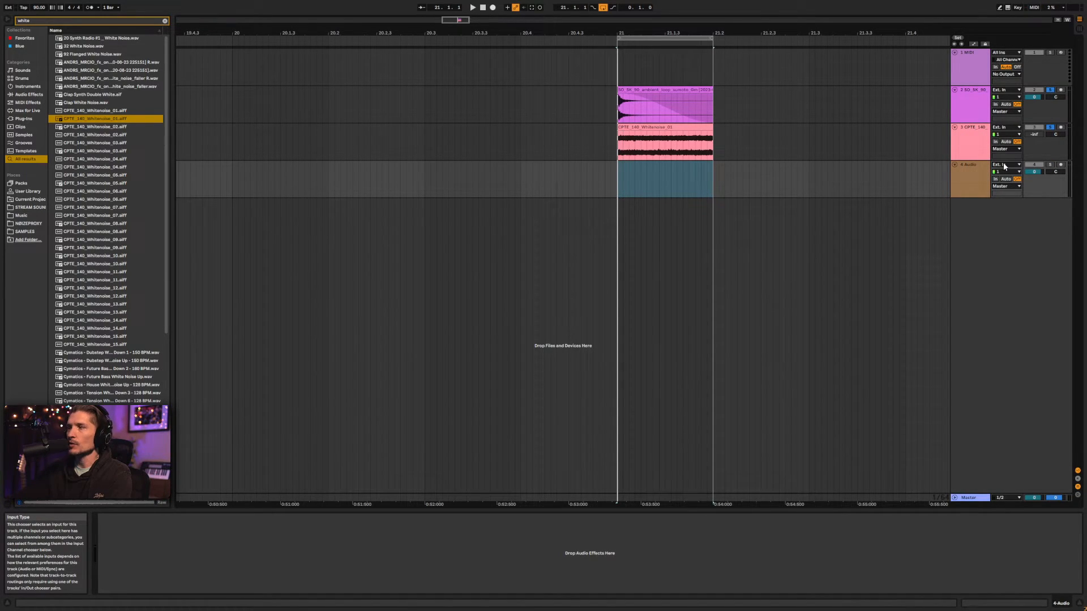
click(1004, 166)
click(1005, 186)
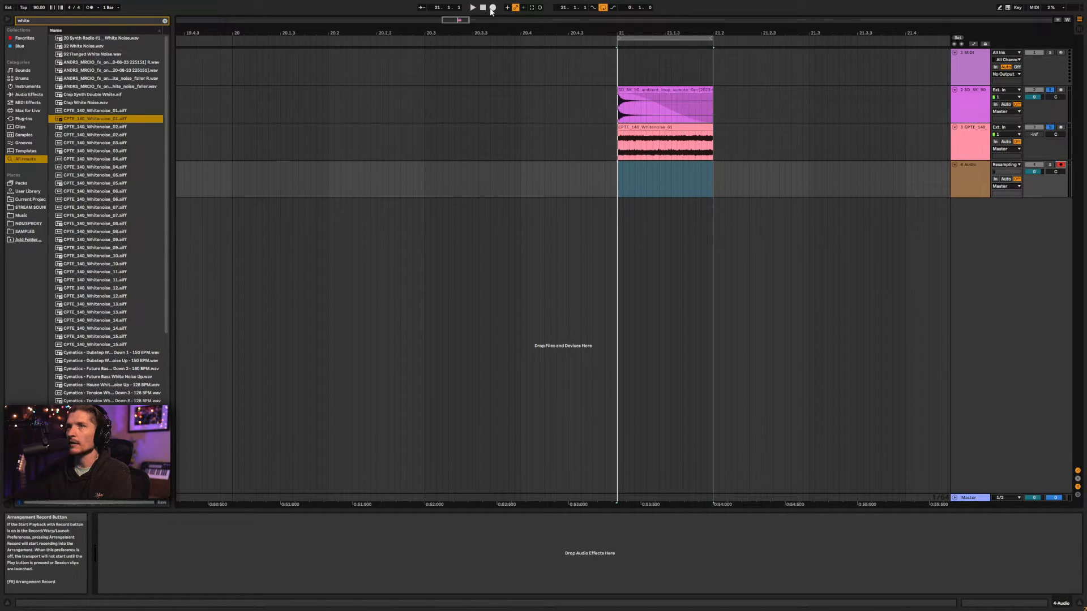
click(493, 7)
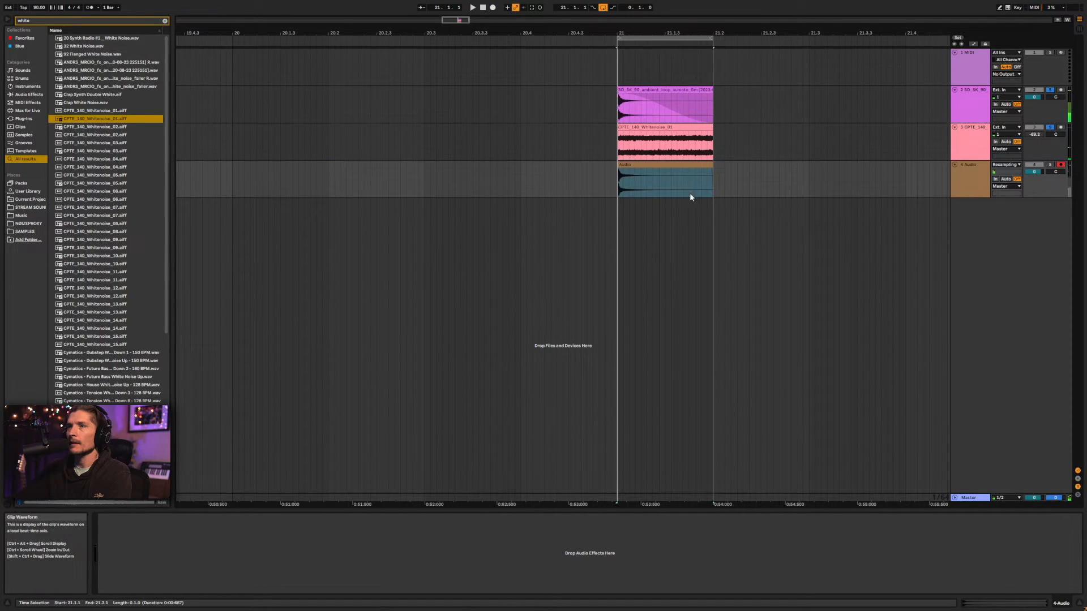
Add a long fade-out to the resampled clip, starting just before 21.1.2 and ending at 21.2.1
scroll(637, 172, up, 3)
scroll(638, 172, up, 2)
click(637, 176)
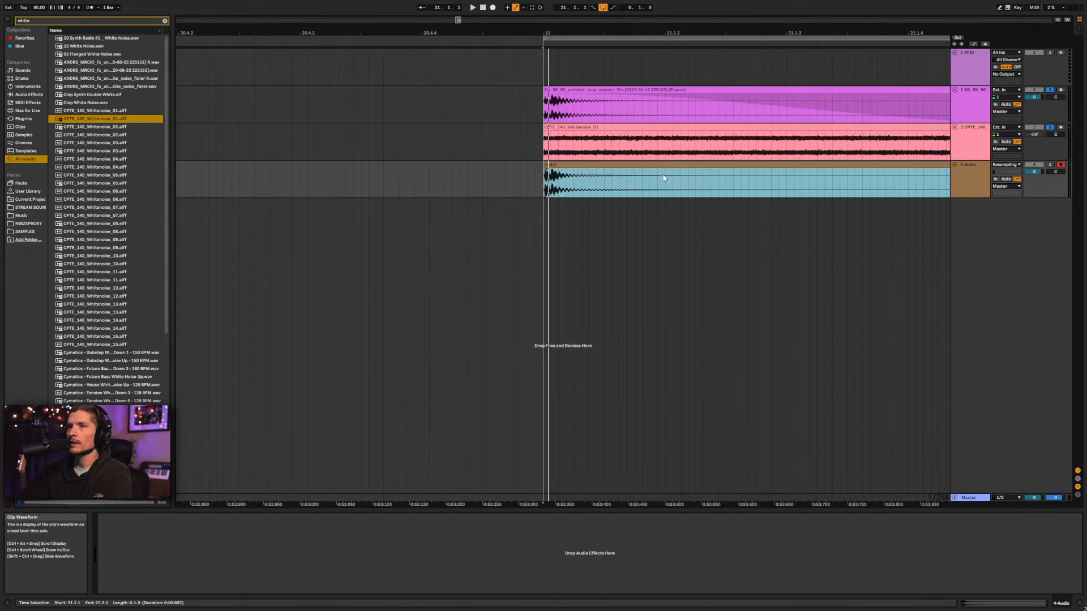
scroll(668, 176, down, 2)
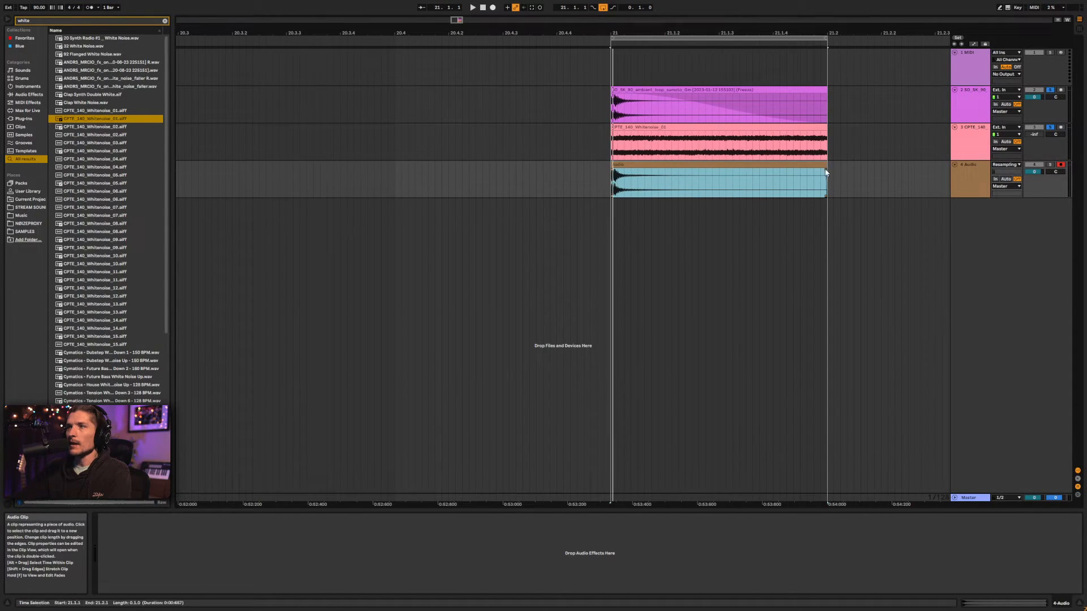
drag(825, 168, 665, 171)
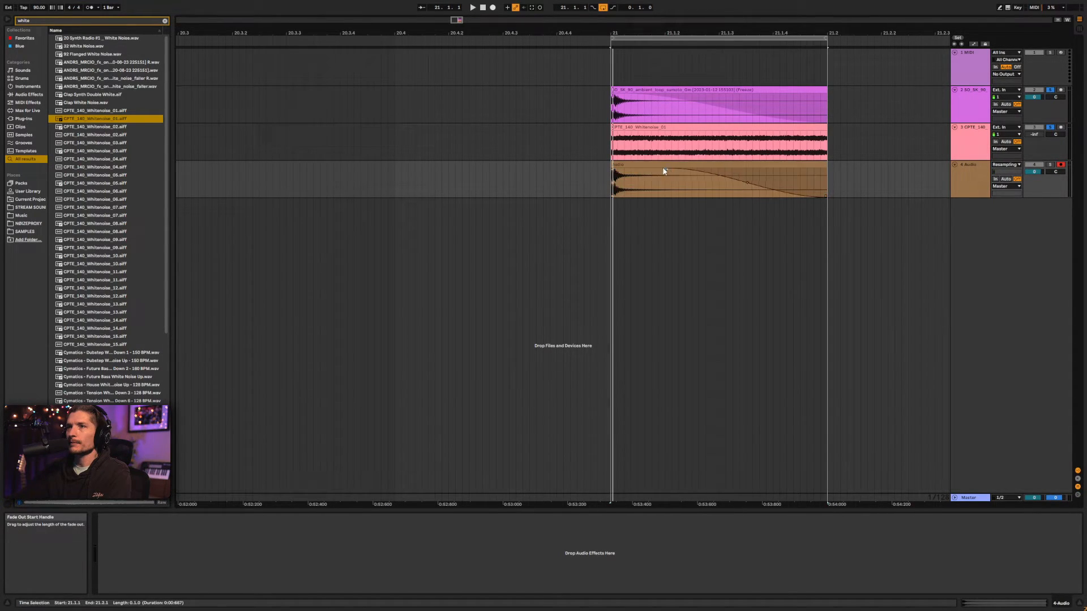
Delete the original sample and white noise tracks, and play the remaining resampled clip on its own
click(617, 165)
click(973, 99)
shift+click(969, 132)
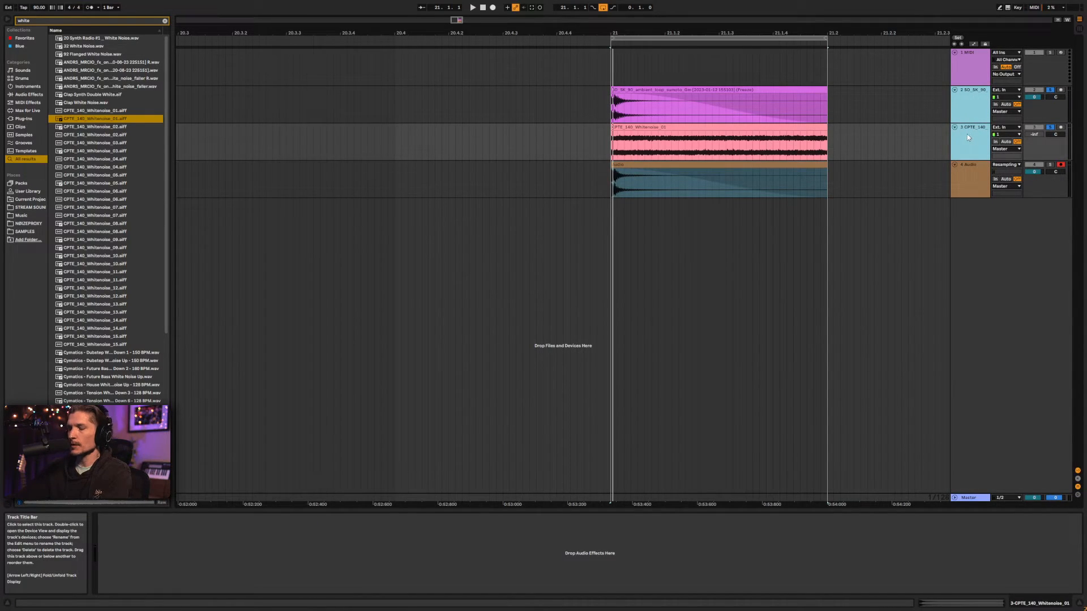
key(Delete)
click(700, 92)
key(space)
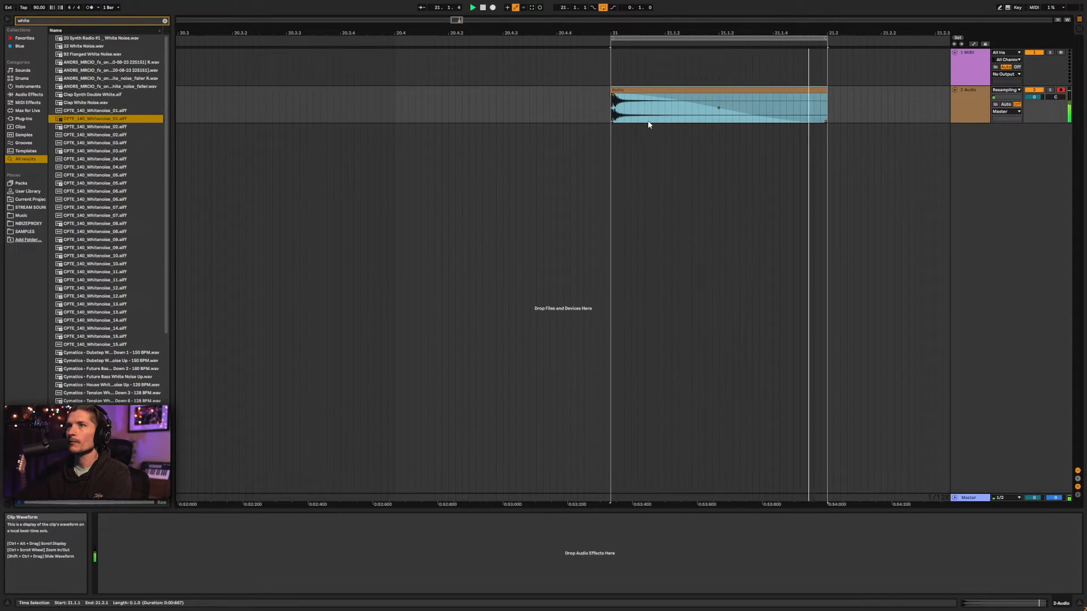
scroll(628, 103, up, 4)
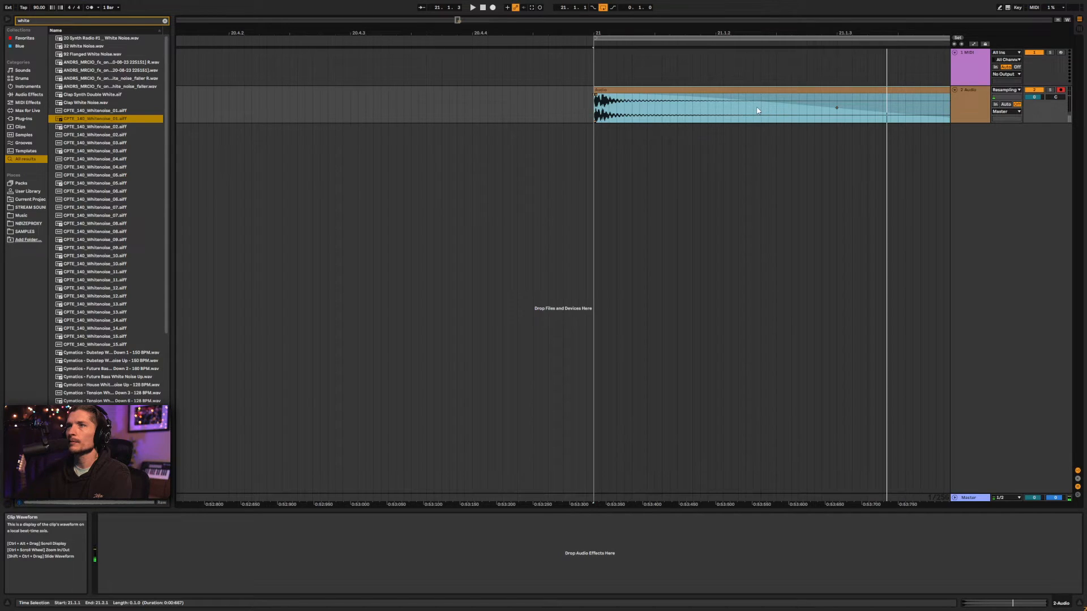
scroll(758, 110, down, 5)
scroll(749, 106, up, 5)
scroll(751, 104, down, 3)
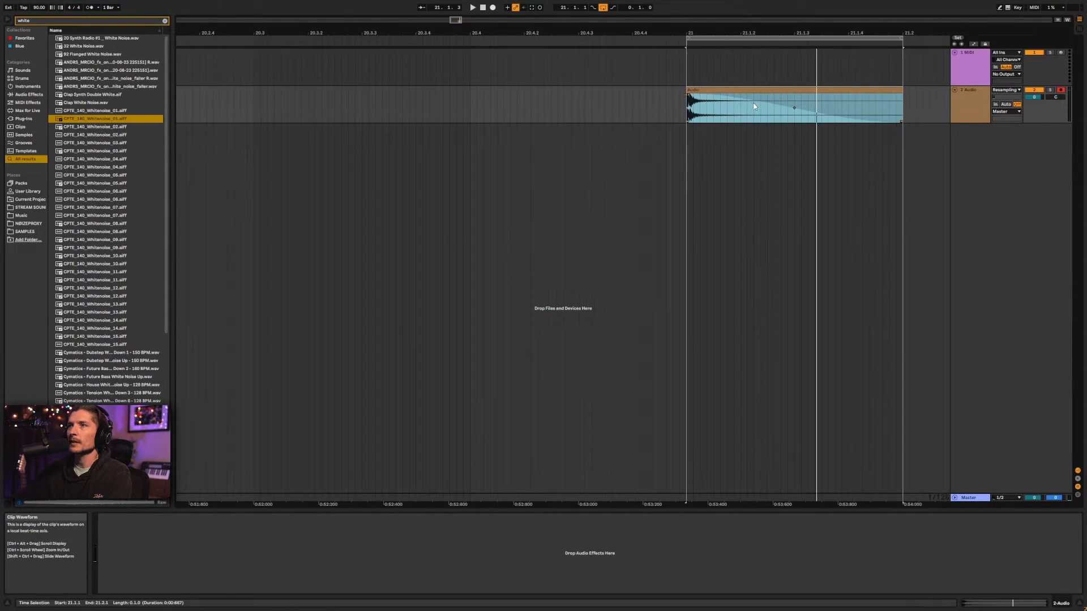
scroll(749, 105, right, 2)
scroll(748, 106, right, 1)
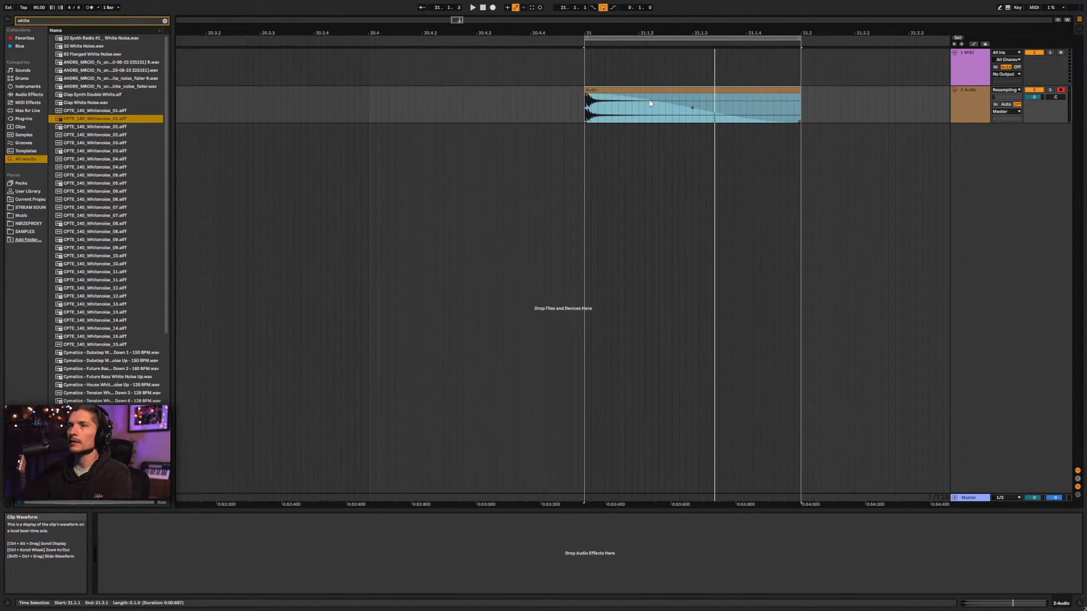
scroll(650, 104, up, 3)
scroll(649, 103, right, 2)
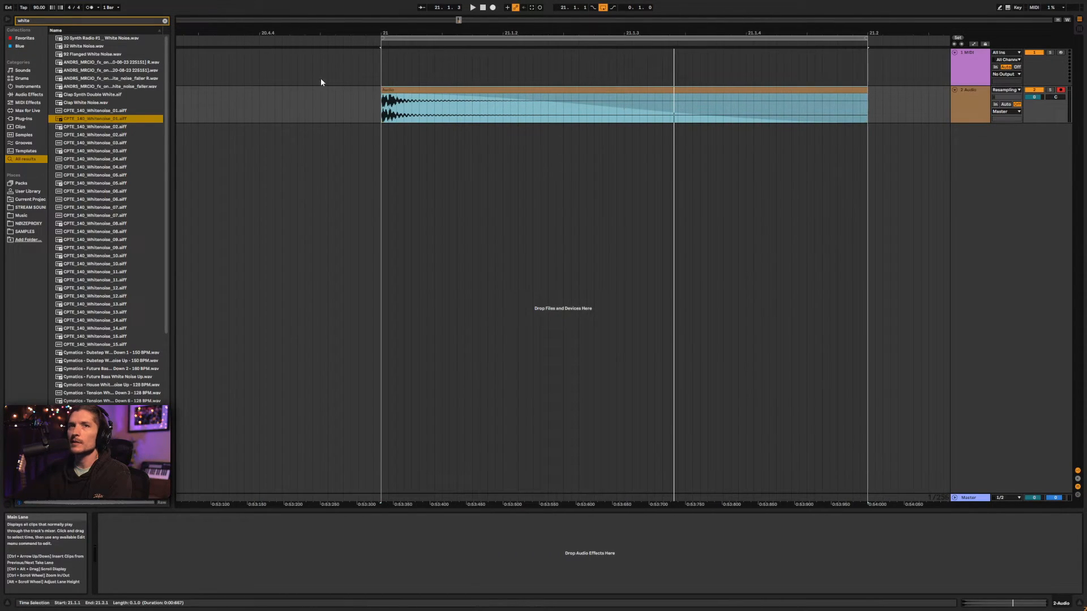
Add EQ Eight to the resampled audio track, start playback and expand the EQ's frequency display
key(ctrl+f)
text(eq)
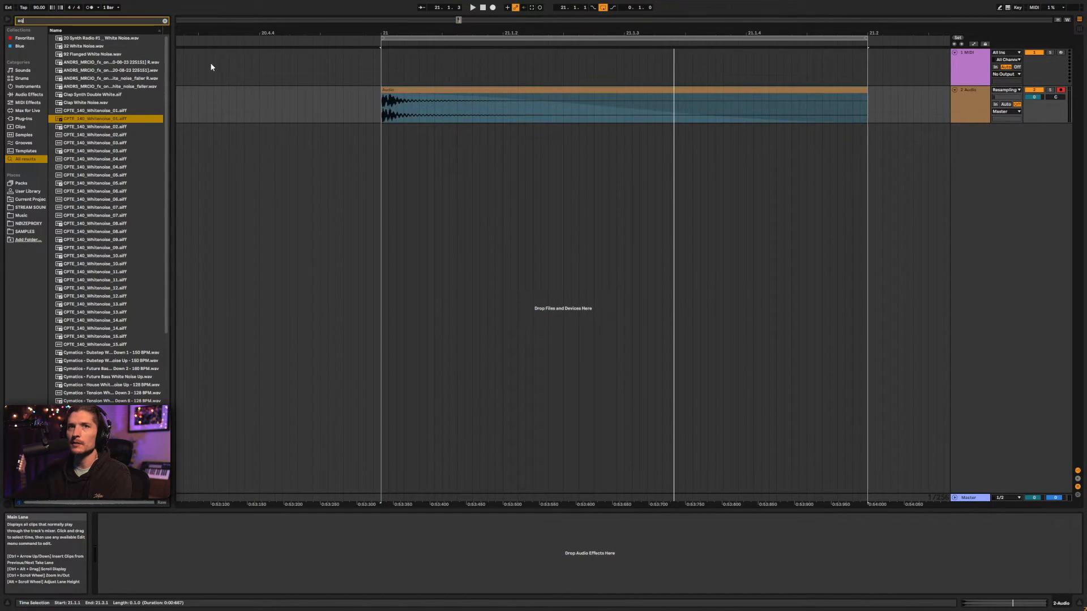
drag(302, 76, 452, 112)
key(space)
click(109, 517)
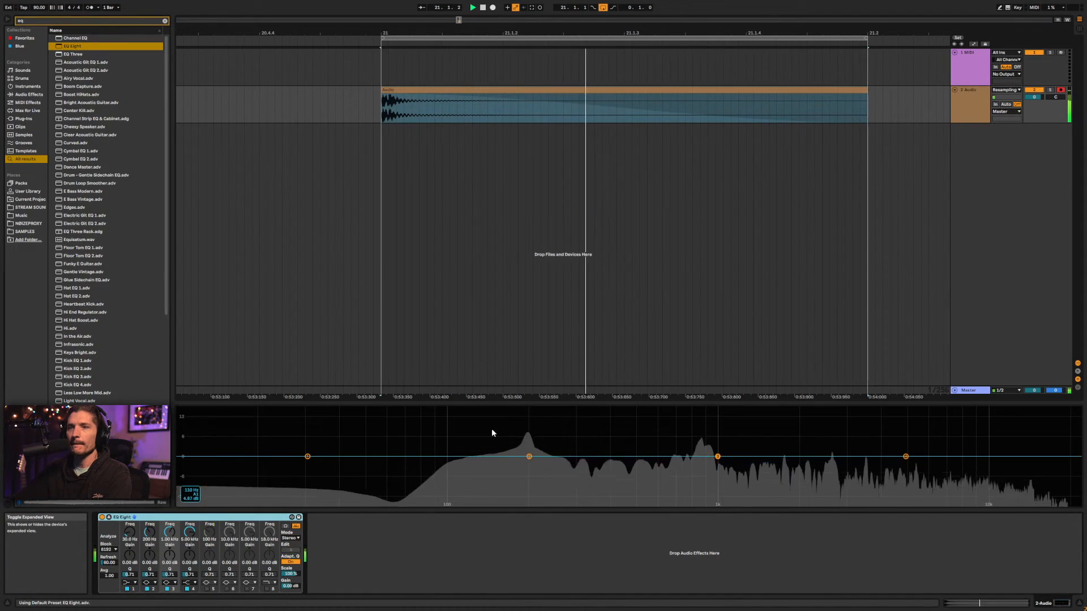
Boost EQ Eight's third band by 15 dB around 860 Hz, with the other bands disabled and Q at 18
drag(716, 458, 701, 409)
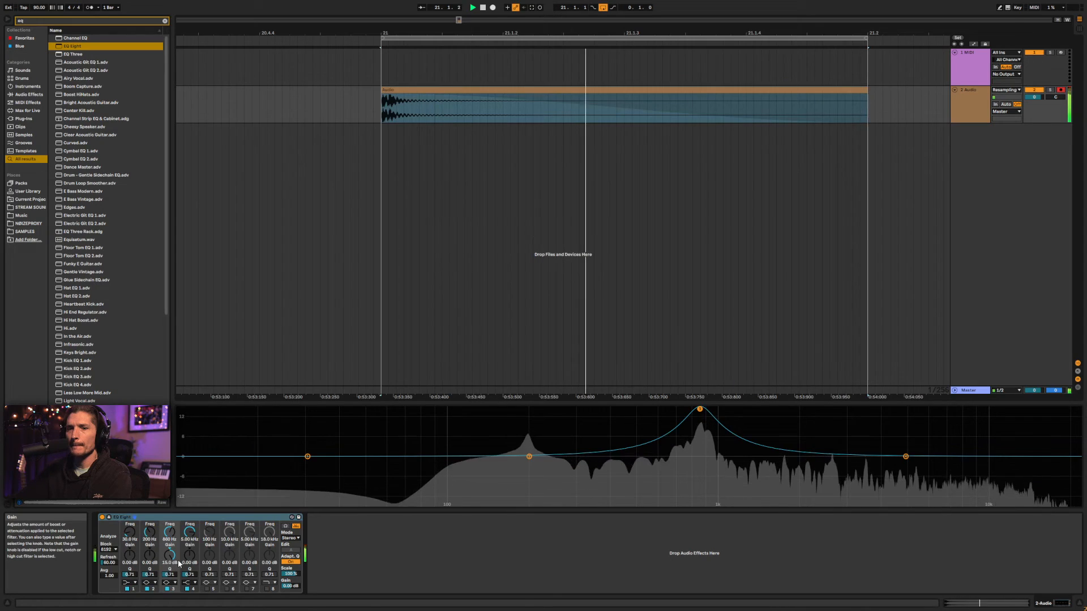
click(185, 590)
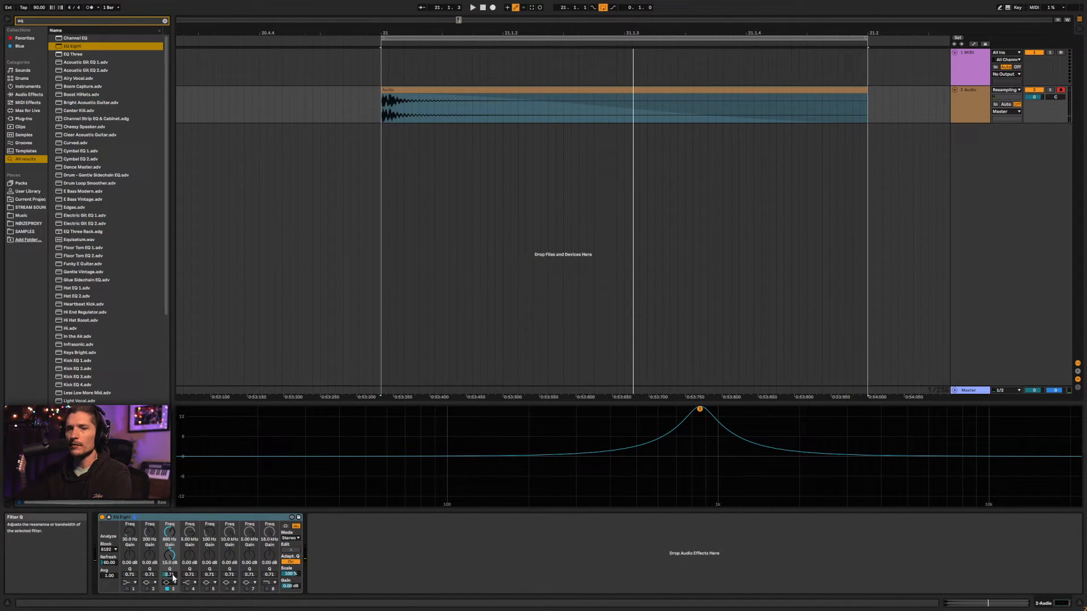
drag(169, 574, 169, 524)
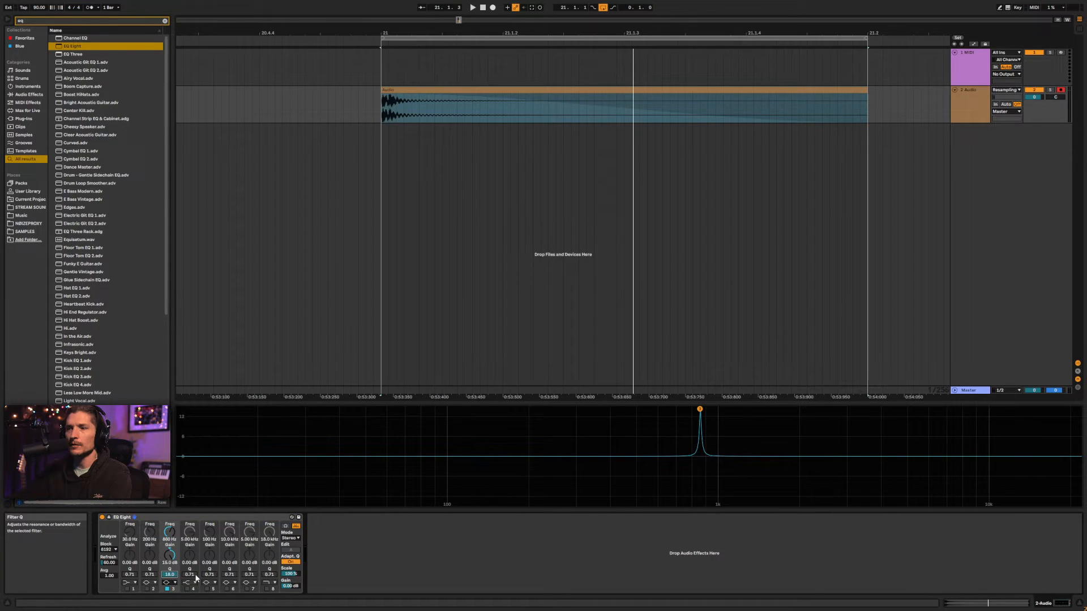
key(space)
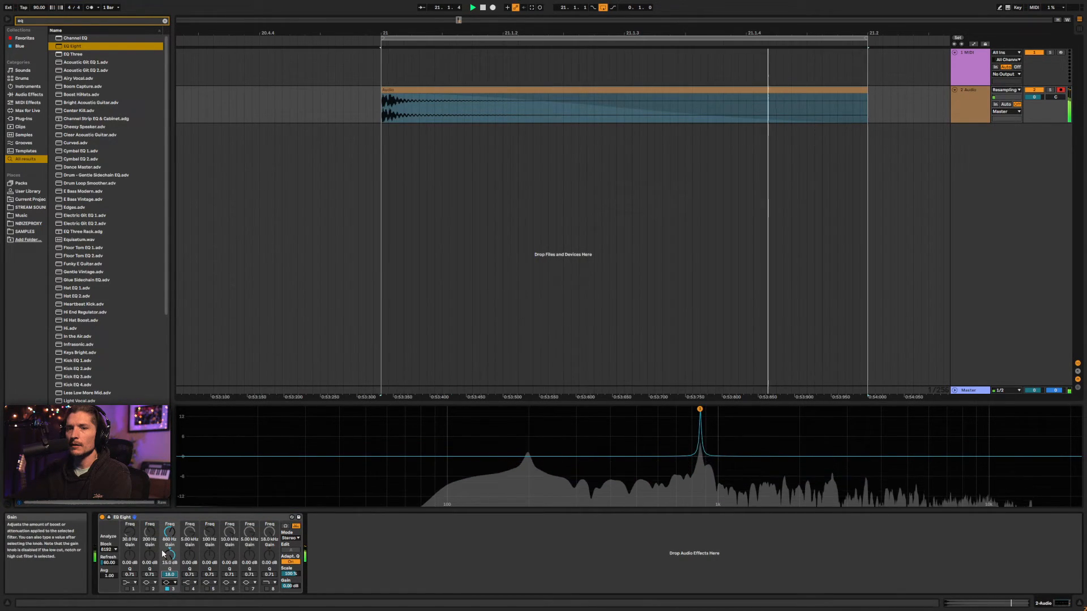
Tune the third EQ band to about 892 Hz, cut it by about 12 dB and widen its Q to about 3.9
drag(169, 532, 169, 538)
drag(701, 412, 704, 413)
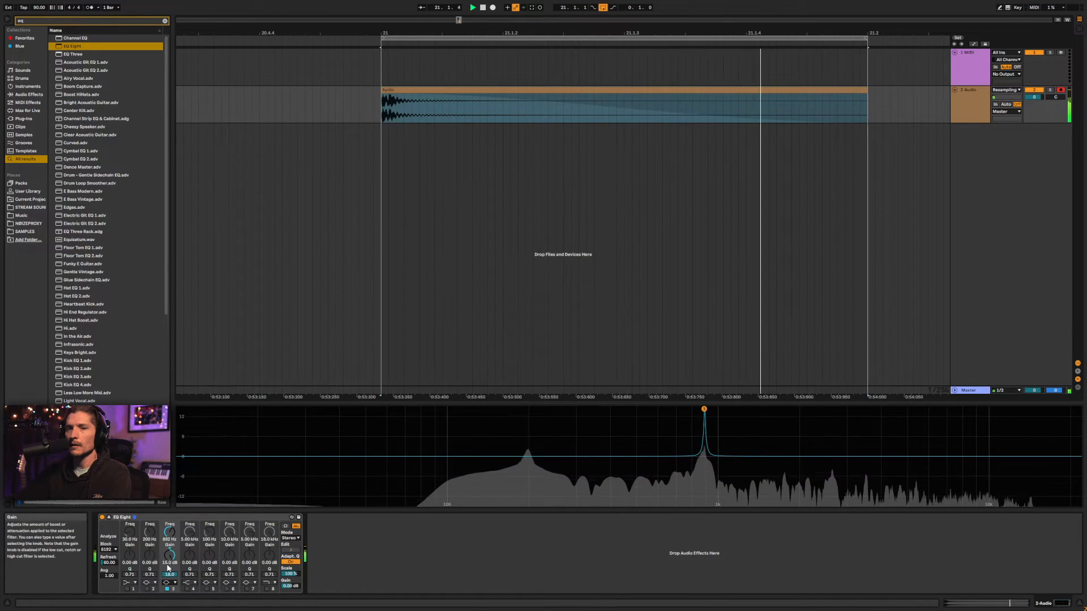
drag(167, 568, 167, 608)
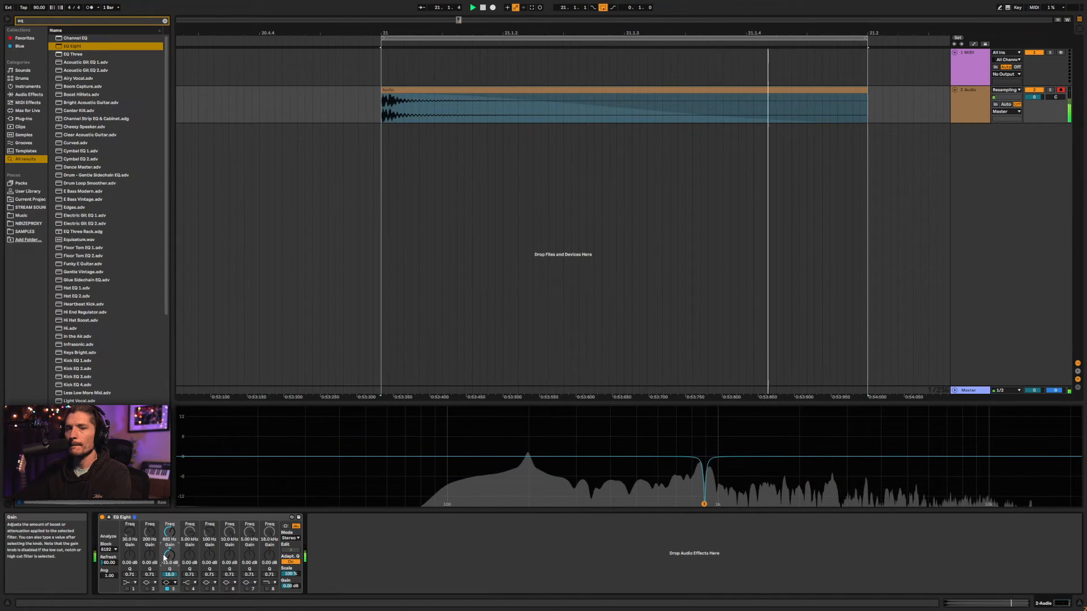
drag(172, 577, 170, 546)
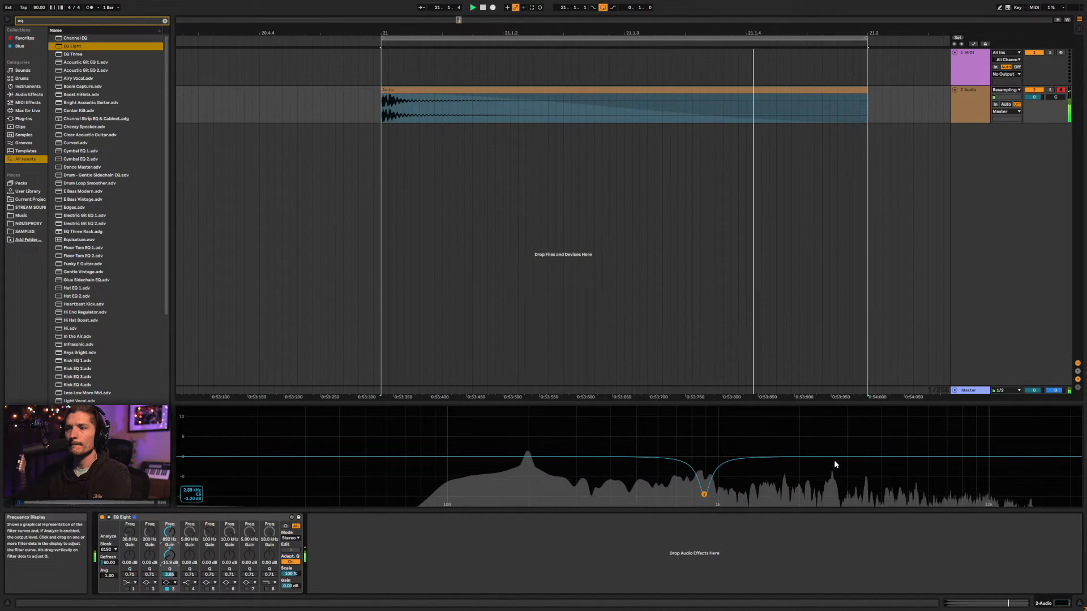
Enable EQ bands 4 and 5, set band 5 to a slight boost near 2.44 kHz, and collapse the expanded display
click(188, 589)
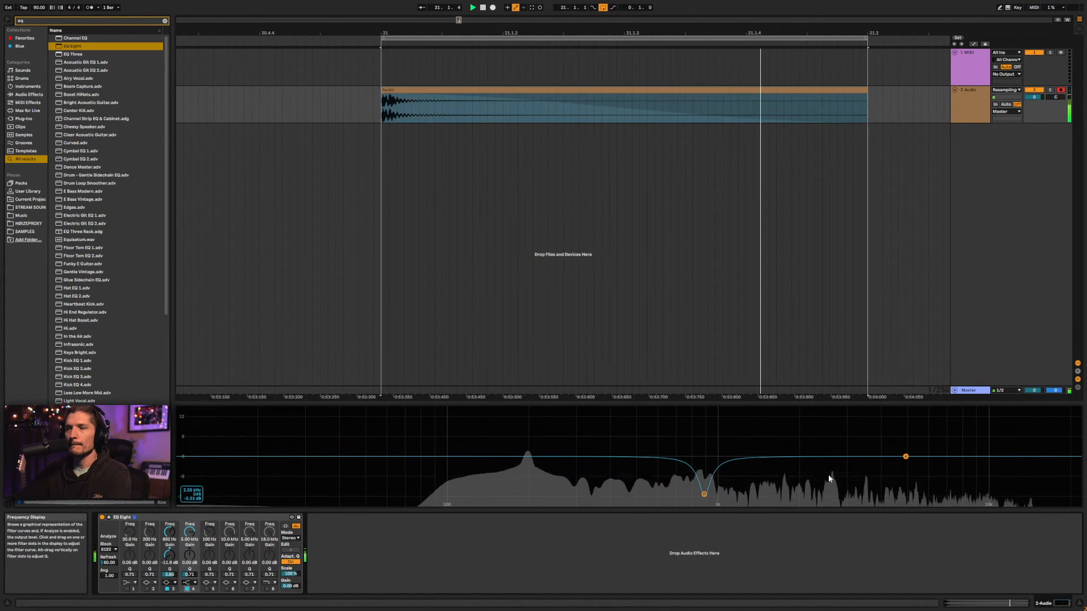
click(208, 589)
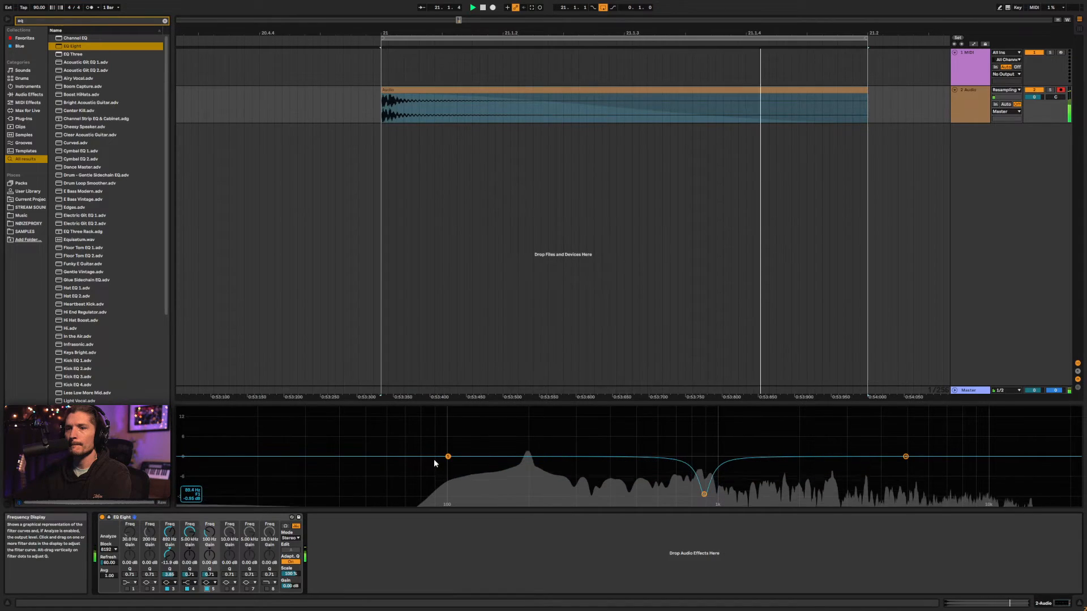
drag(448, 456, 821, 454)
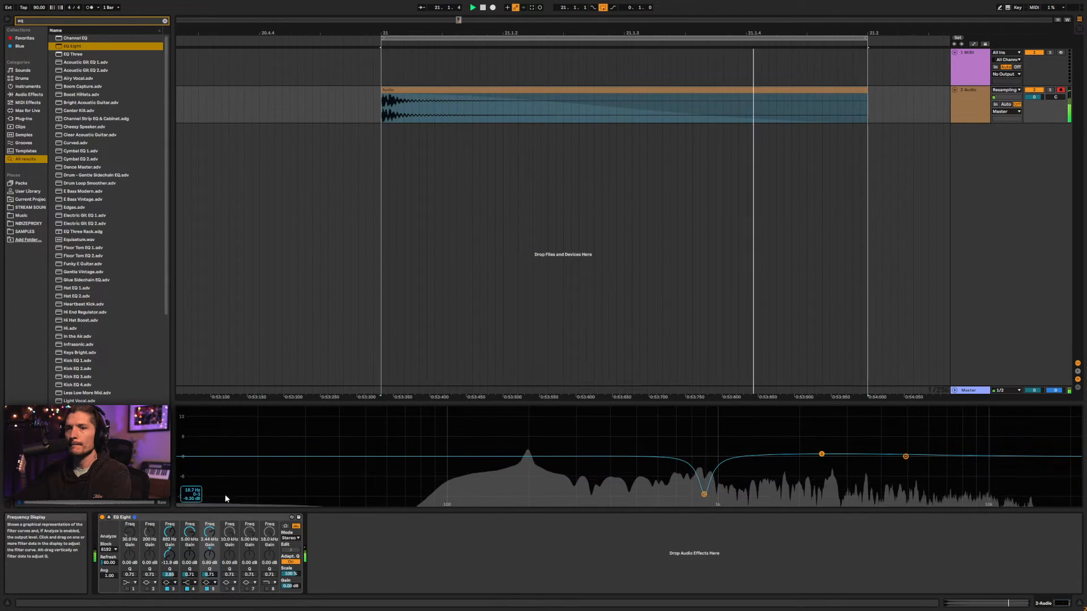
click(109, 517)
key(space)
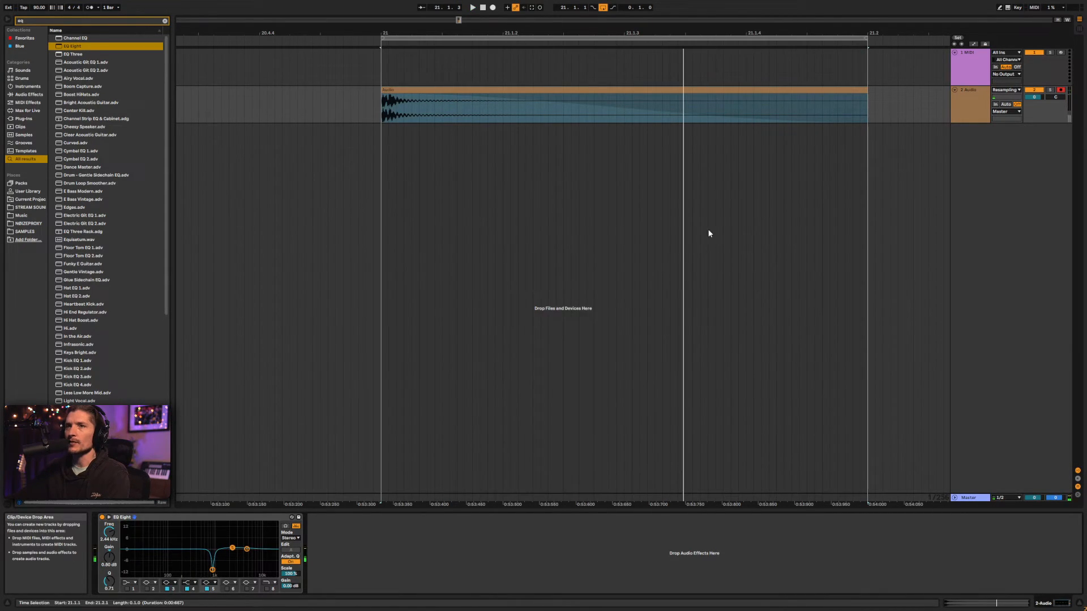
Freeze and flatten the resampled audio track to print the EQ into its clip
scroll(746, 137, down, 3)
scroll(746, 137, down, 2)
scroll(749, 136, up, 2)
click(976, 99)
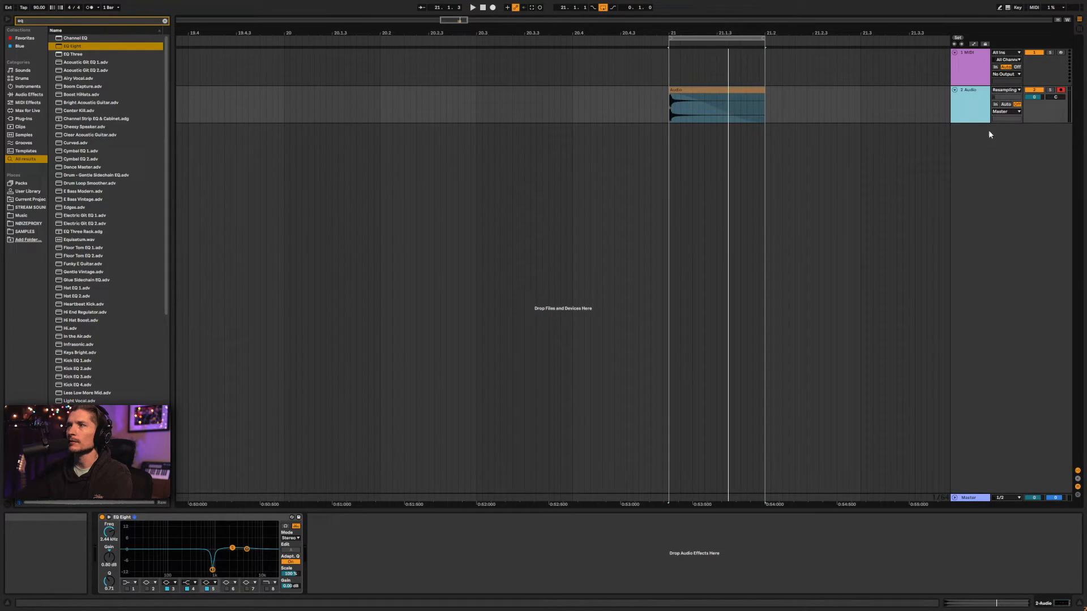
click(989, 135)
right_click(975, 92)
click(993, 145)
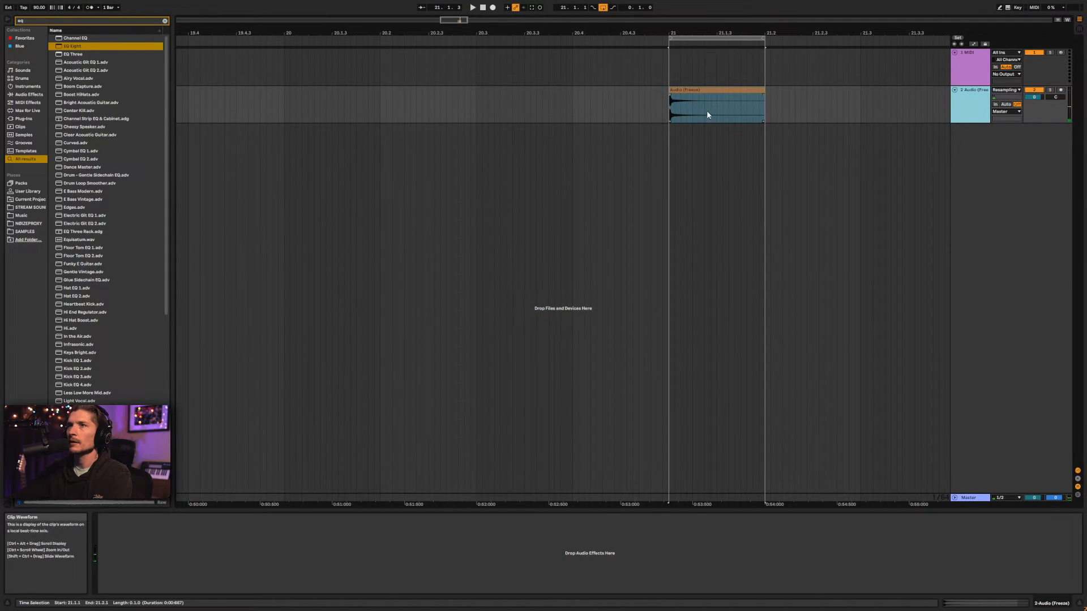
Play back the flattened clip and check how it sounds
click(694, 91)
key(space)
scroll(664, 104, up, 4)
scroll(761, 111, down, 2)
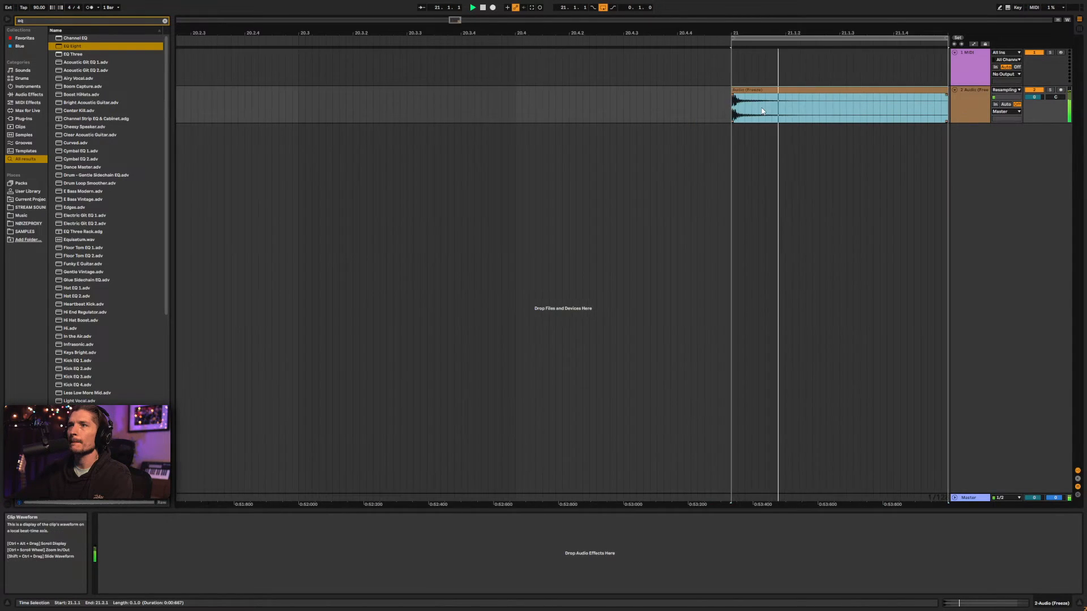
scroll(762, 111, down, 3)
click(789, 90)
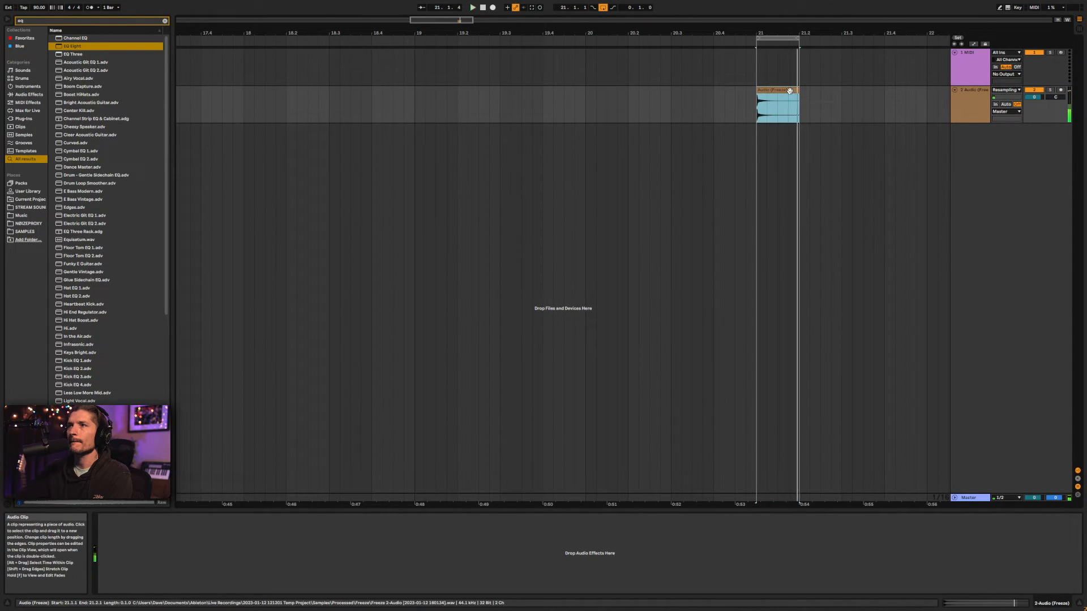
Add Saturator to the flattened track with Medium Curve, 6 dB drive, Soft Clip on and -6 dB output
key(ctrl+f)
text(sat)
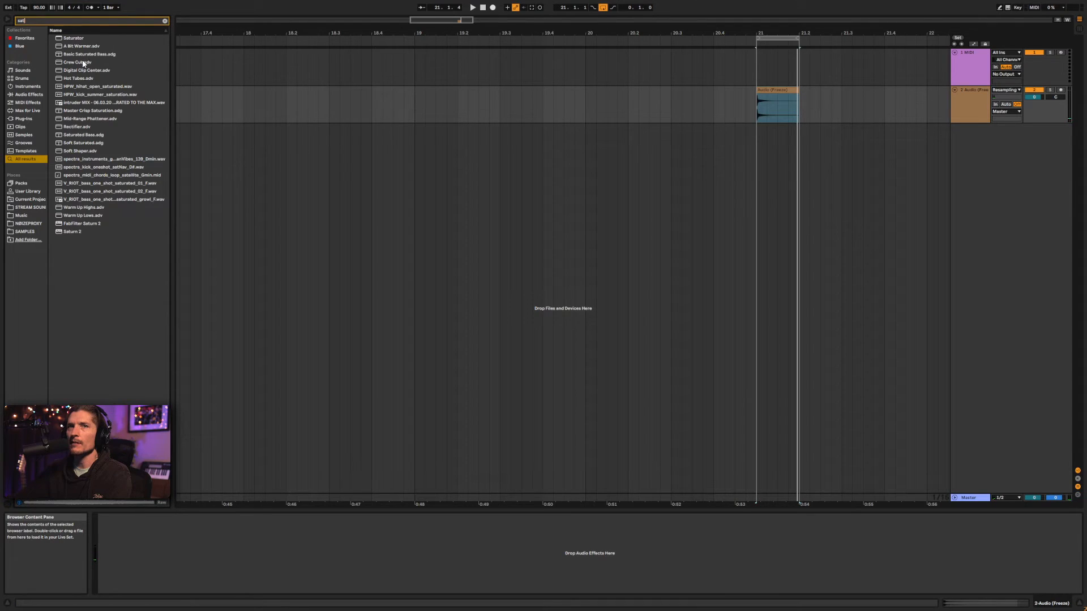
key(Return)
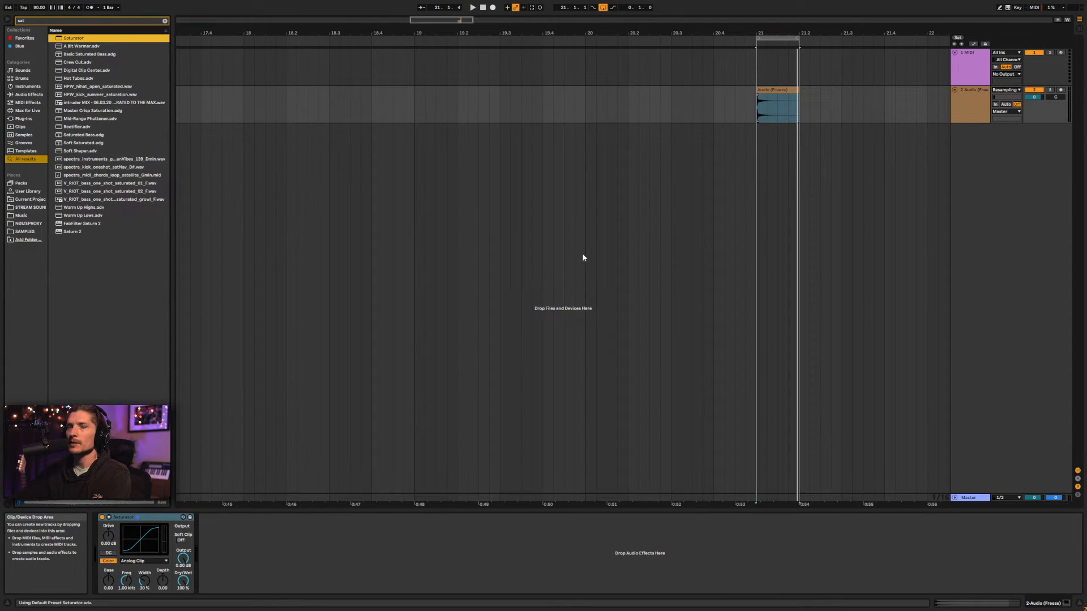
click(128, 562)
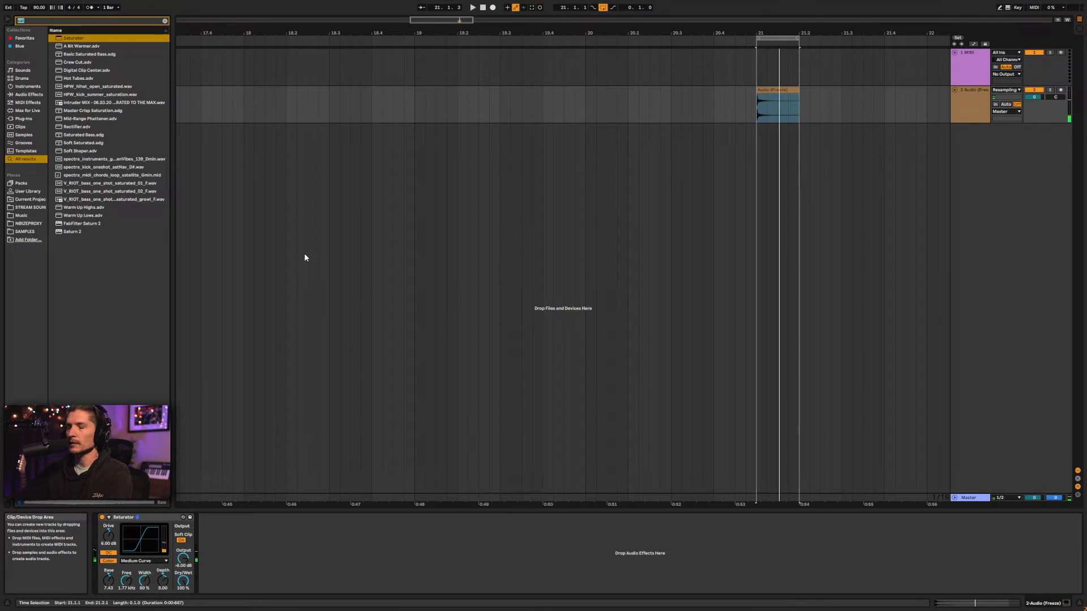
Add the OTT preset after Saturator, and lower its low band output to -24 dB and its Amount to about 39 %
text(ott)
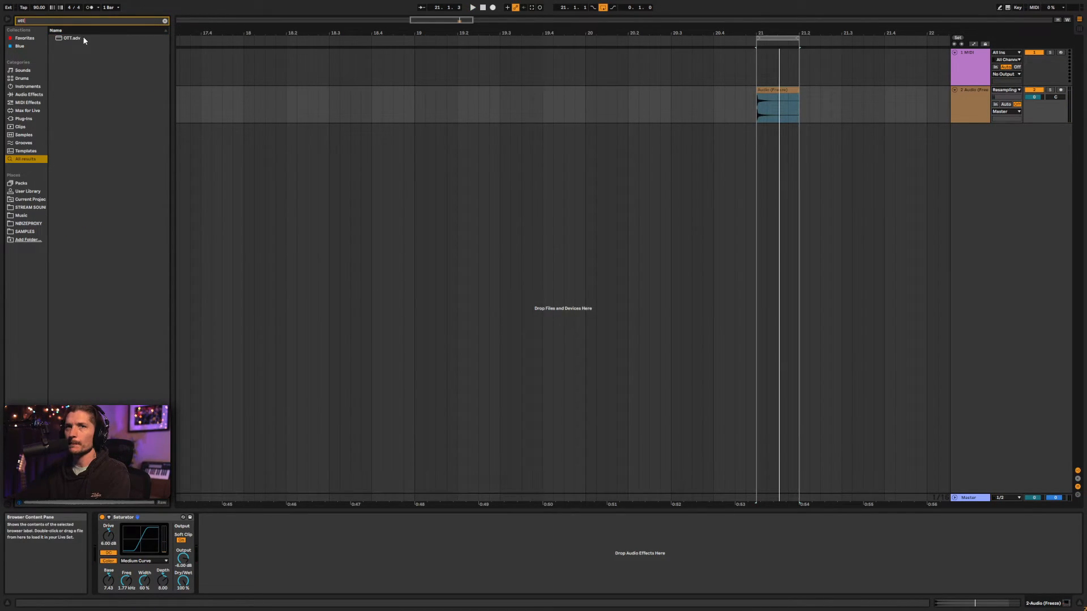
drag(276, 574, 272, 567)
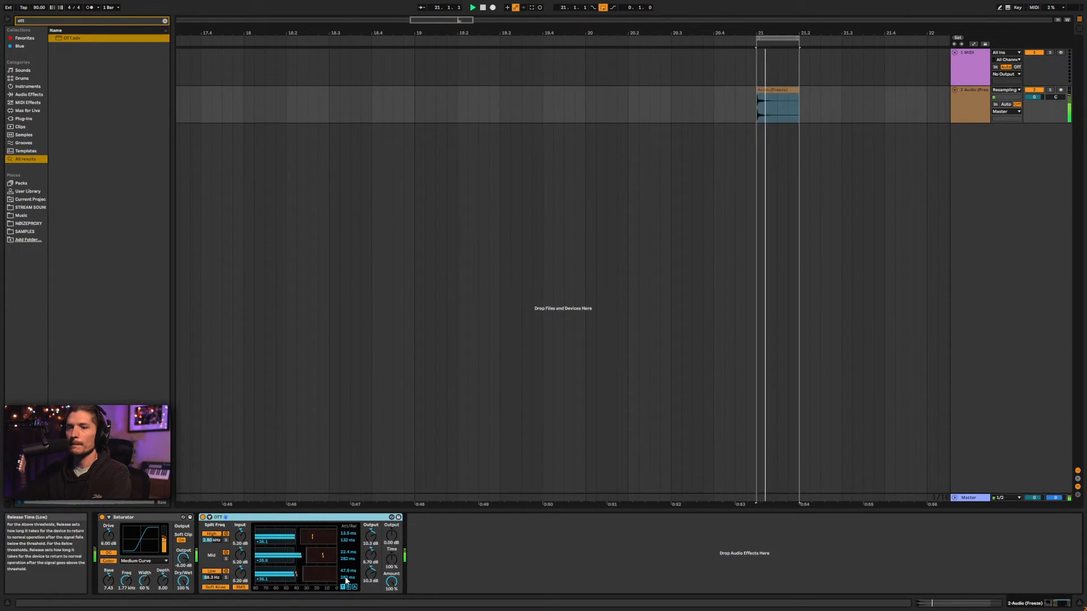
drag(370, 574, 371, 600)
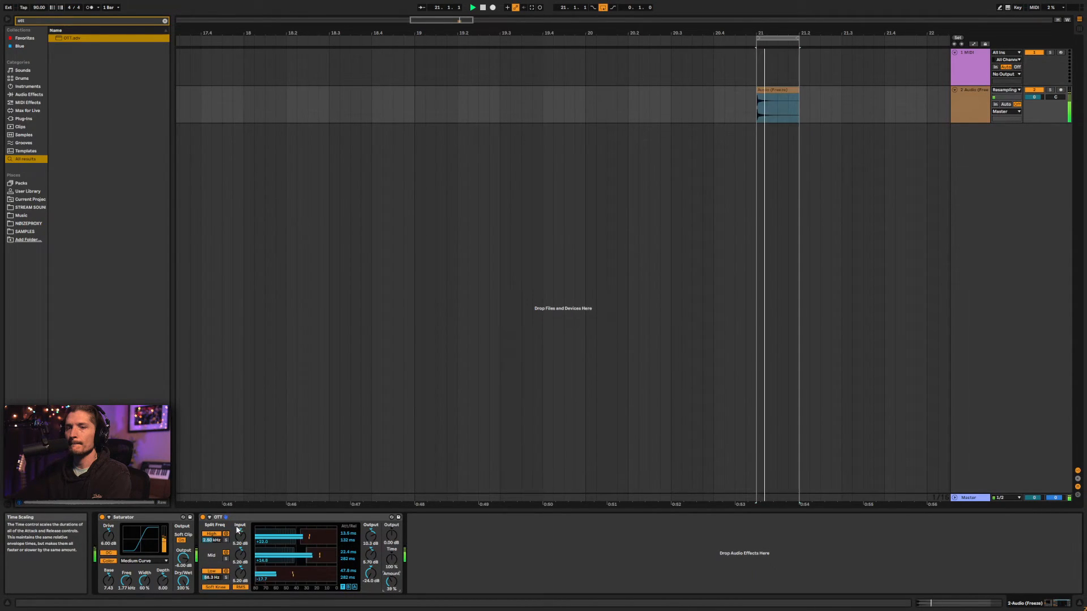
Compare the sound with OTT bypassed and active, and set its Time scaling to about 85 %
click(204, 517)
click(203, 517)
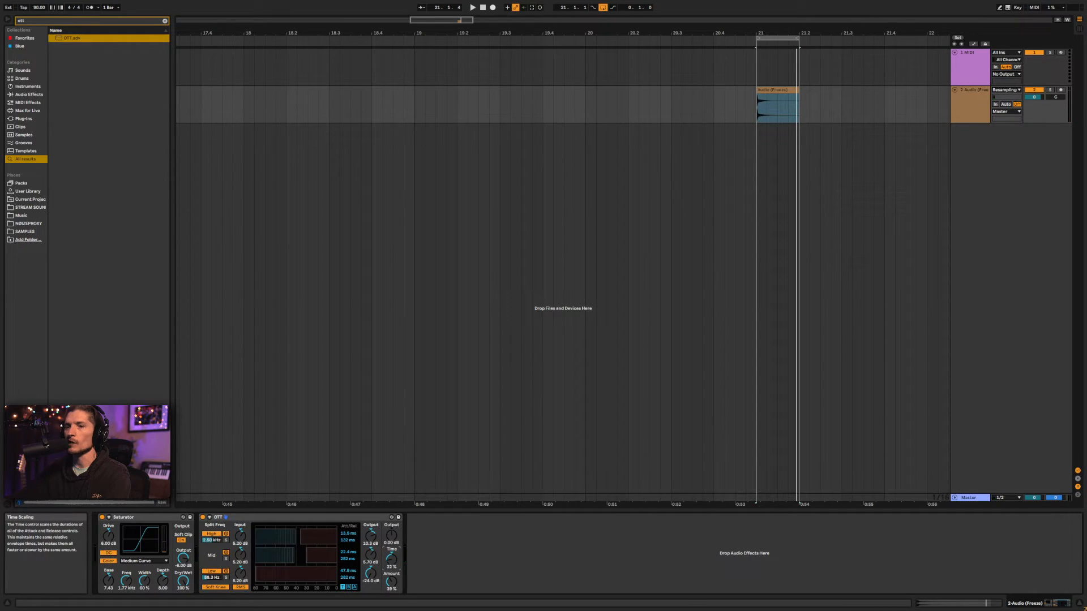
key(space)
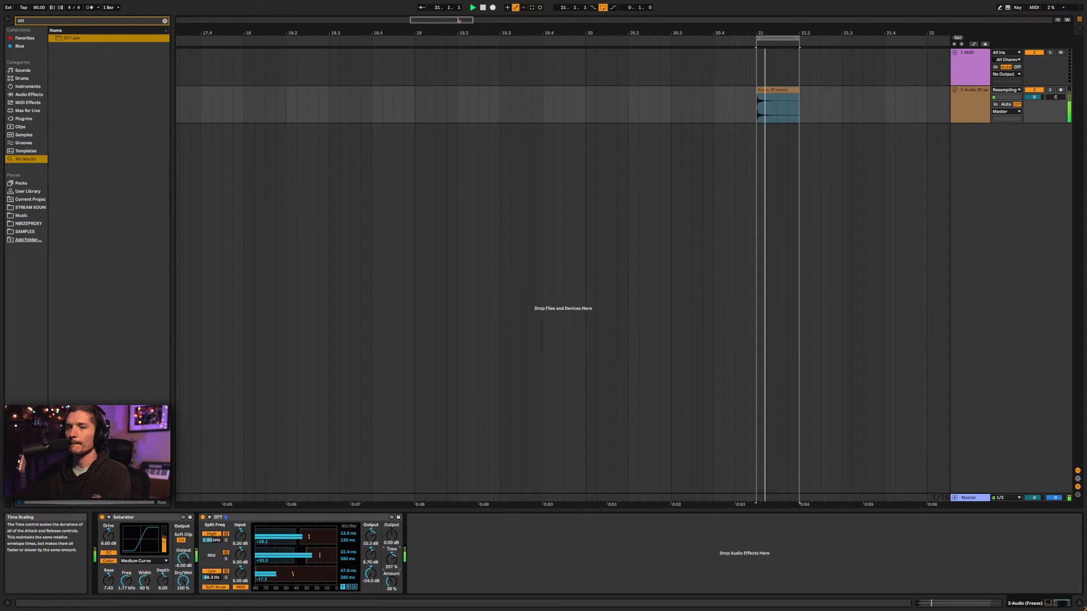
drag(393, 559, 393, 579)
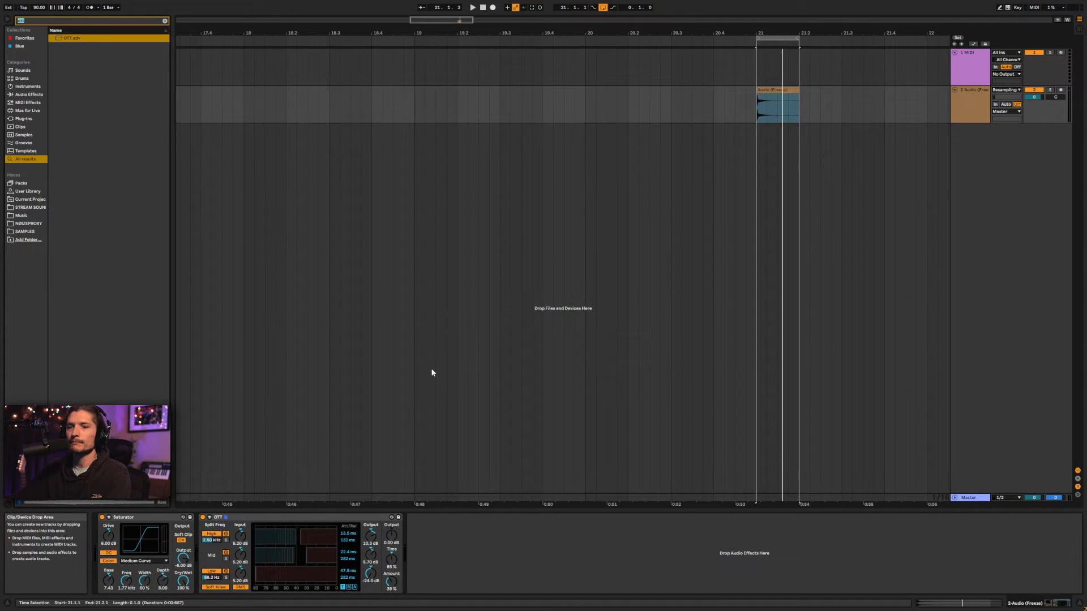
Insert Reverb between Saturator and OTT, and shorten its Decay to about 300 ms
text(rever)
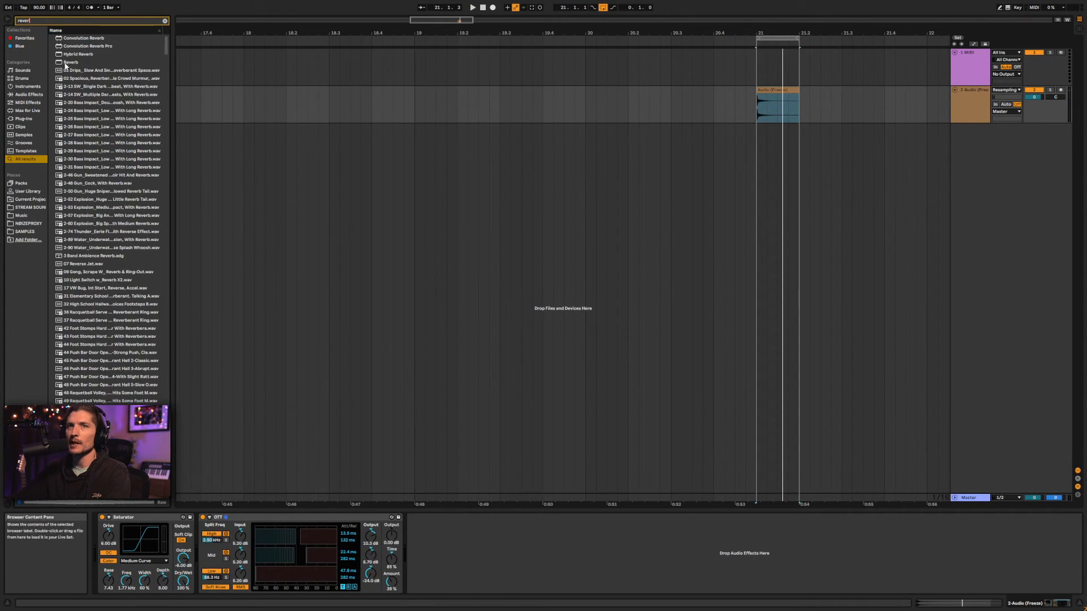
key(Return)
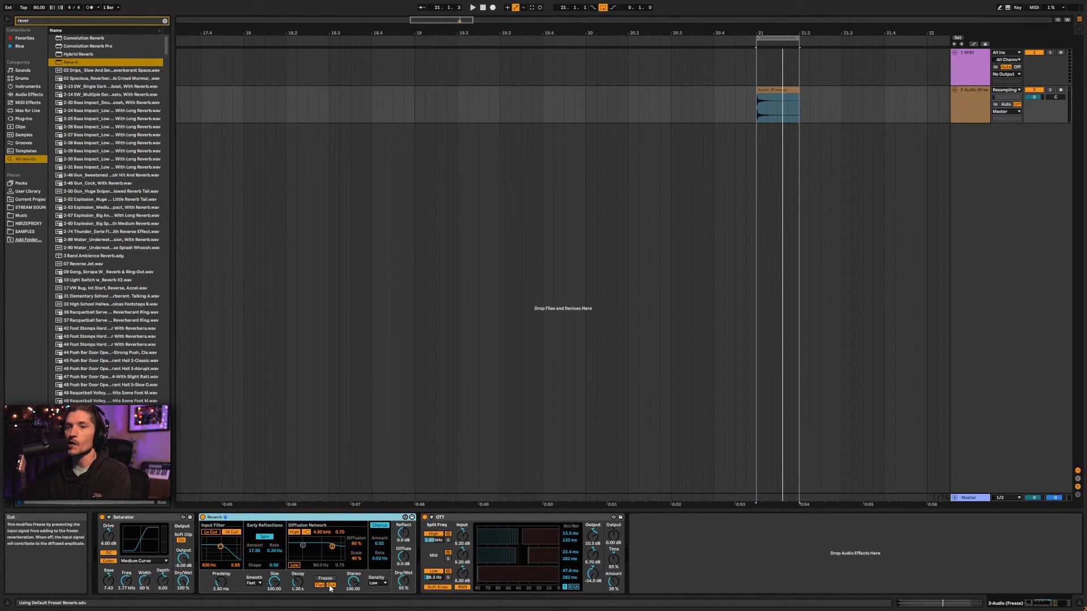
drag(294, 583, 297, 584)
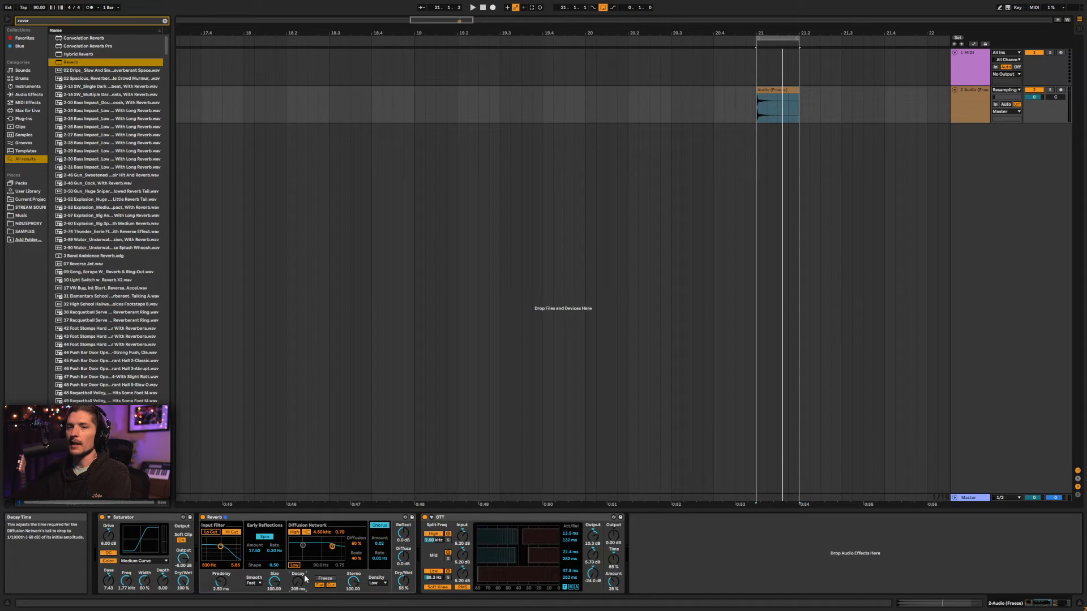
Turn off Reverb's Freeze Flat and Cut options, diffusion filters and input filters, and set Density to High and Predelay to 0.50 ms
click(320, 585)
click(331, 585)
click(297, 532)
click(229, 534)
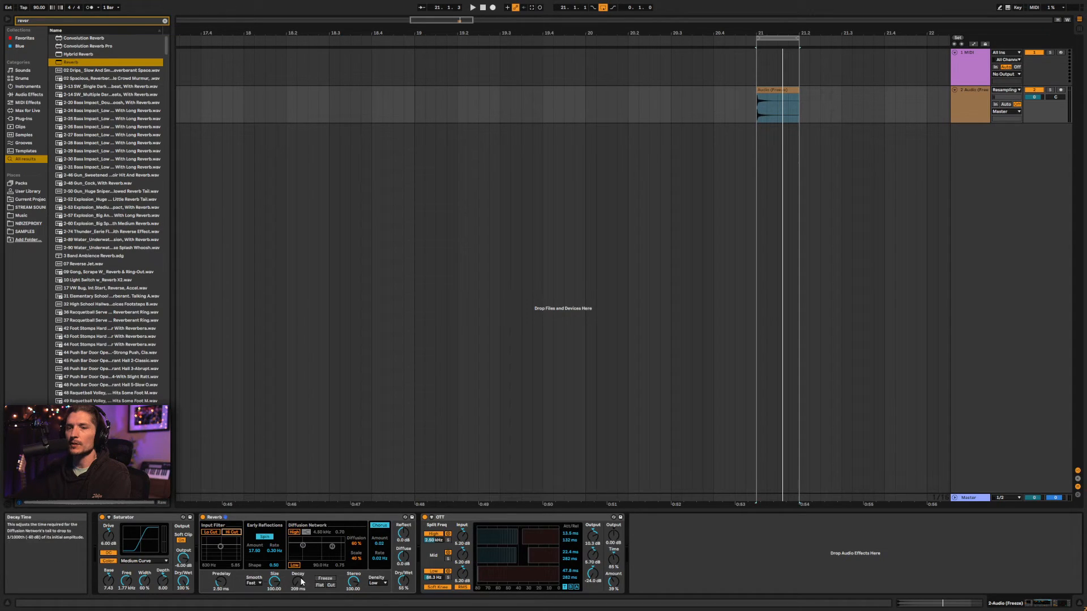
click(379, 582)
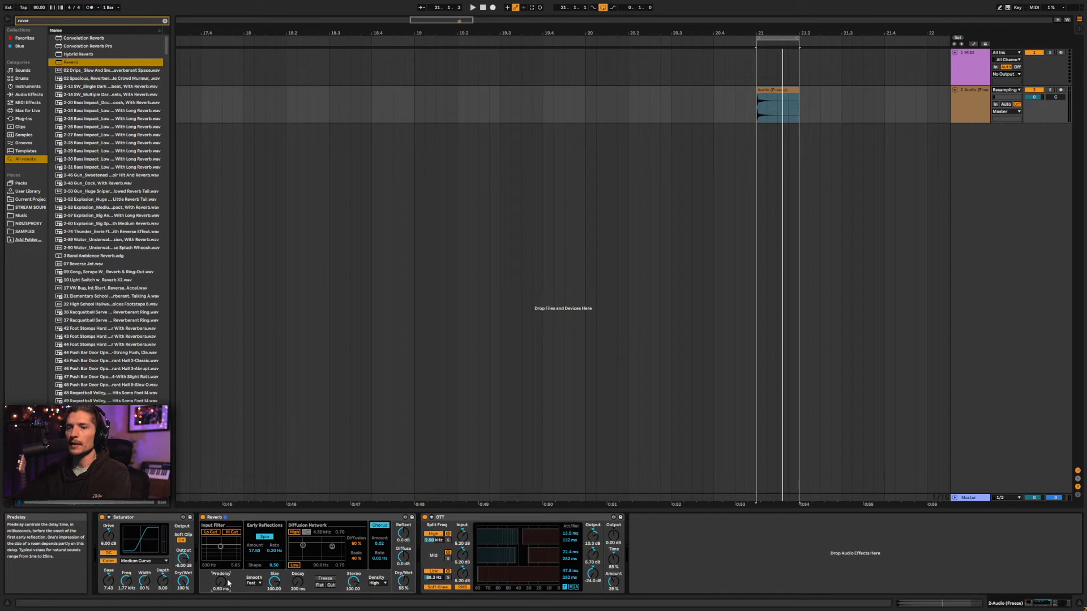
Play the loop and compare the sound with Reverb bypassed and active
key(space)
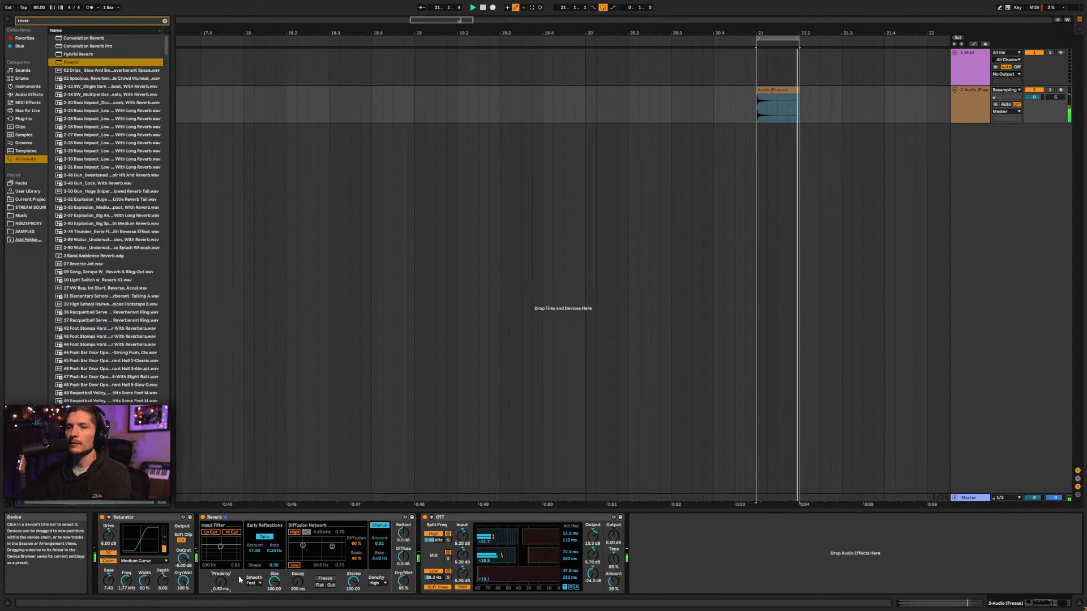
click(203, 517)
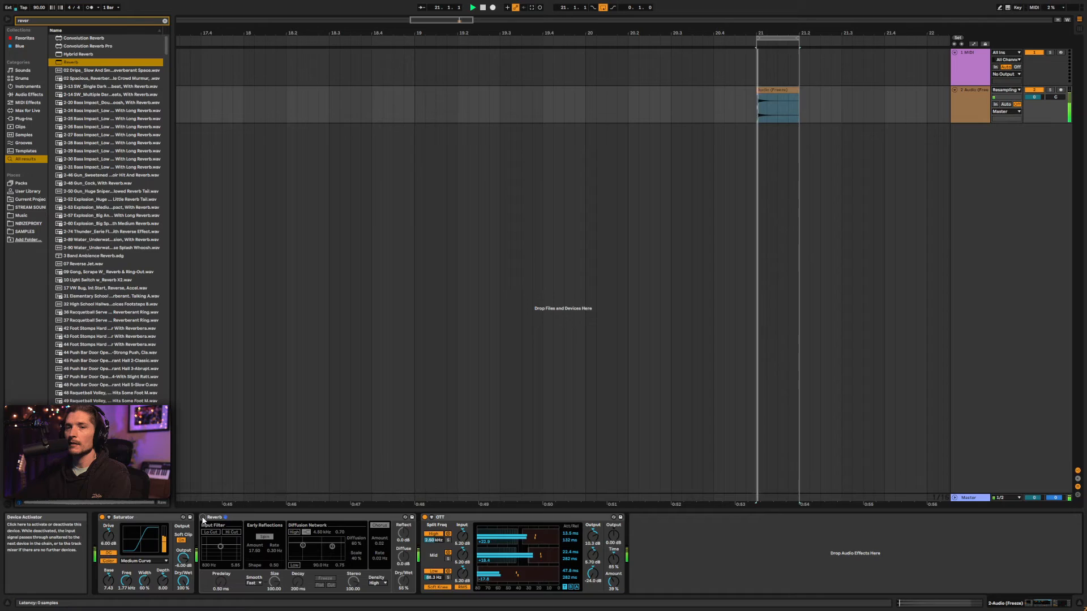
click(202, 518)
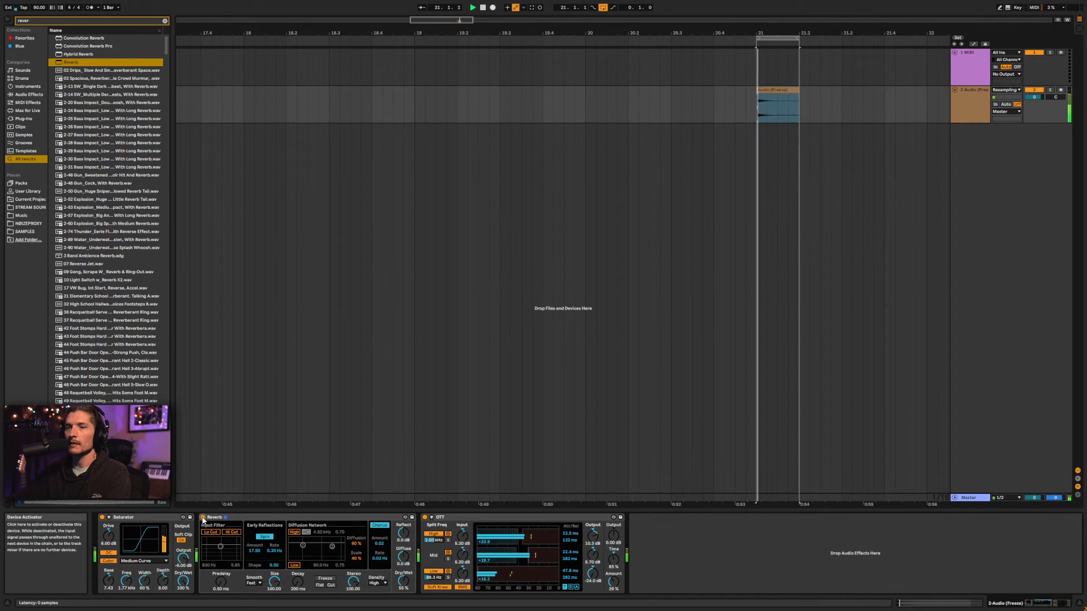
Move Reverb behind OTT, compare it bypassed and active, and lengthen its Decay to about 413 ms
drag(215, 517, 633, 527)
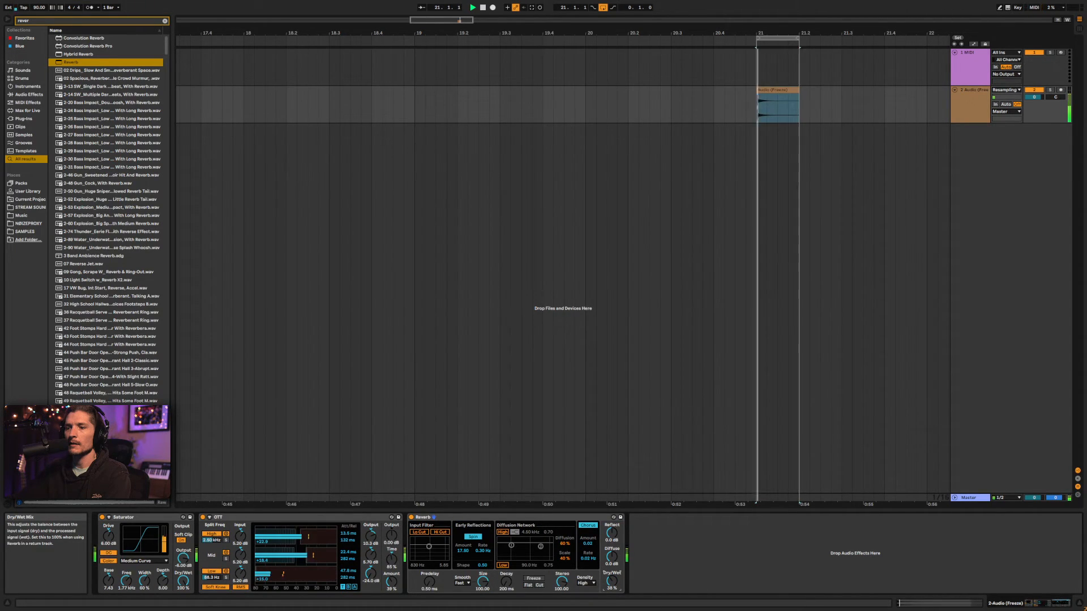
click(411, 517)
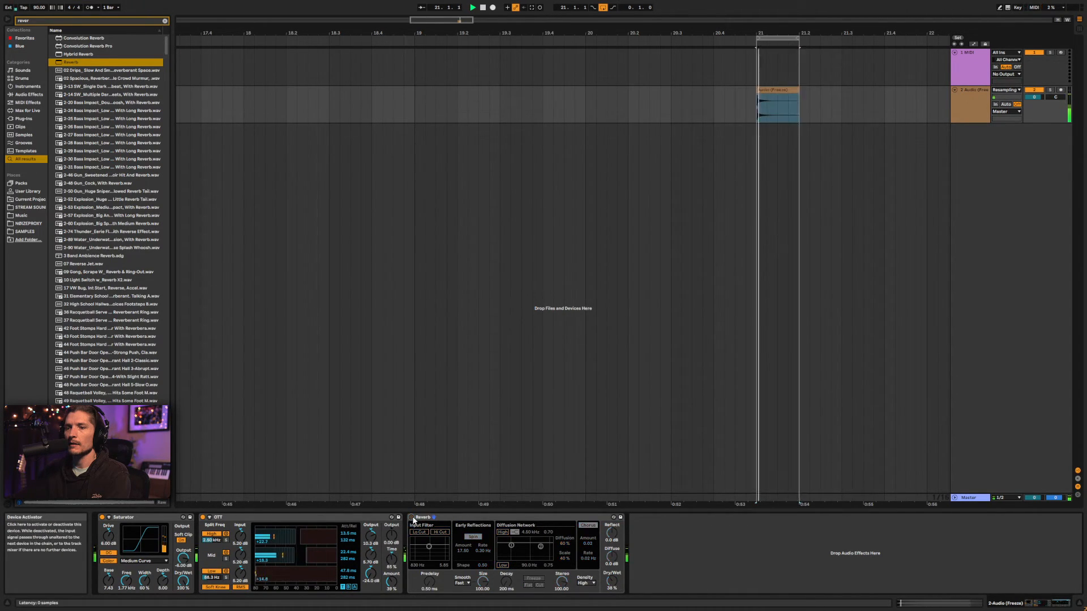
click(411, 517)
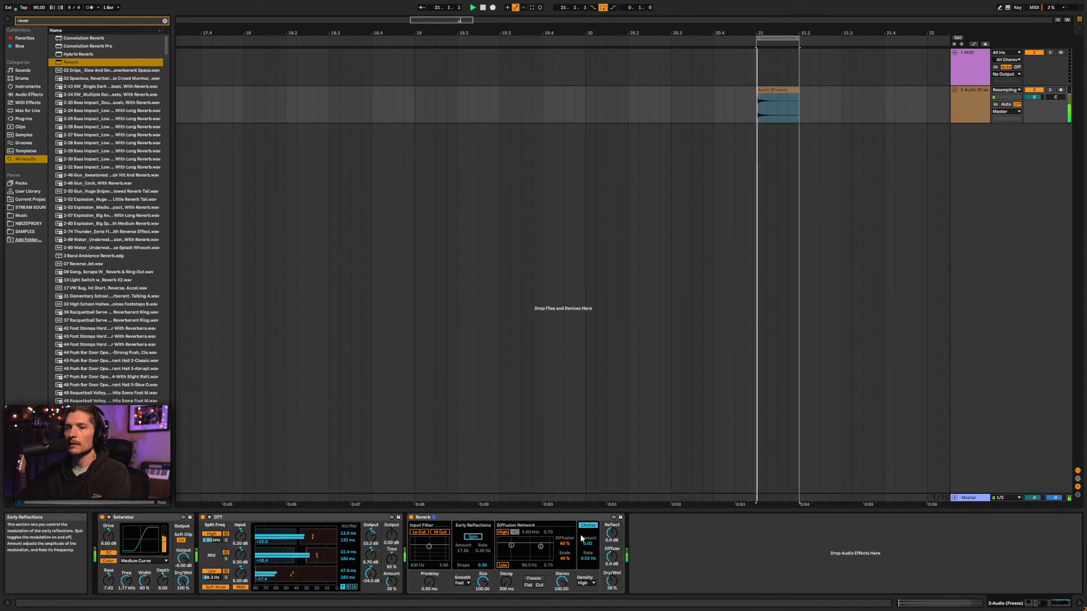
drag(505, 582, 505, 576)
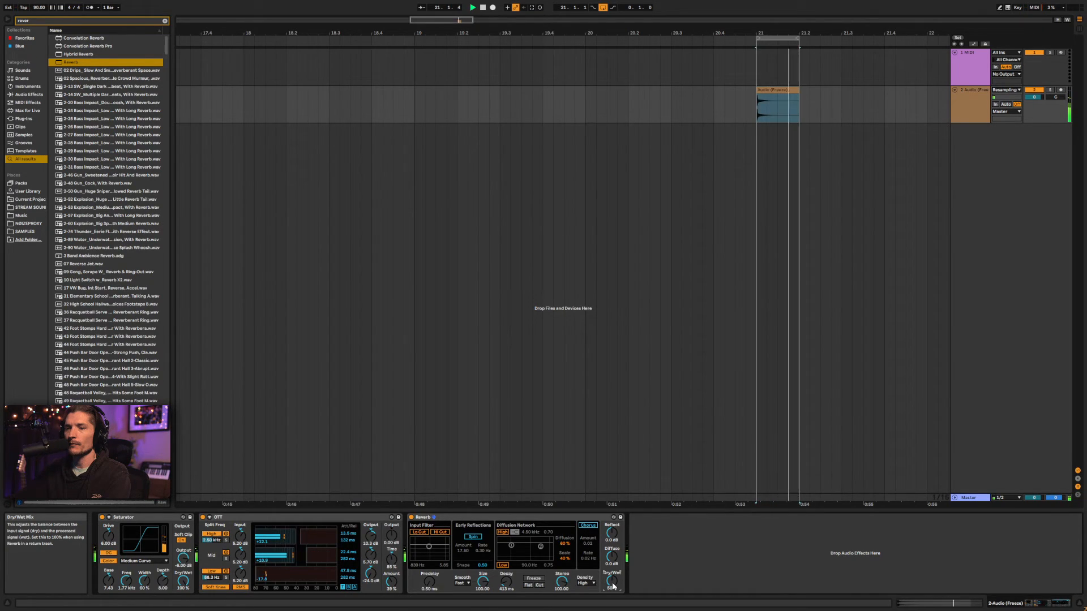
Copy Saturator and OTT together to the end of the device chain, after Reverb
click(157, 519)
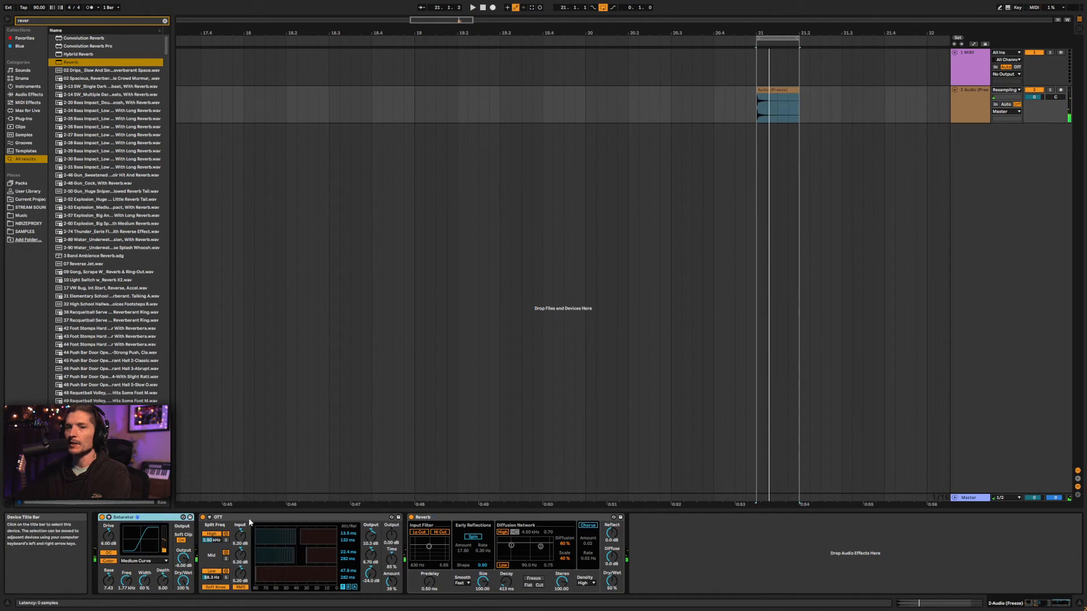
click(243, 519)
click(242, 520)
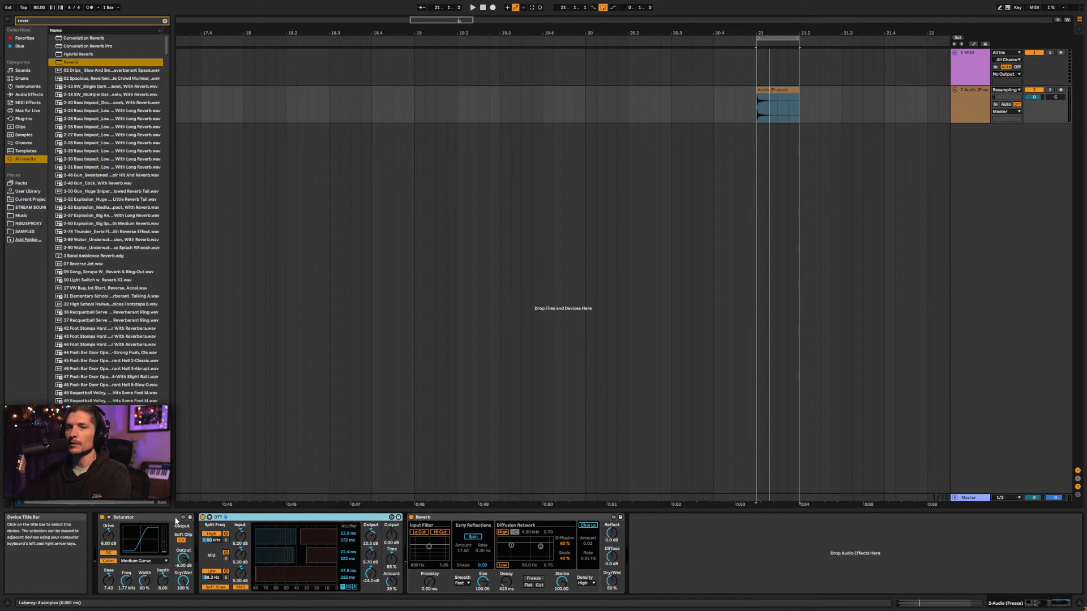
drag(179, 521, 753, 552)
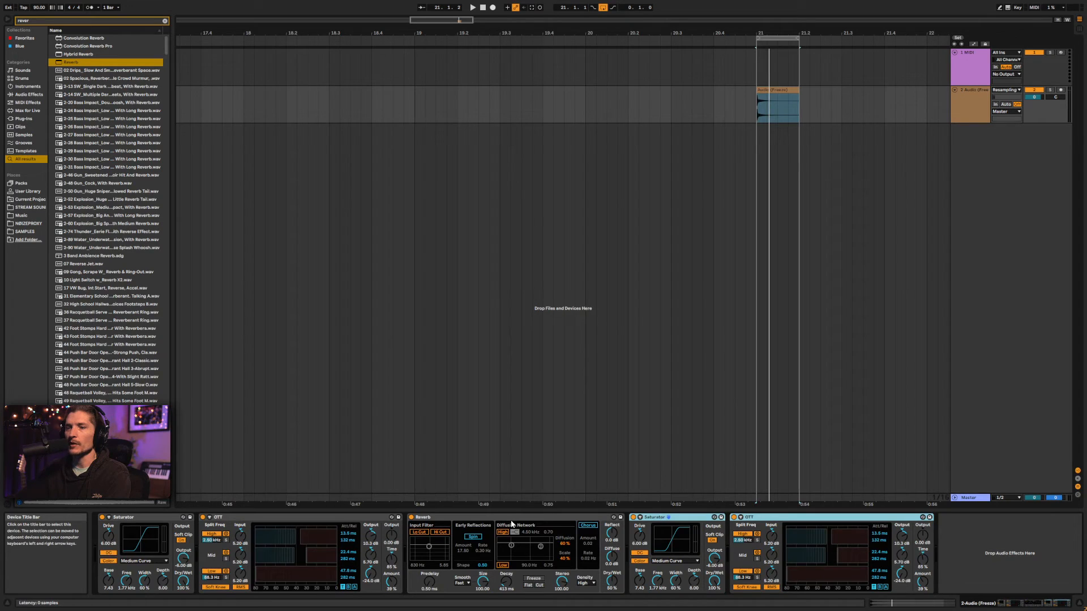
During playback, raise the second OTT's Time to about 257 %, reduce its Amount, and lower the second Saturator's Dry/Wet to about 78 %
key(space)
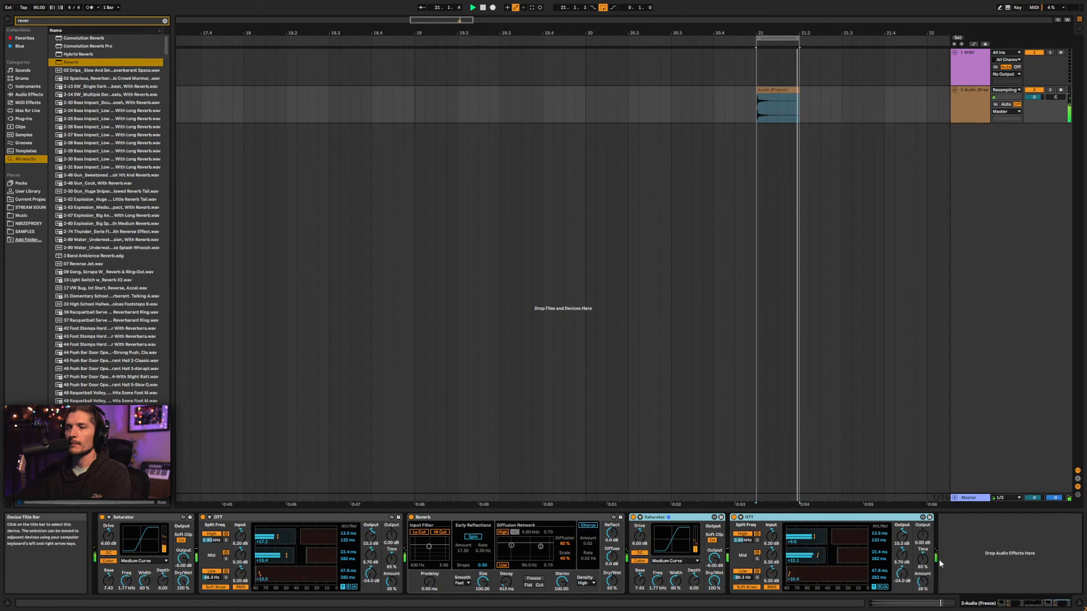
drag(923, 559, 923, 531)
drag(921, 583, 921, 592)
drag(714, 581, 714, 591)
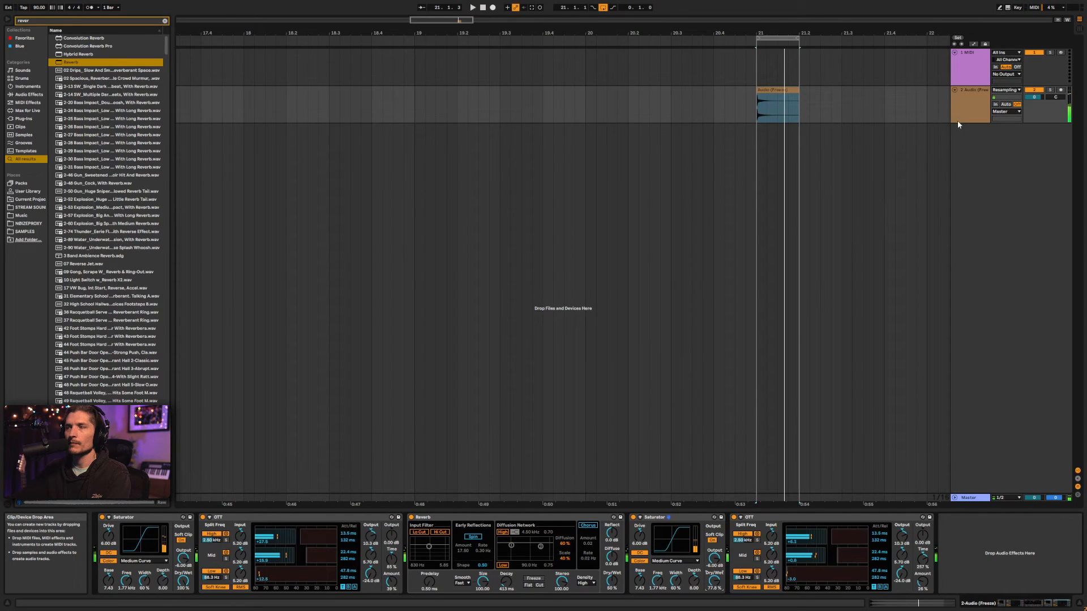
Freeze and flatten the audio track, and delete the leftover freeze tail clip after the hit
click(977, 105)
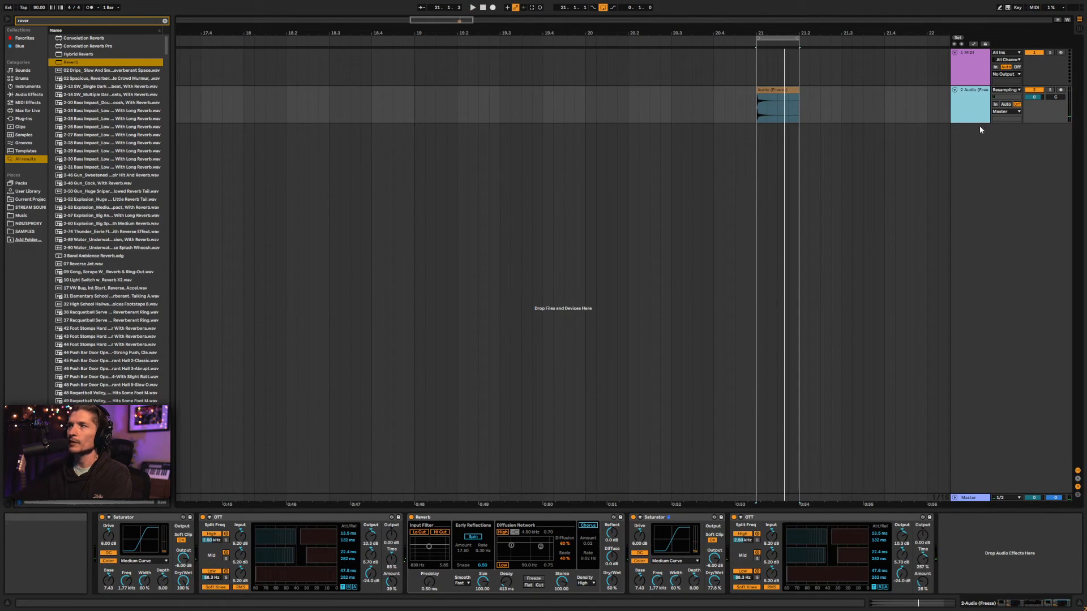
click(974, 95)
click(773, 107)
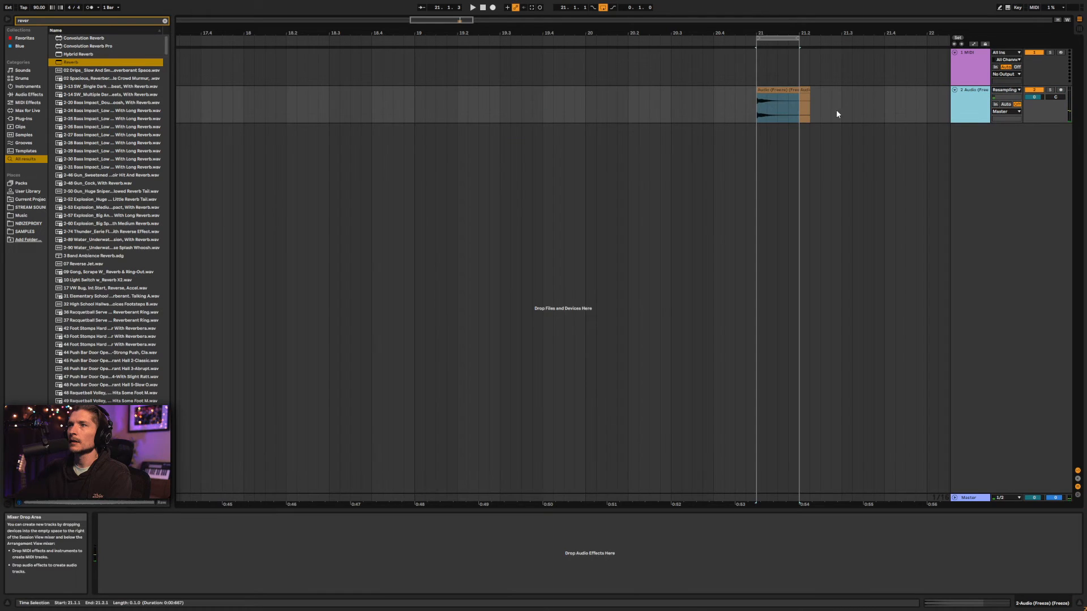
key(z)
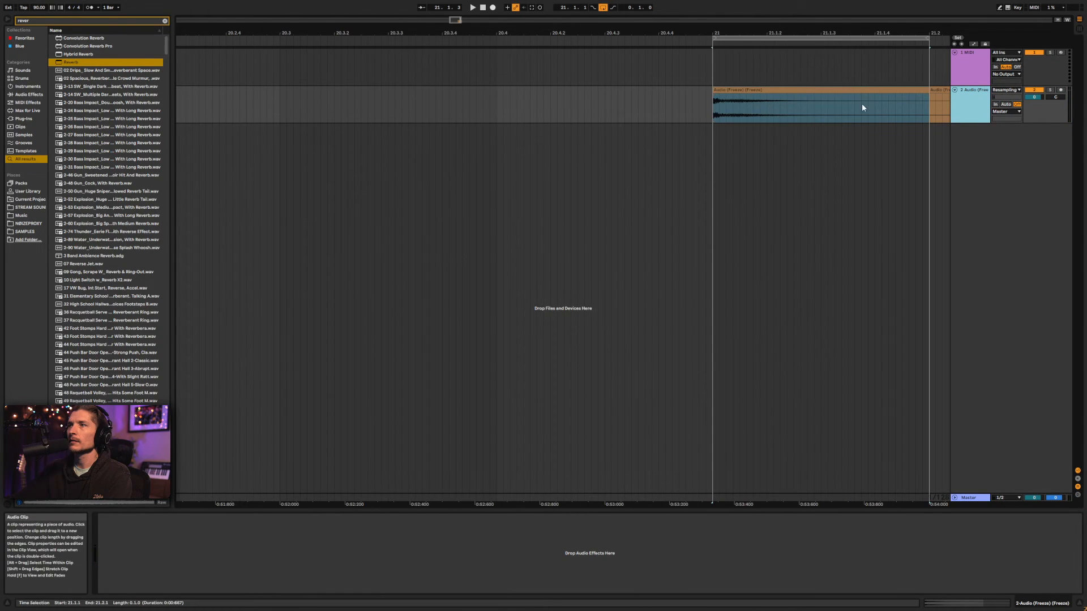
click(933, 90)
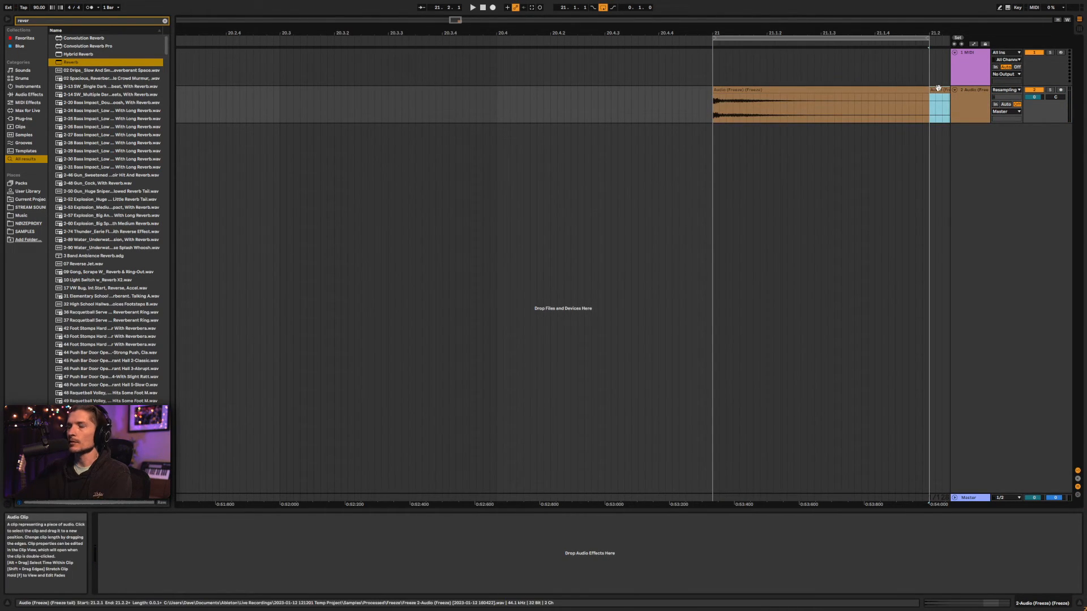
key(Delete)
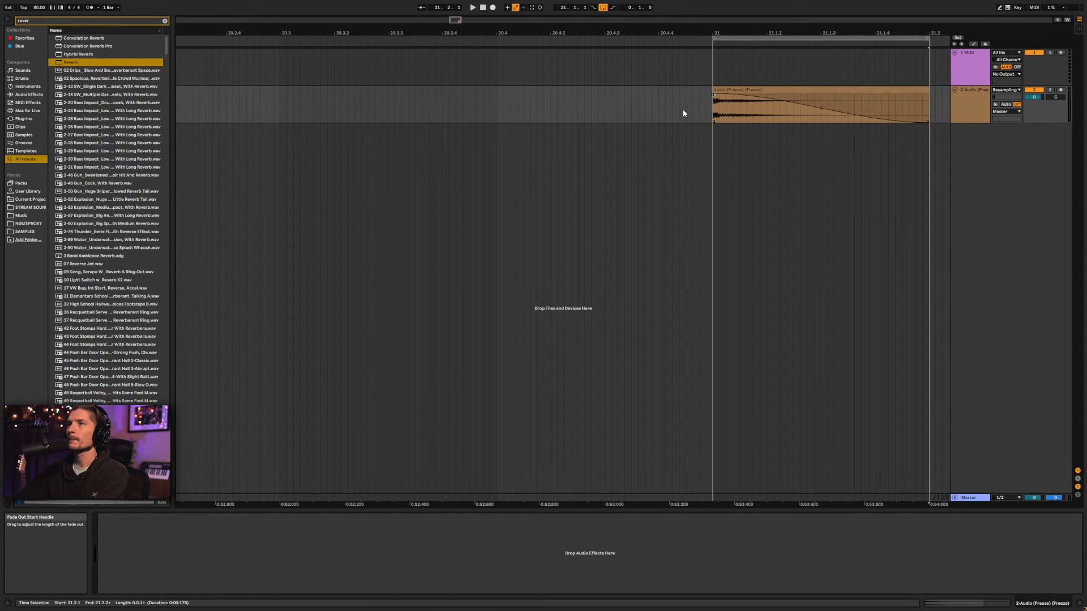
Consolidate the hit clip and reset its clip gain to 0.00 dB
click(744, 87)
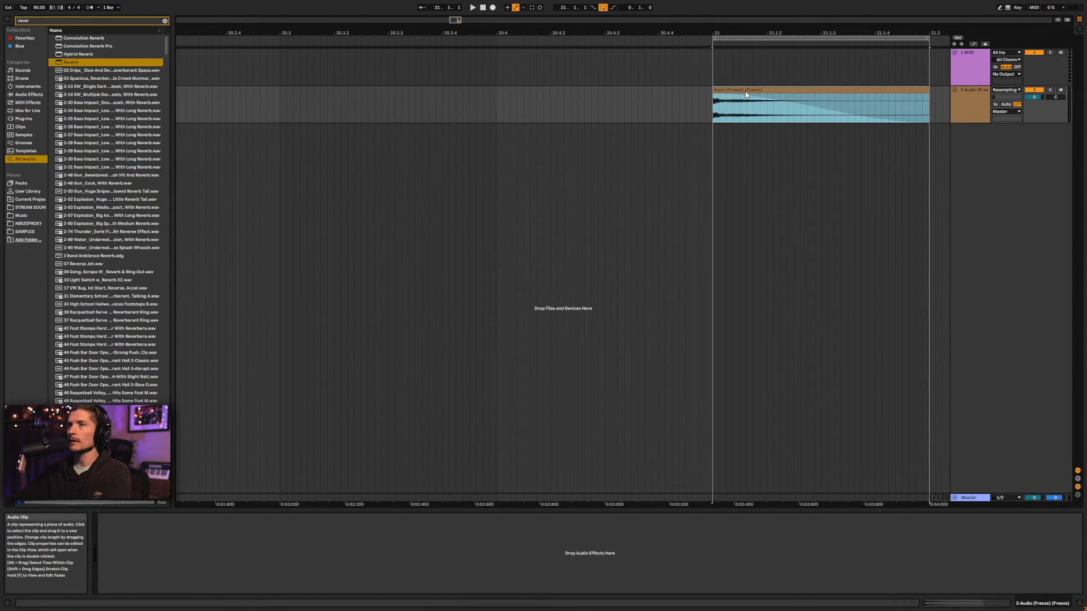
double_click(745, 91)
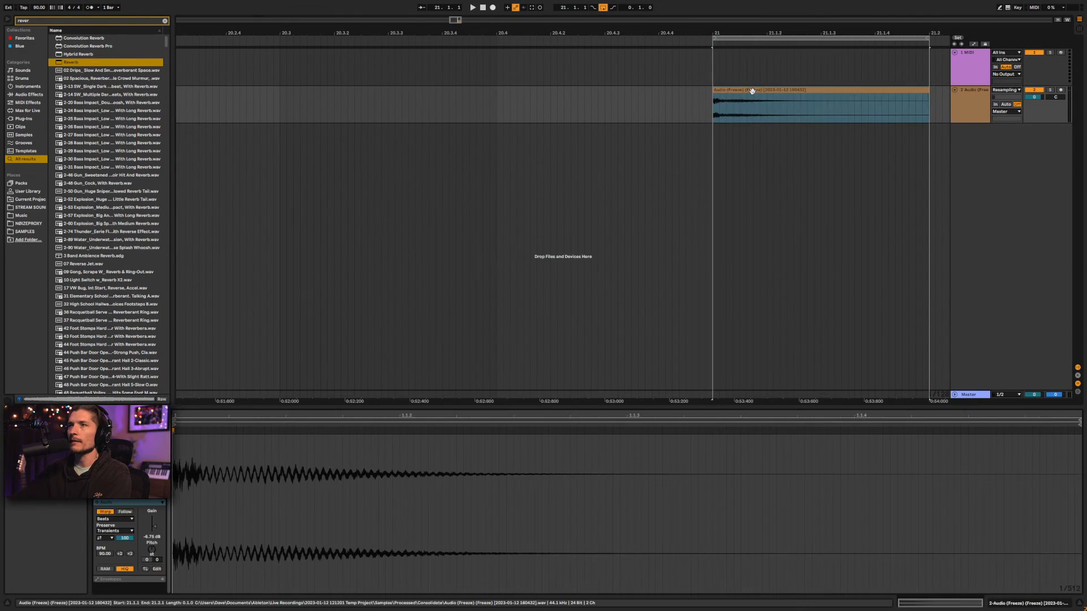
double_click(153, 539)
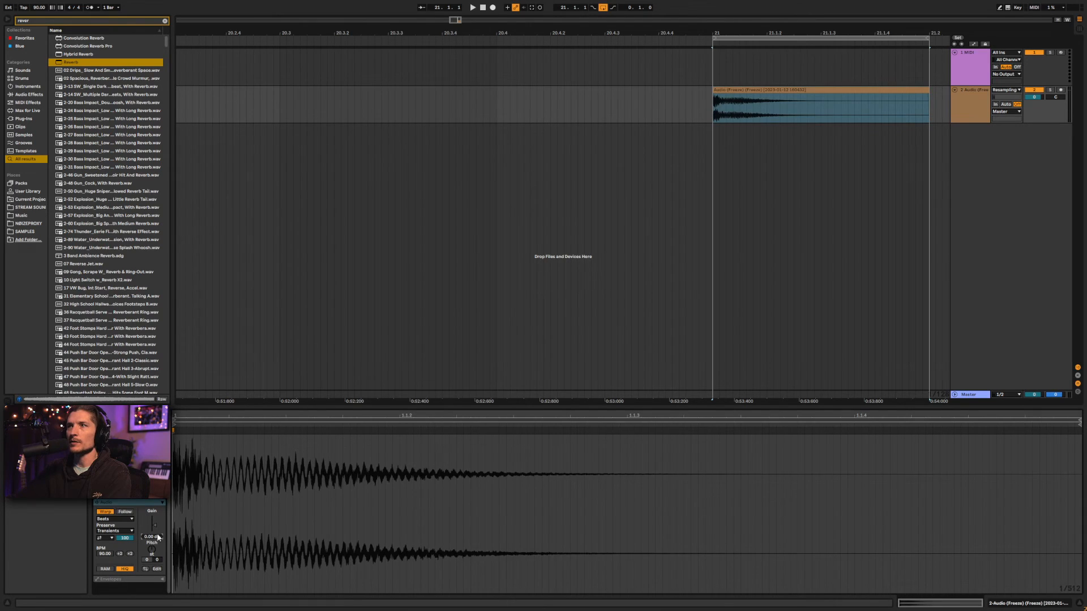
Play back the consolidated hit and examine its waveform
click(713, 94)
click(721, 88)
key(space)
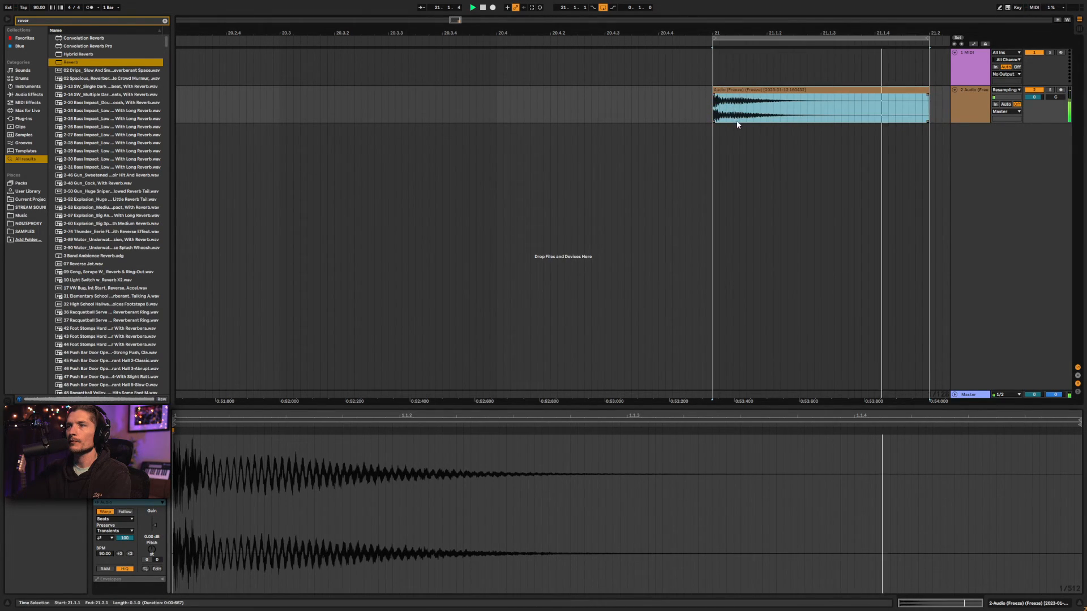
scroll(755, 127, down, 10)
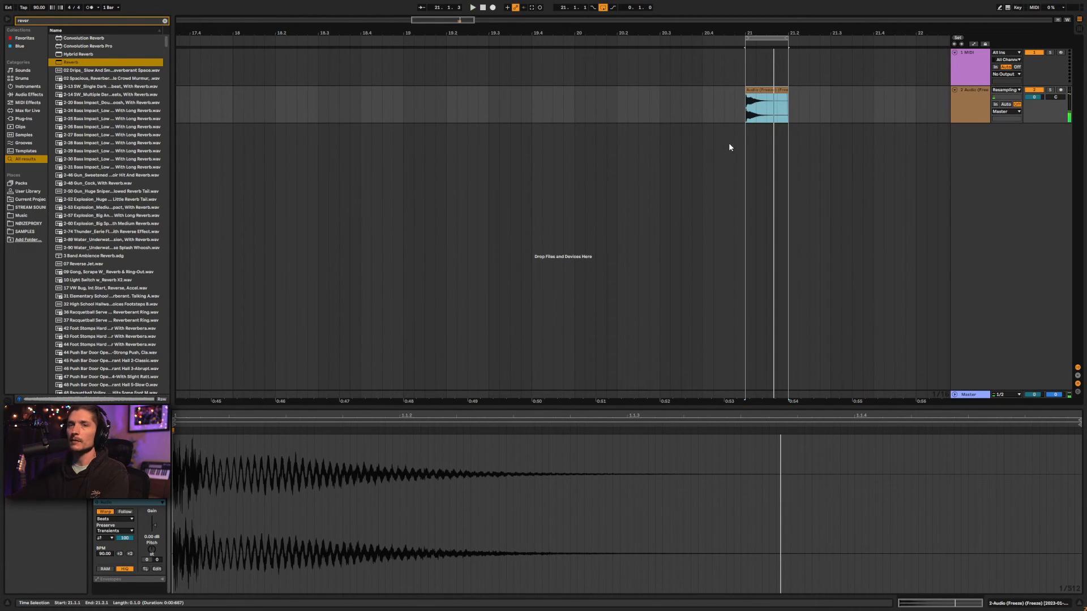
scroll(786, 128, up, 10)
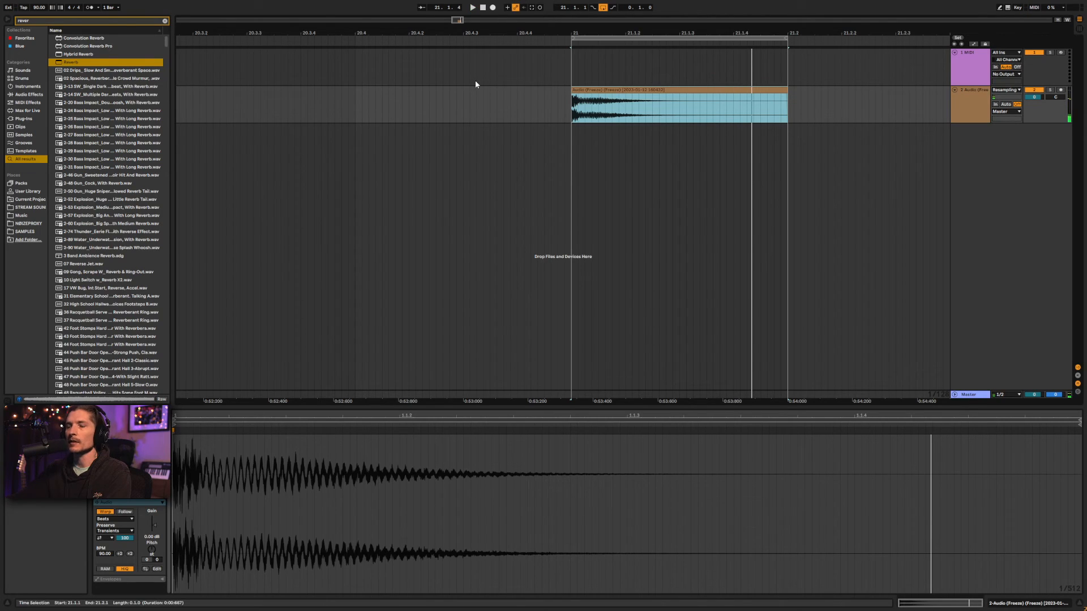
Add EQ Eight to the flattened audio track and start playback
key(ctrl+f)
text(eq)
drag(73, 45, 607, 114)
key(space)
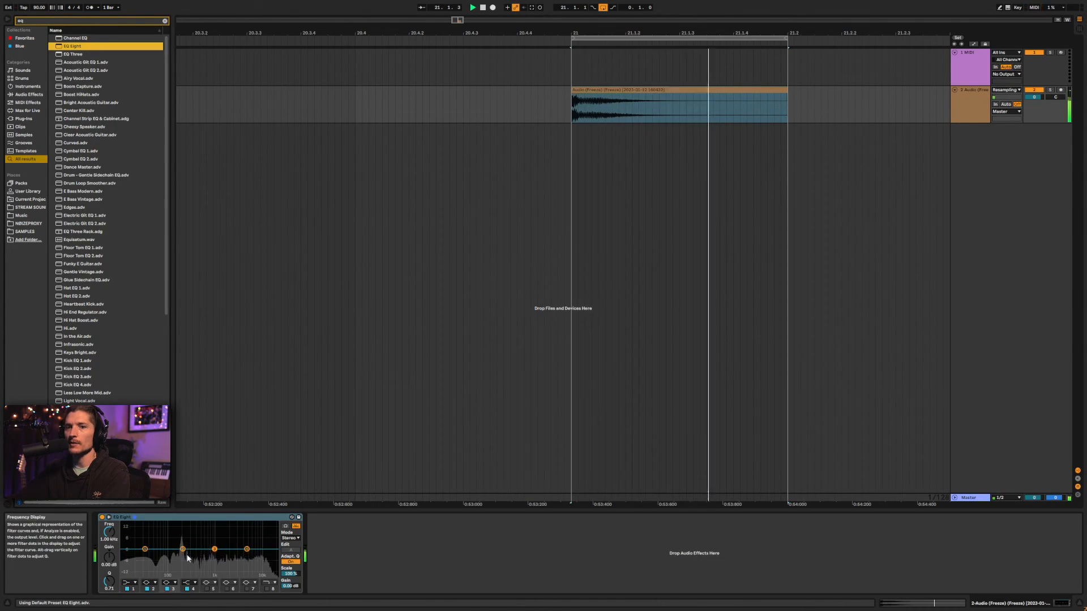
In EQ Eight, make band 1 a low cut near 110 Hz, boost band 2 near 200 Hz, and gently boost band 3 at about 1.78 kHz
click(145, 549)
click(123, 539)
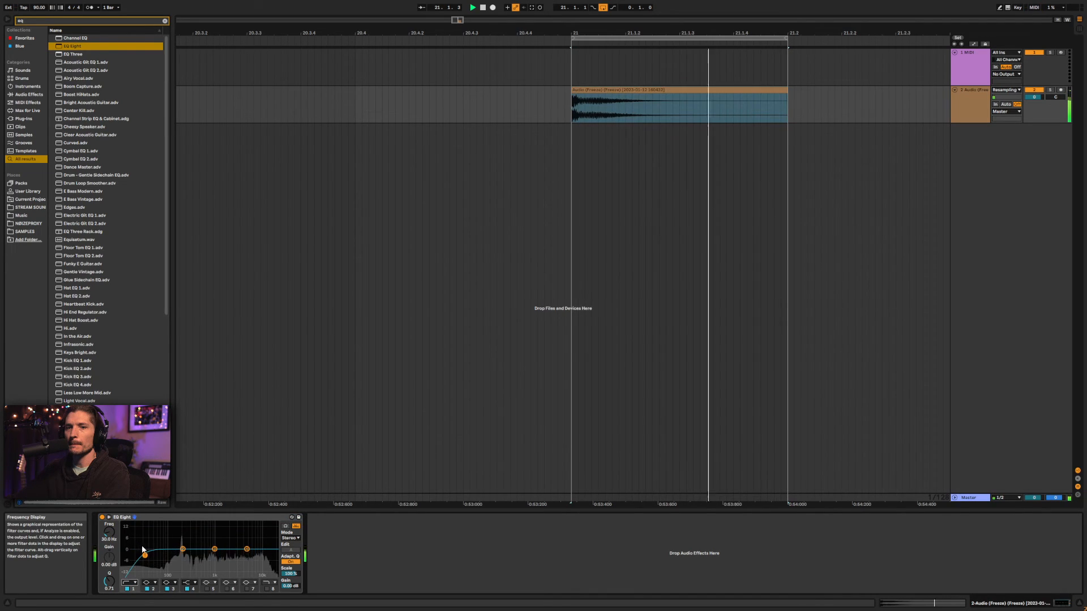
drag(109, 533, 109, 514)
mouse_move(214, 549)
mouse_down()
mouse_move(210, 525)
mouse_move(185, 524)
mouse_move(182, 543)
mouse_move(248, 524)
mouse_move(247, 560)
mouse_move(226, 545)
mouse_up()
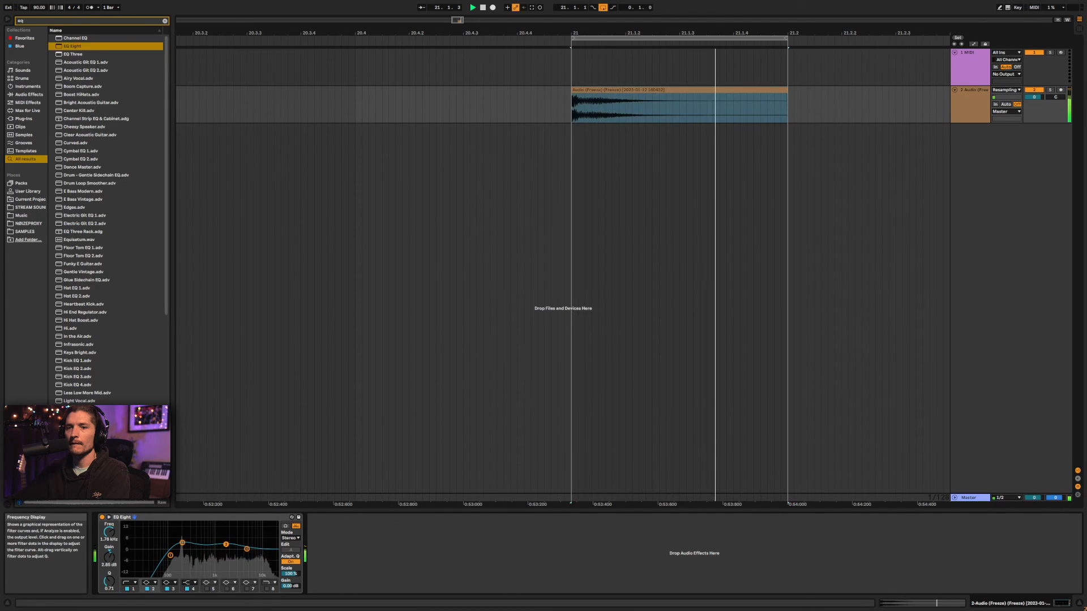
click(243, 515)
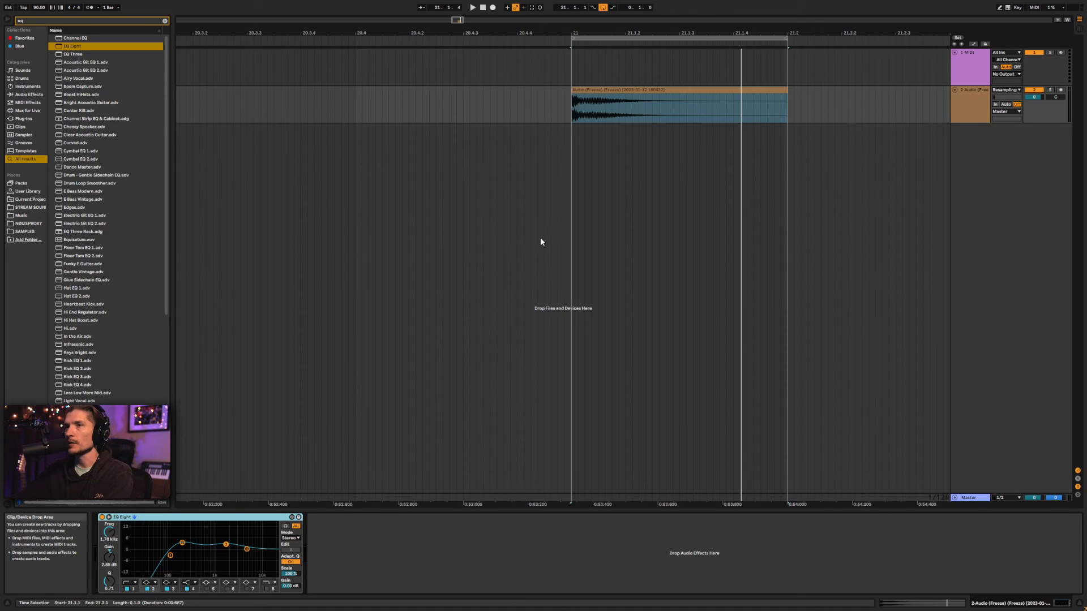
Search the browser for Simpler and add it on a new MIDI track below the audio track
click(686, 89)
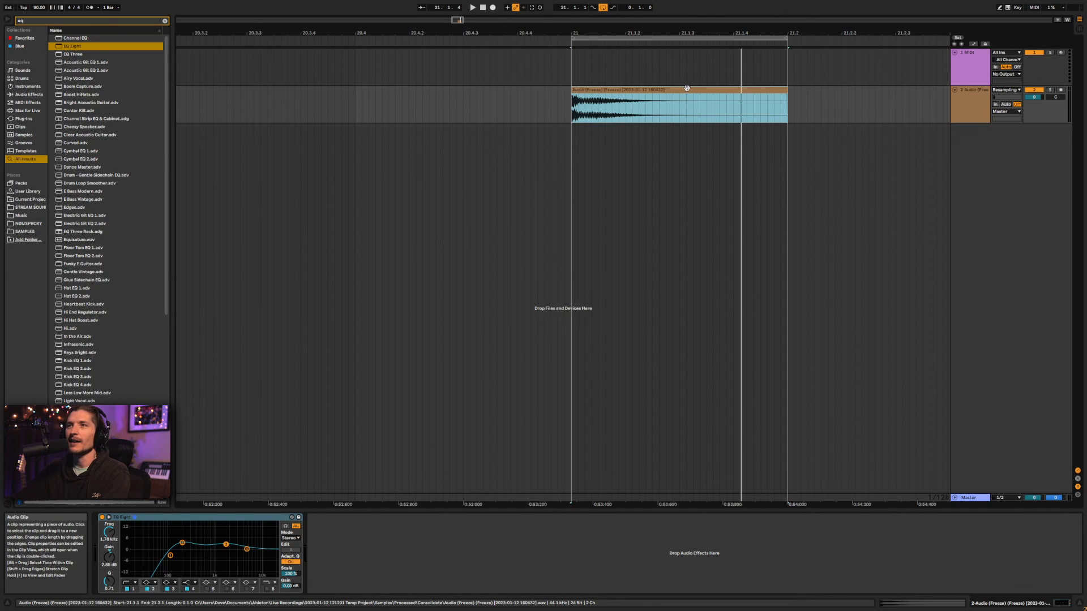
key(ctrl+f)
text(simpler)
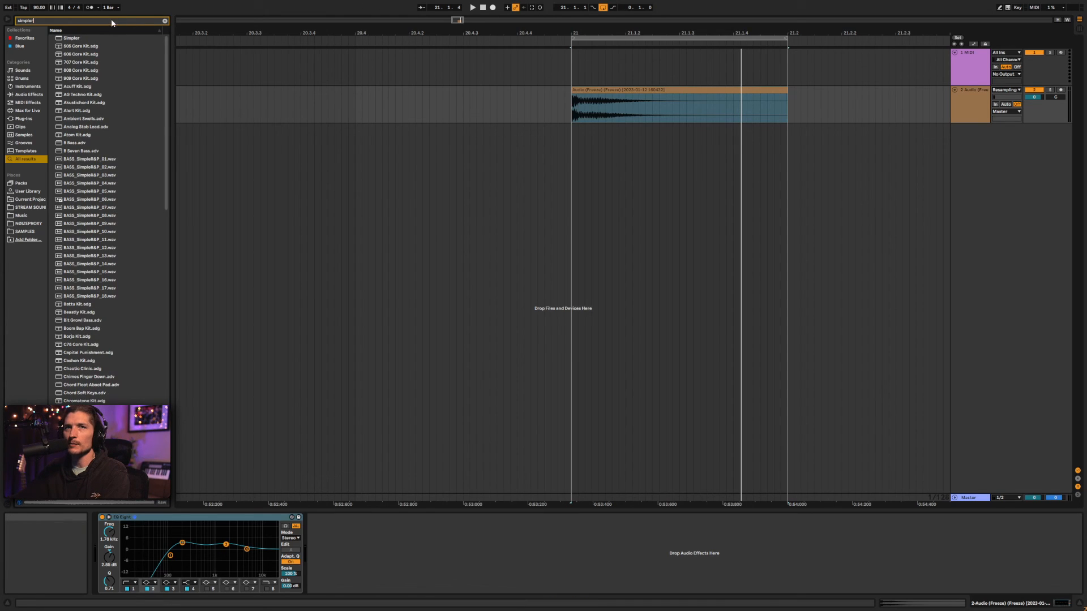
drag(73, 37, 447, 143)
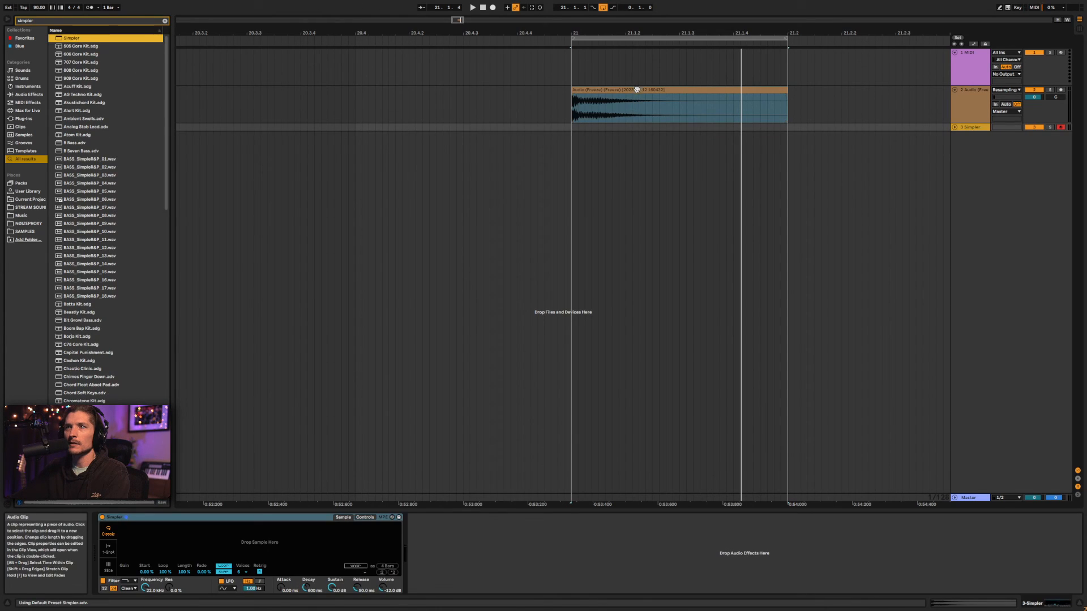
Freeze and flatten the audio track again to print the EQ Eight settings into the hit
click(637, 89)
click(969, 107)
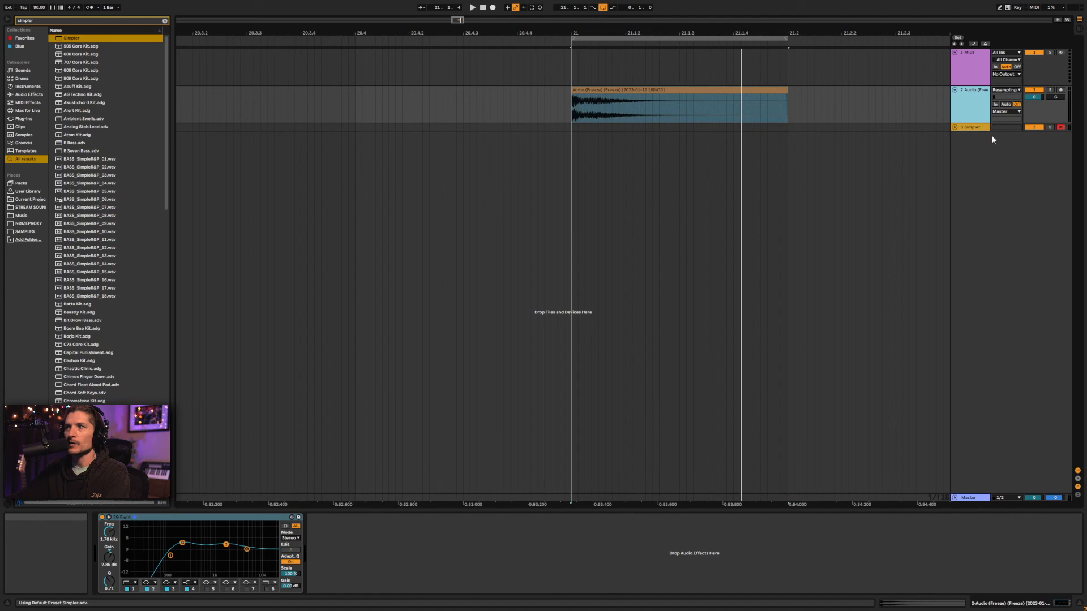
click(977, 106)
click(990, 154)
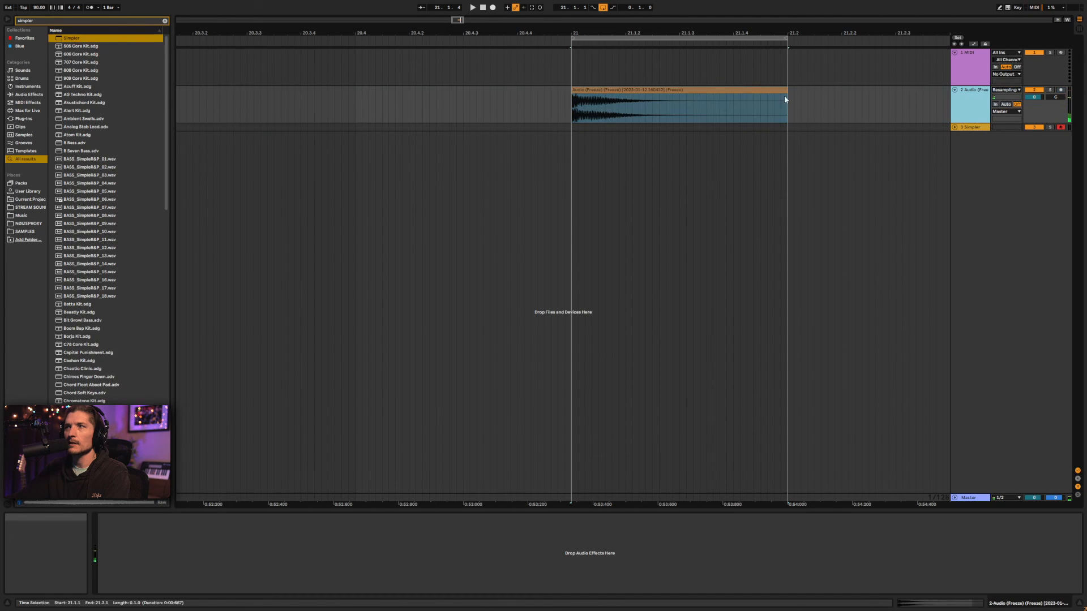
Load the flattened hit clip into Simpler as its sample
click(761, 89)
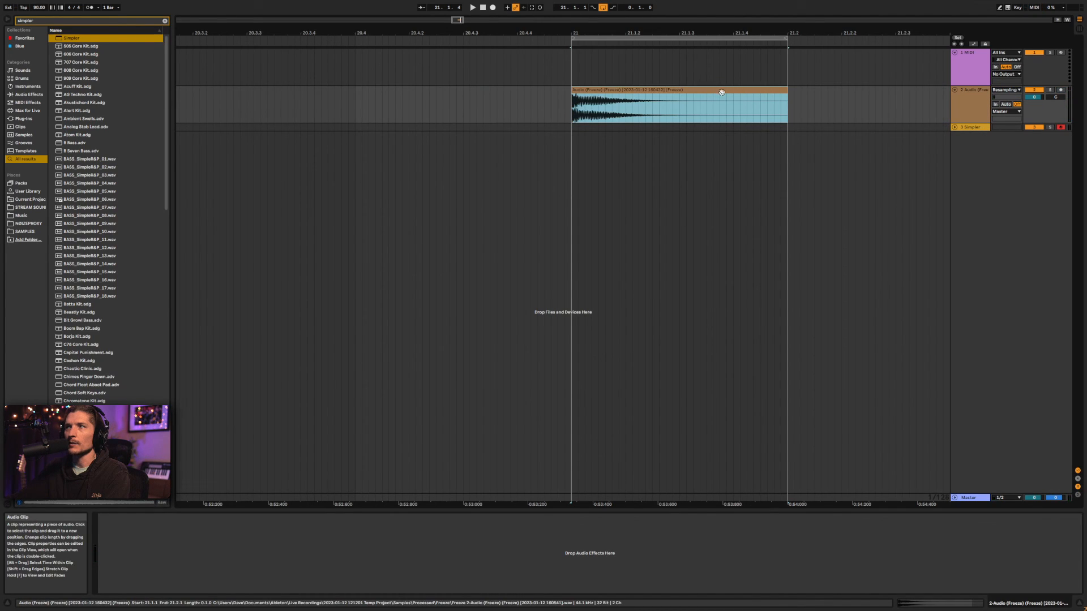
click(979, 127)
drag(760, 92, 244, 533)
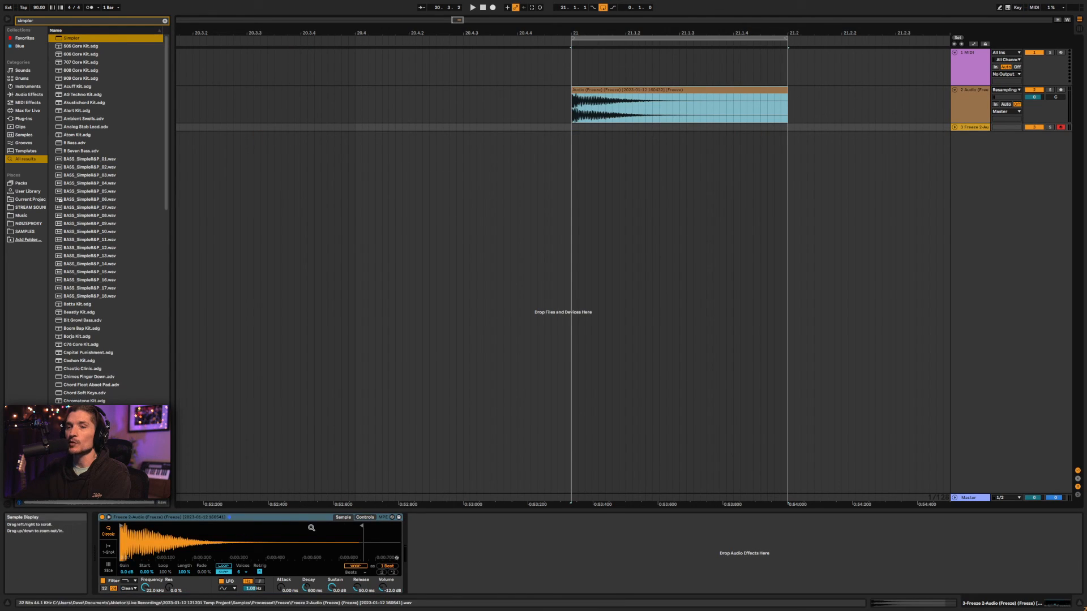